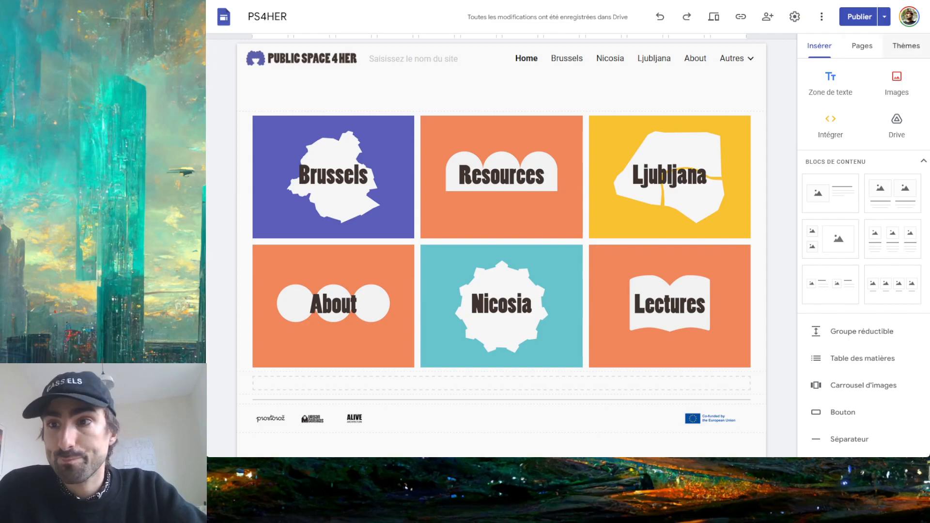
Open the custom PS4HER theme for editing, keeping its name
left_click(902, 54)
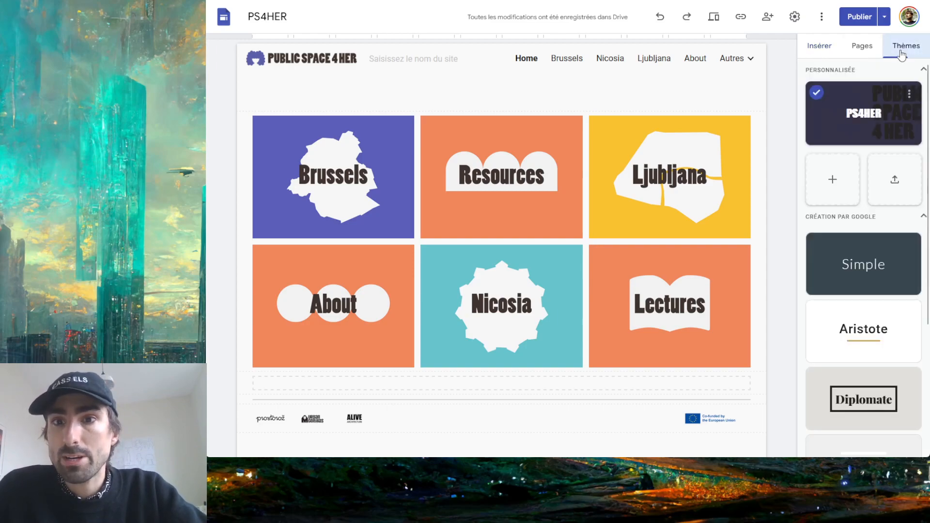
left_click(909, 94)
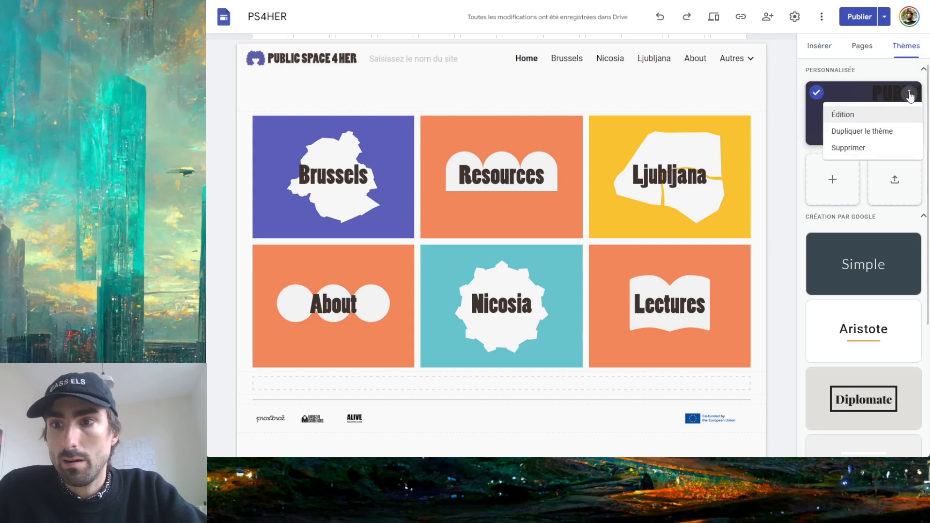
left_click(852, 118)
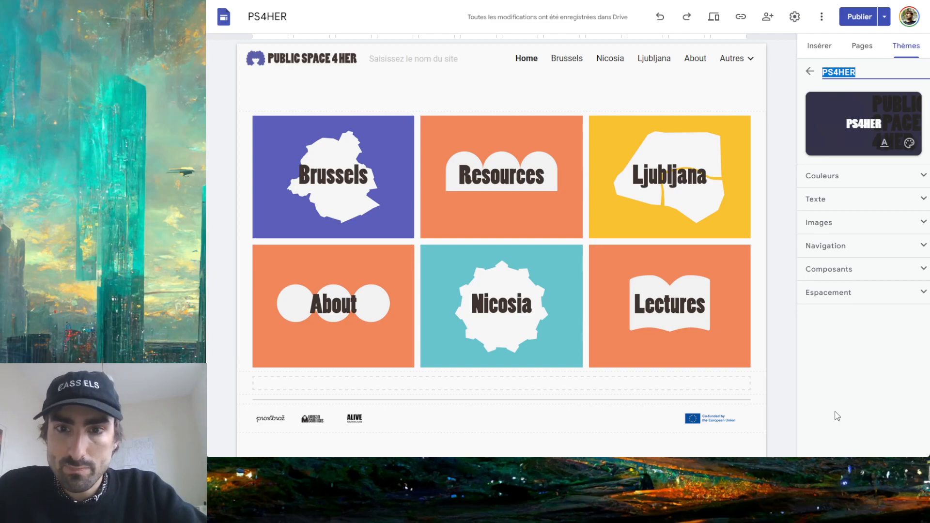
left_click(781, 108)
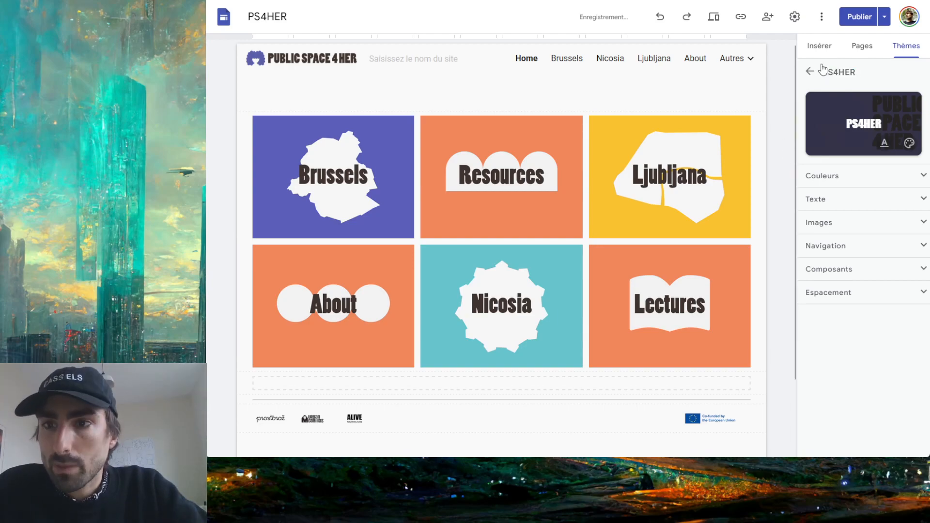
left_click(820, 45)
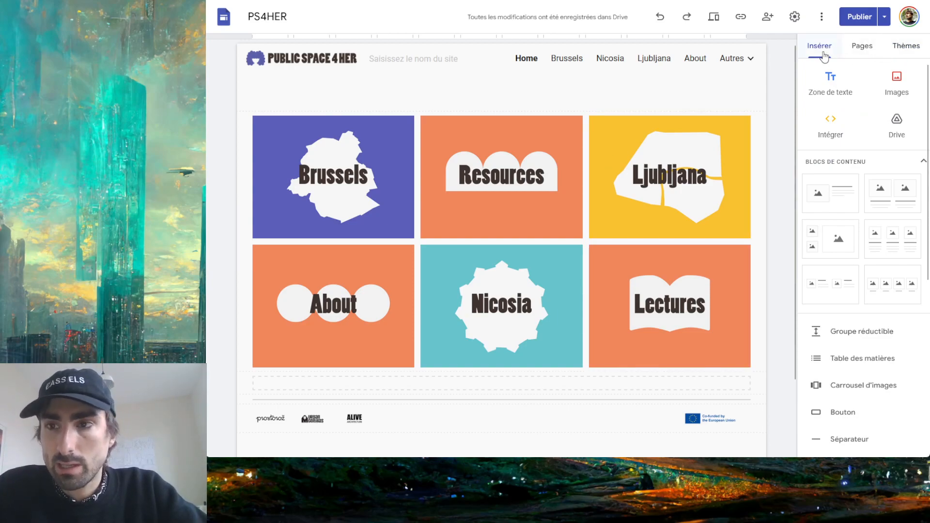
left_click(899, 56)
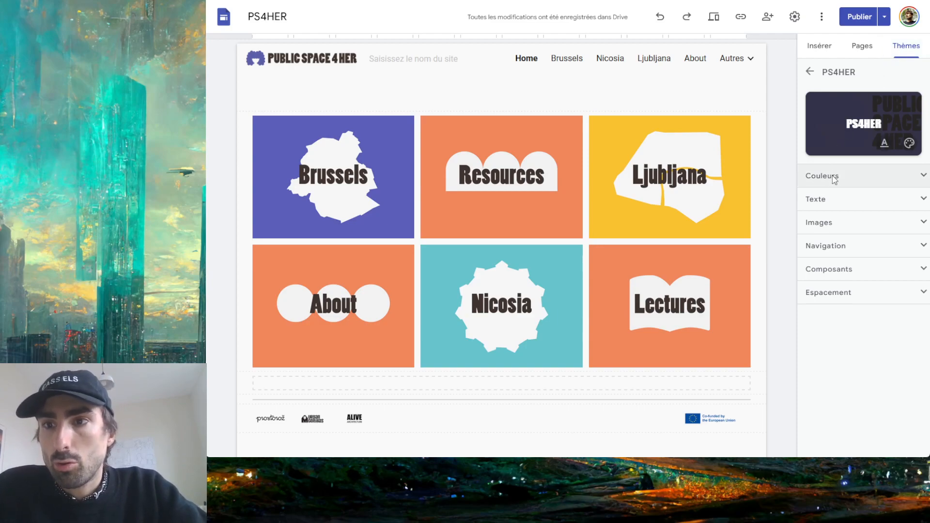
left_click(810, 72)
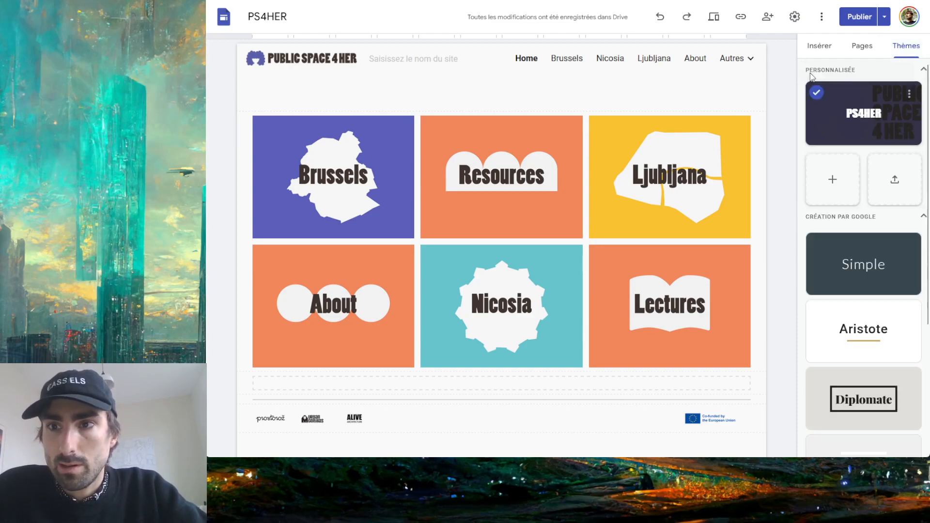
left_click(911, 95)
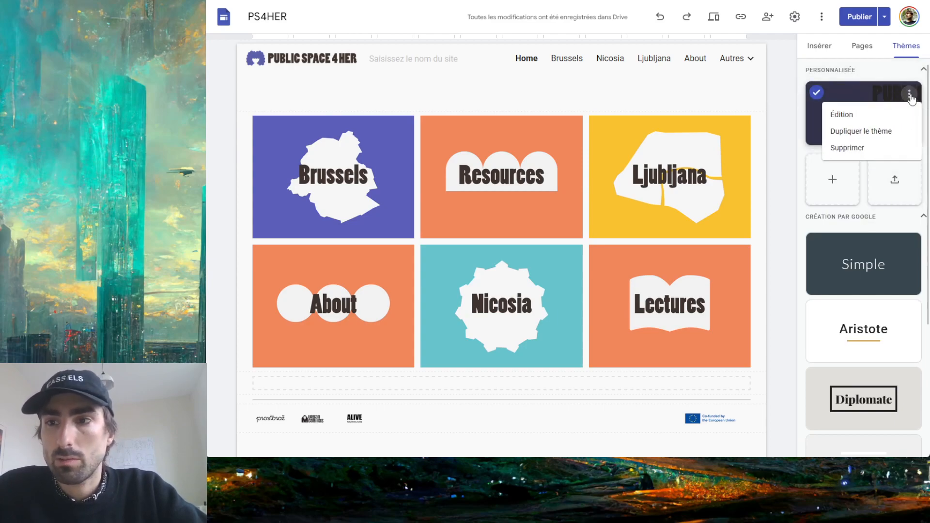
left_click(855, 116)
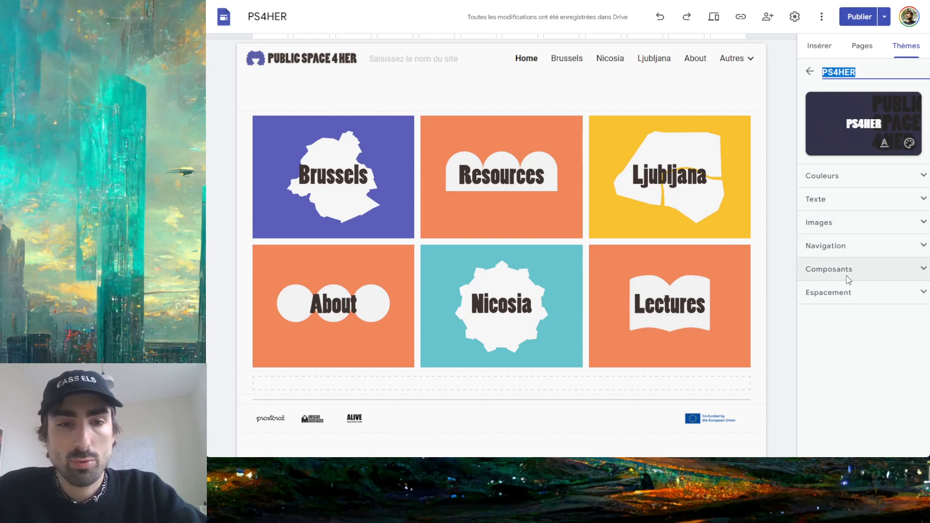
Examine the theme's colour options and text settings, including the list of available text styles
left_click(867, 180)
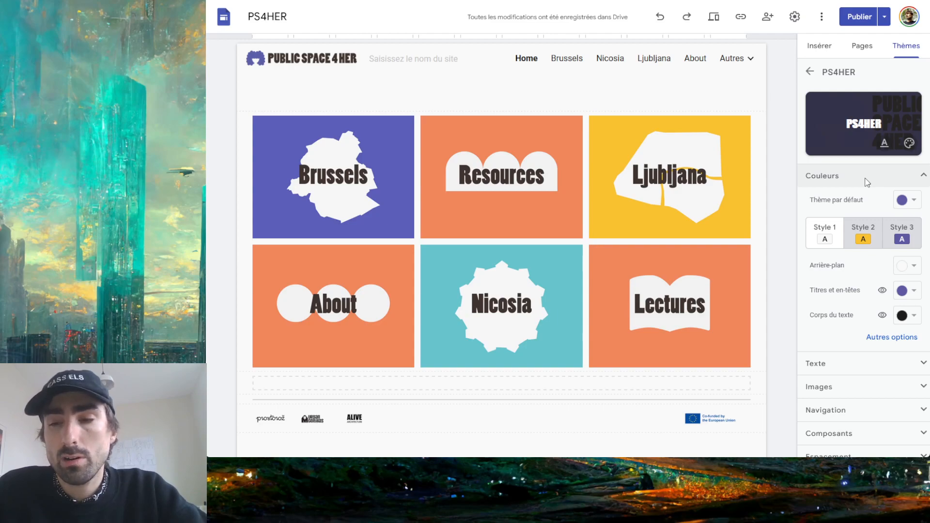
left_click(867, 180)
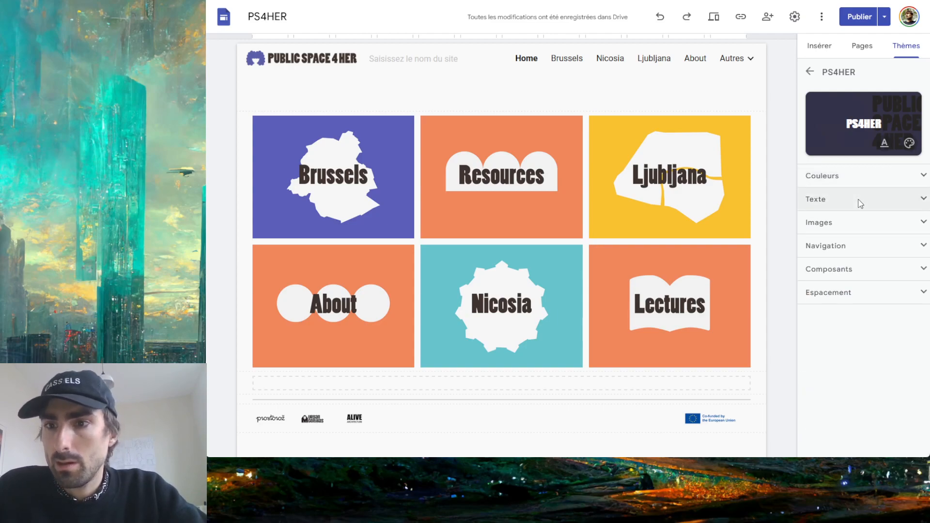
left_click(860, 201)
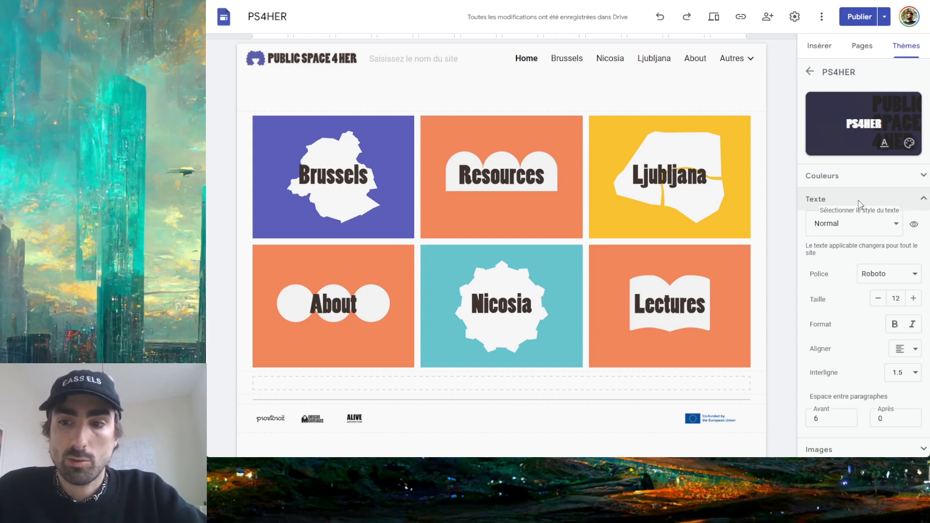
left_click(864, 227)
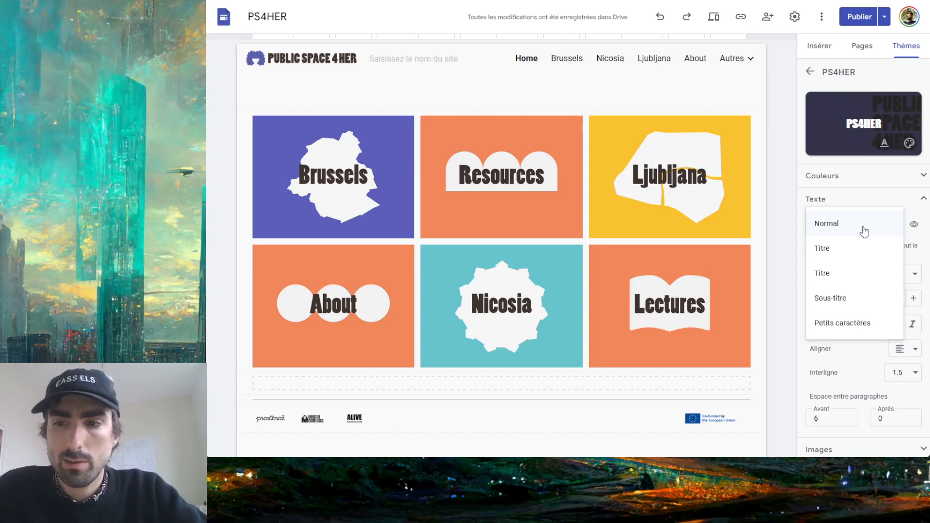
left_click(865, 200)
left_click(866, 200)
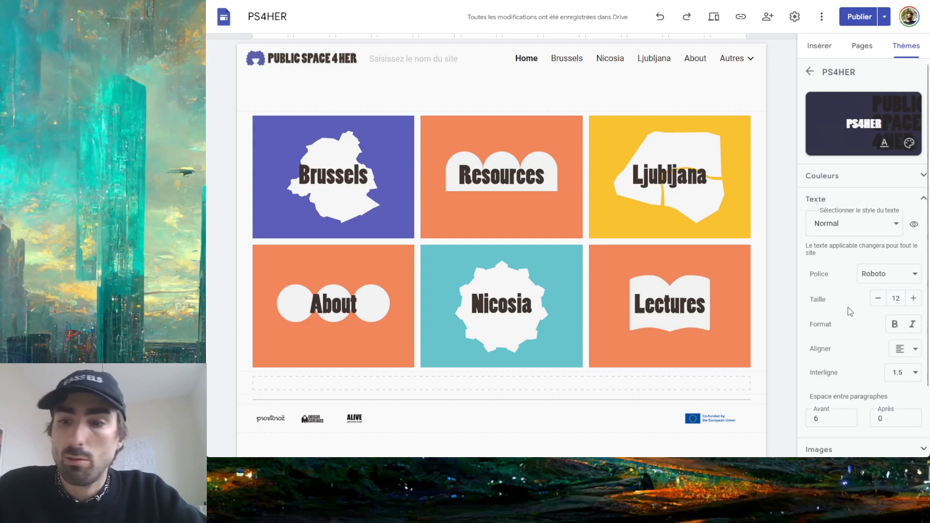
left_click(922, 199)
Review the theme's image settings and its navigation settings for mode, background and selected page
left_click(911, 224)
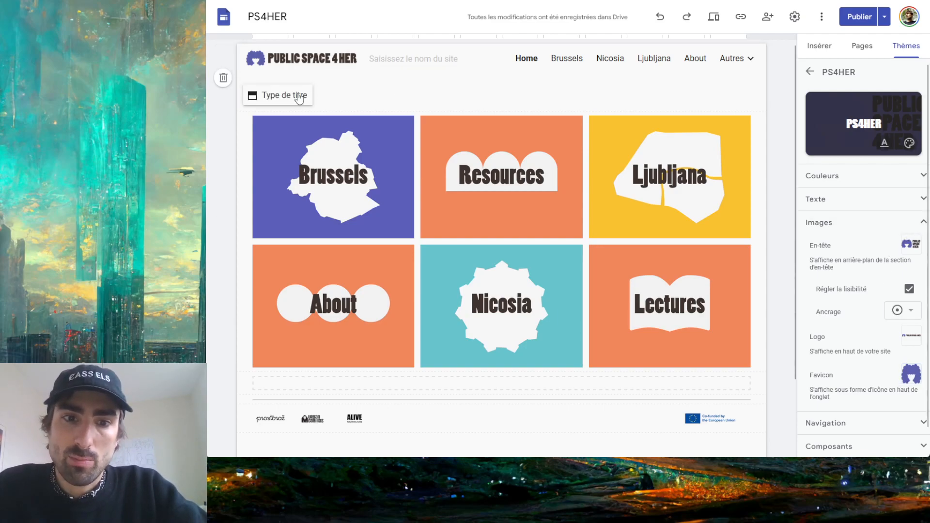
left_click(922, 222)
left_click(853, 253)
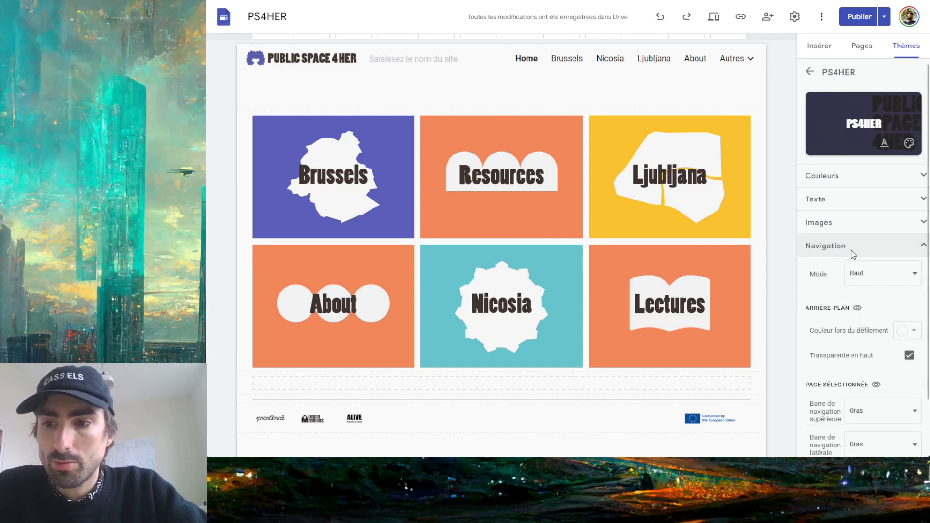
scroll(853, 255, "down", 2)
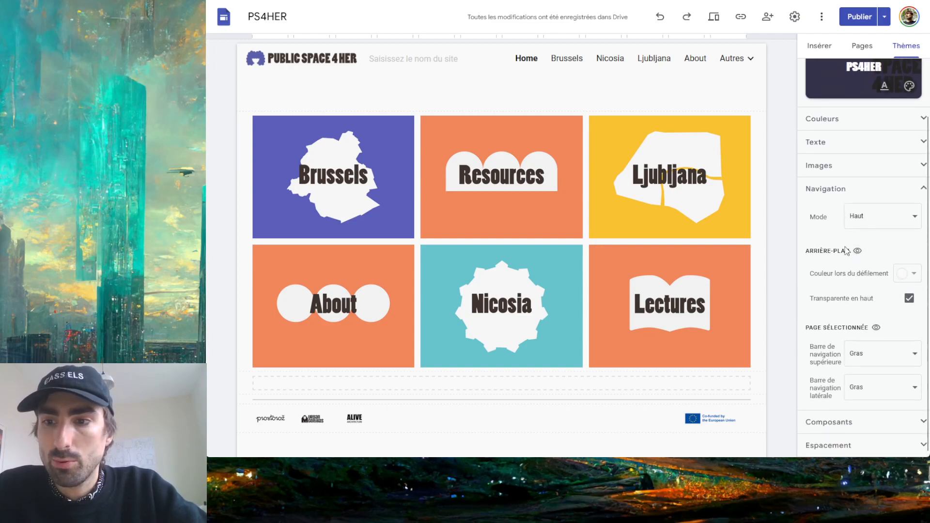
scroll(818, 237, "up", 1)
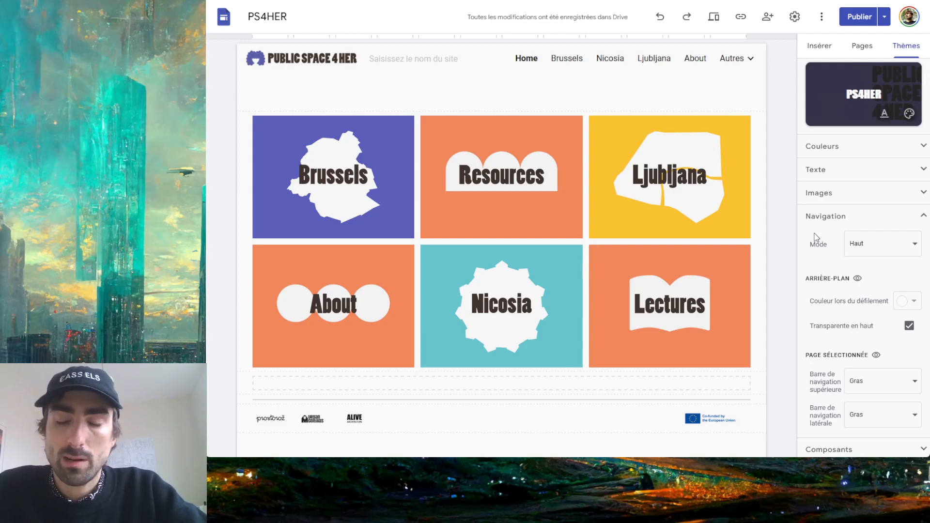
left_click(840, 220)
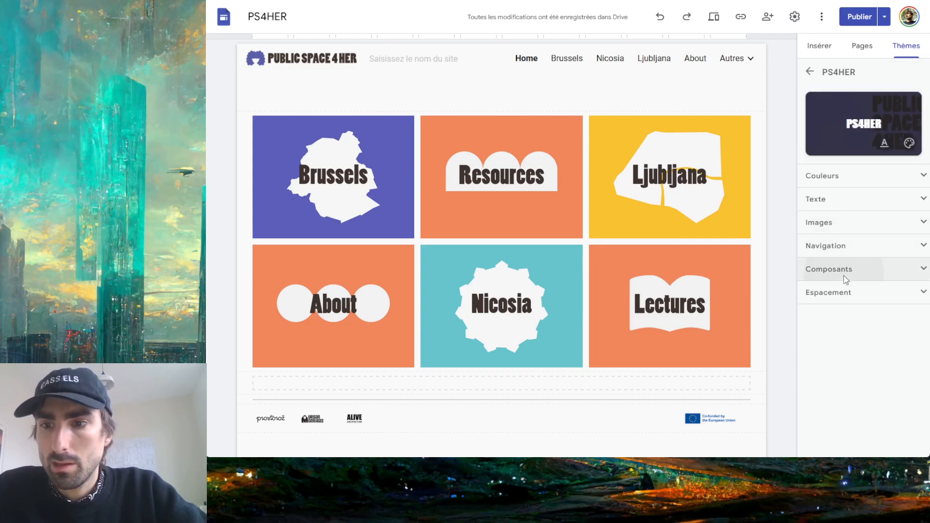
Review the theme's component settings for buttons, dividers, links and carousel, plus its spacing settings
left_click(845, 278)
scroll(846, 281, "down", 2)
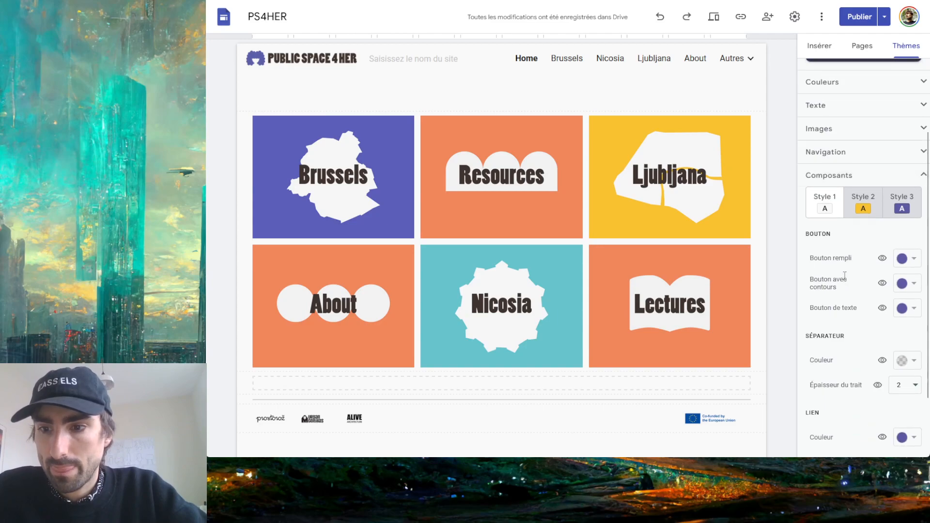
scroll(857, 320, "down", 2)
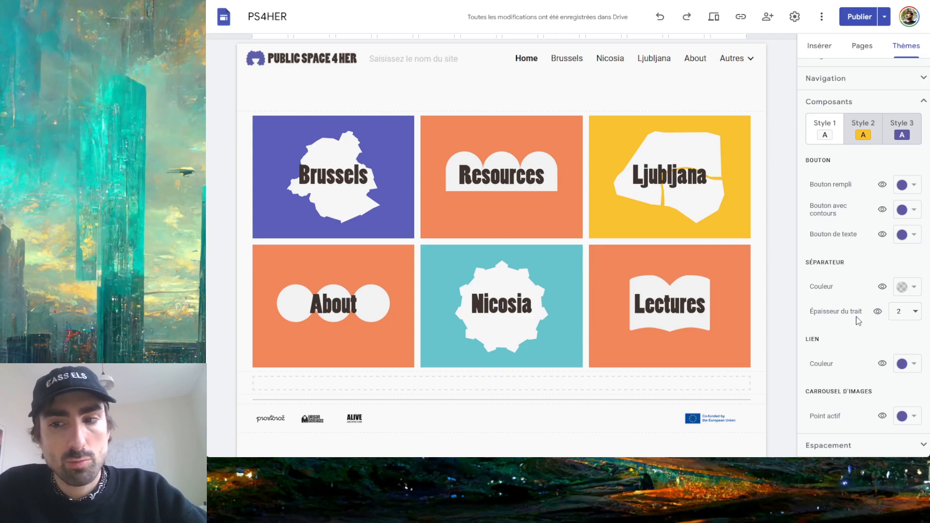
left_click(890, 94)
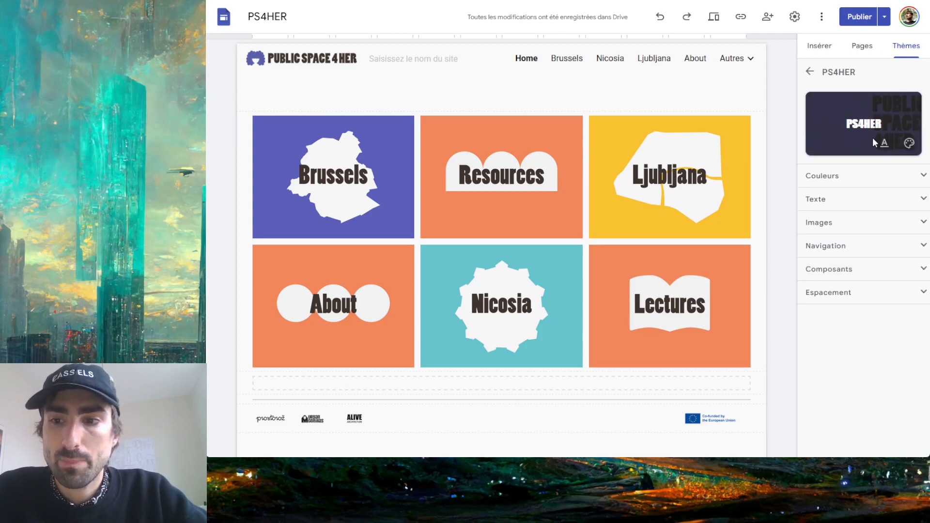
left_click(826, 293)
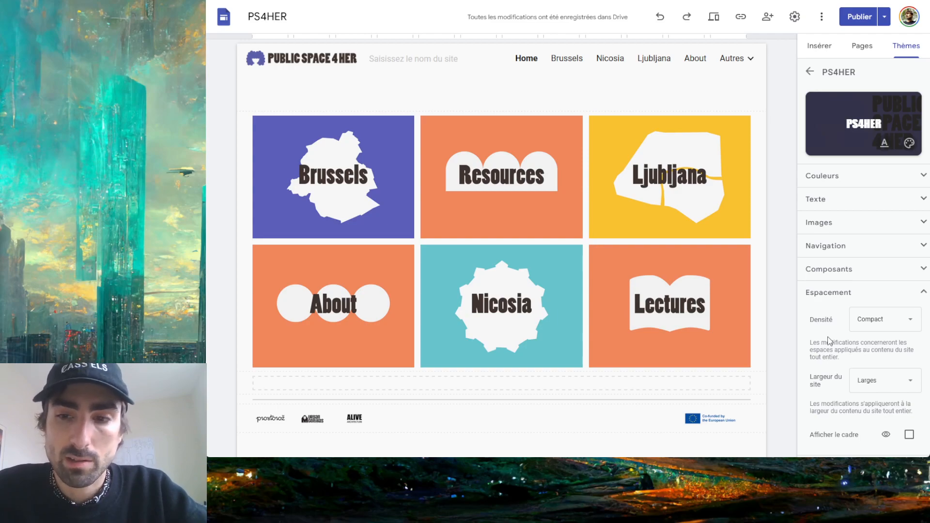
left_click(849, 295)
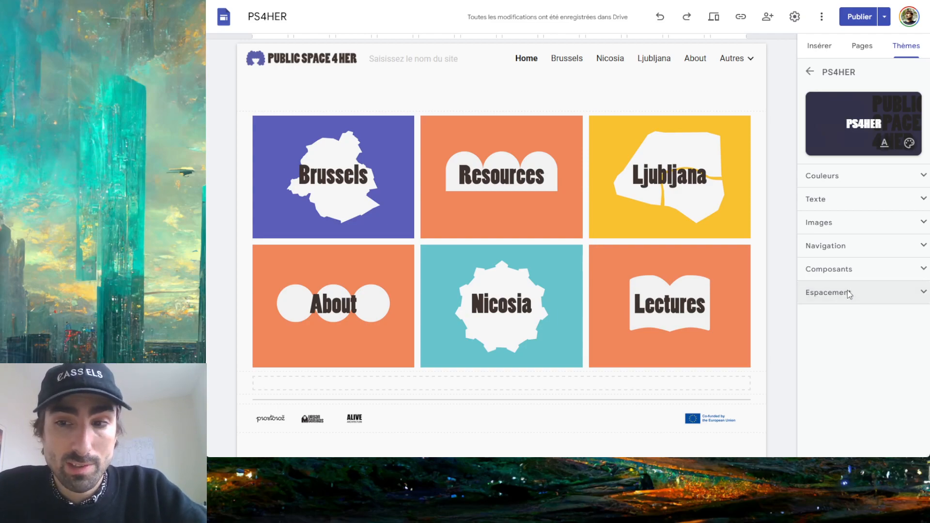
Try custom magenta #ff00e6 as the theme's default colour and switch back to the purple #6159a3 theme swatch
left_click(857, 176)
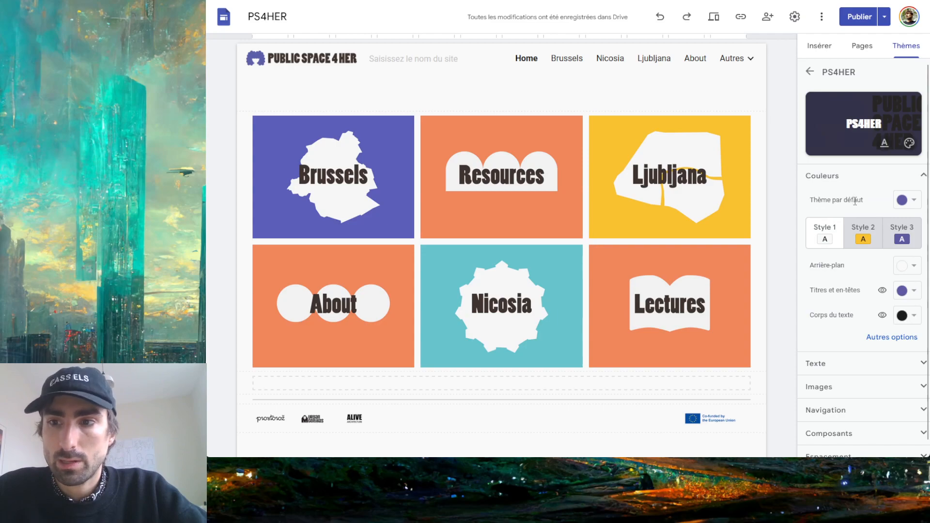
left_click(915, 201)
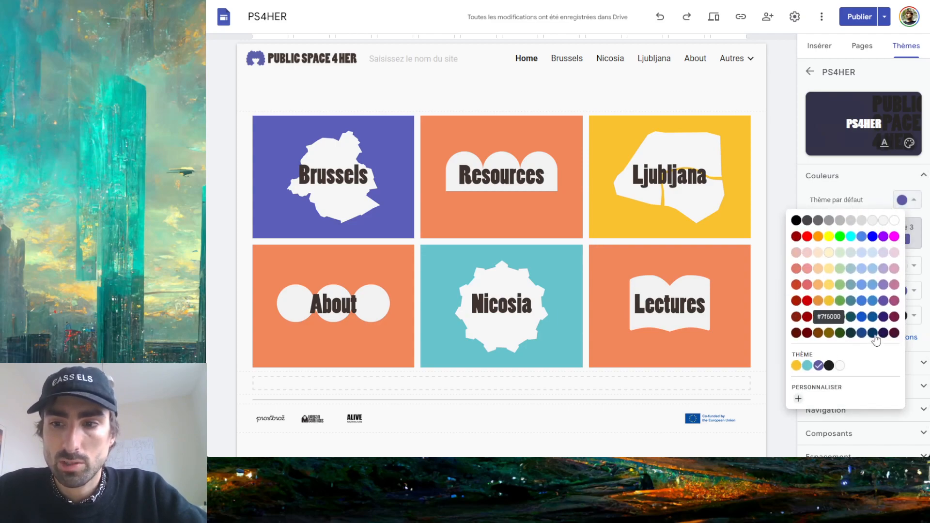
left_click(798, 401)
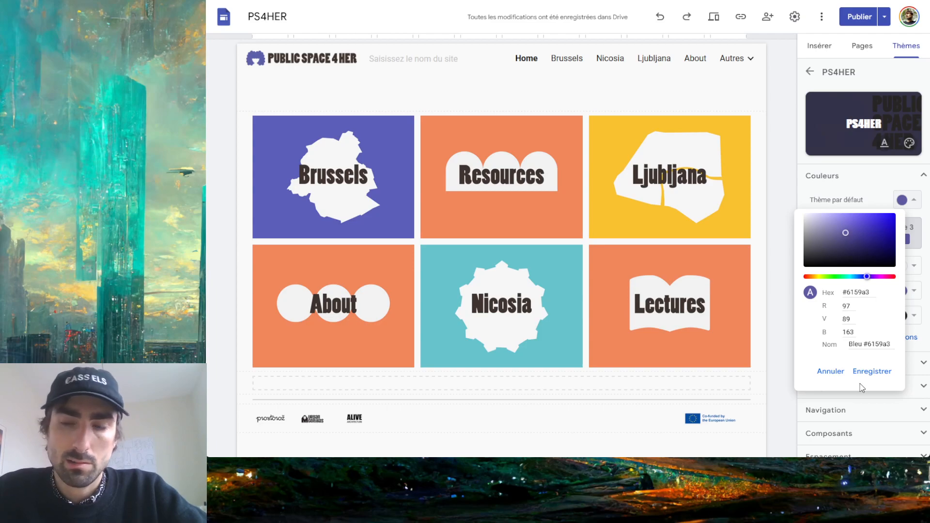
left_click_drag(867, 276, 883, 277)
left_click_drag(877, 244, 897, 214)
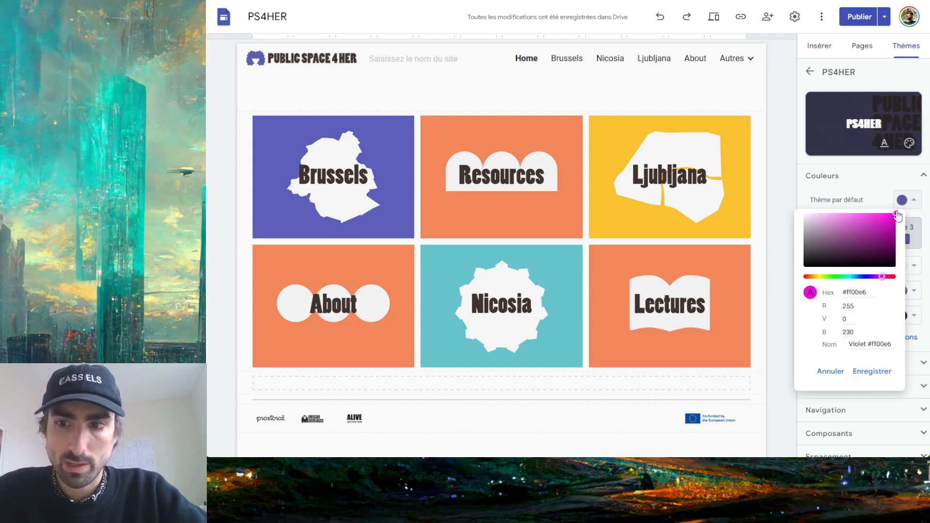
left_click(878, 372)
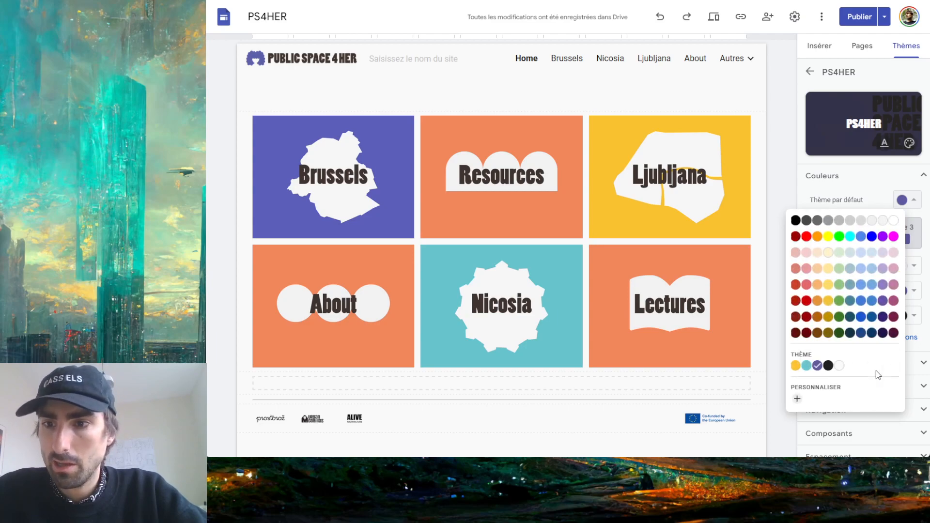
left_click(914, 200)
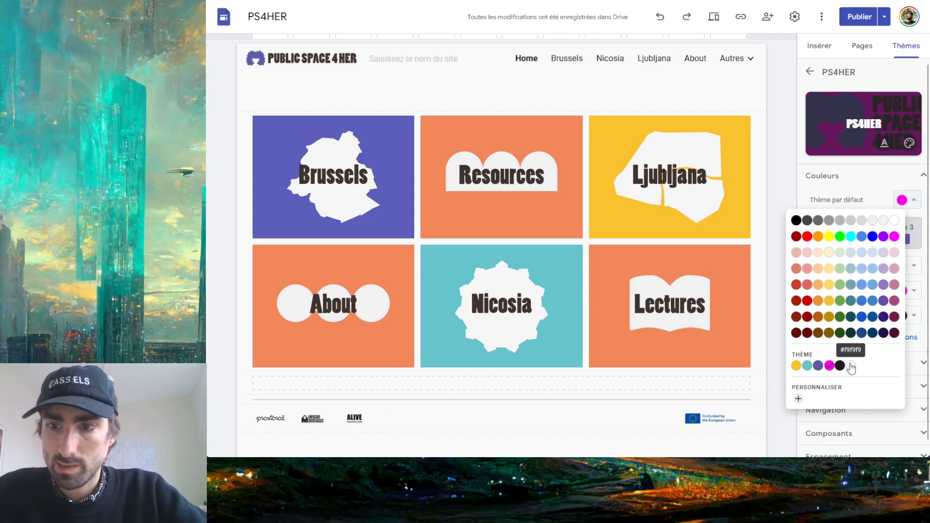
left_click(818, 367)
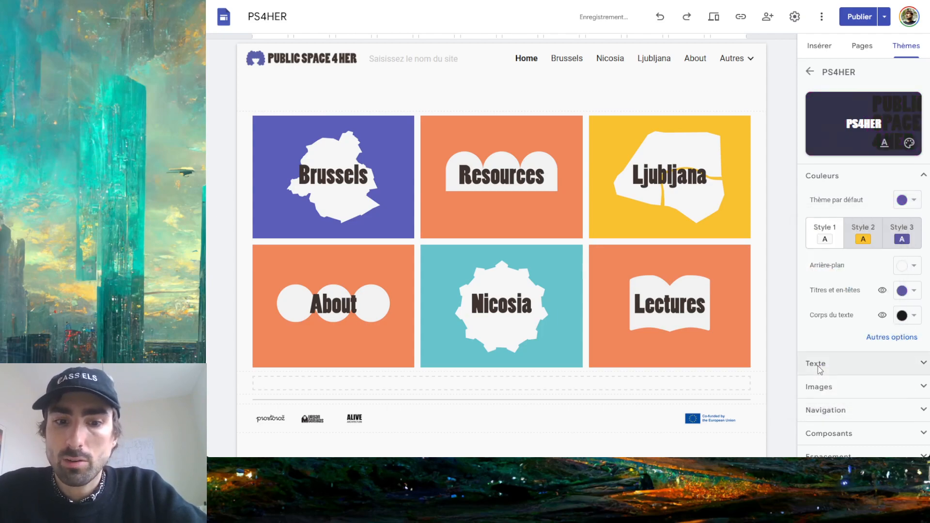
Open the Brussels page, set the theme's default colour to the yellow theme swatch, and check the page's headings
left_click(562, 63)
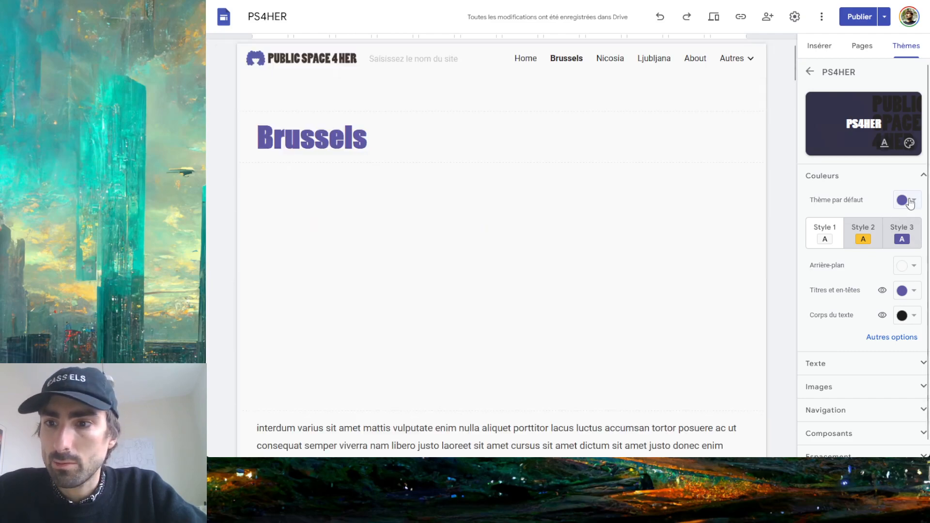
left_click(911, 202)
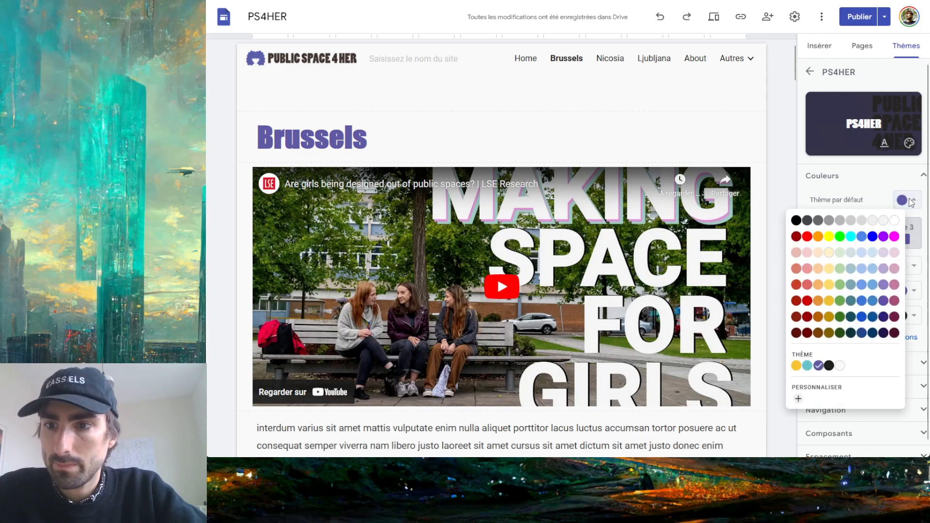
left_click(796, 366)
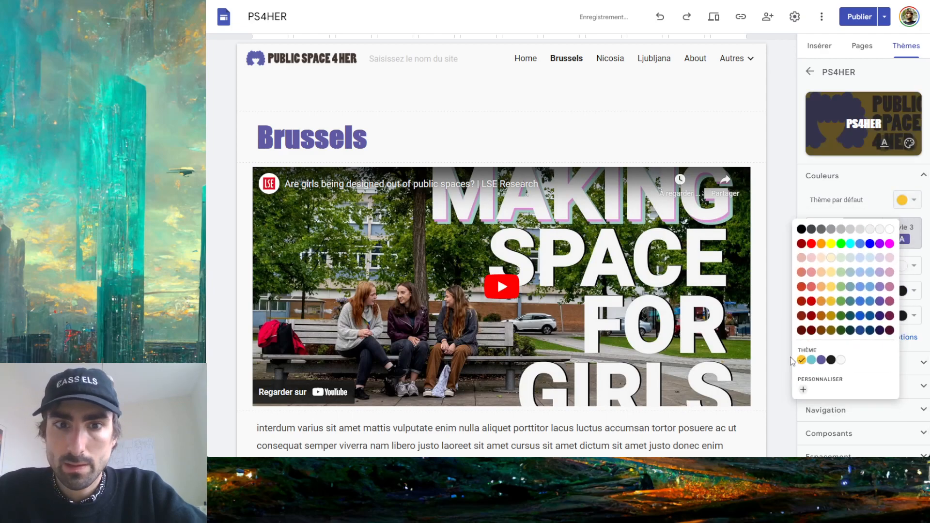
scroll(680, 184, "down", 5)
scroll(682, 168, "down", 15)
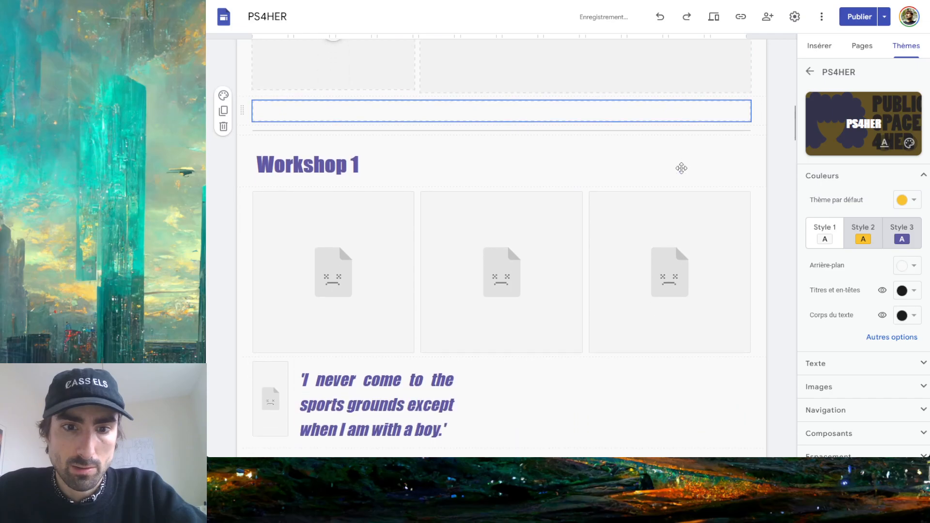
Look through the Brussels page's workshop headings and quotes down to the footer, and open the Nicosia page
scroll(681, 168, "down", 20)
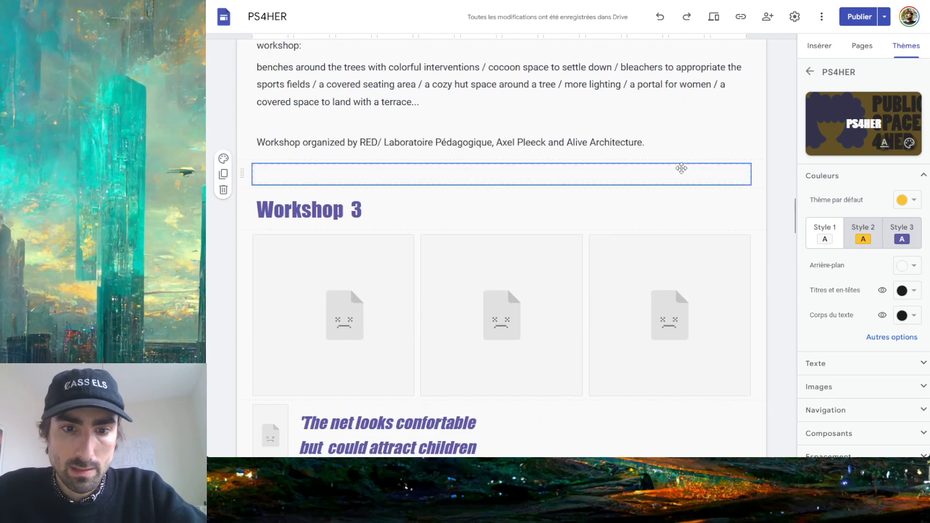
scroll(682, 168, "down", 15)
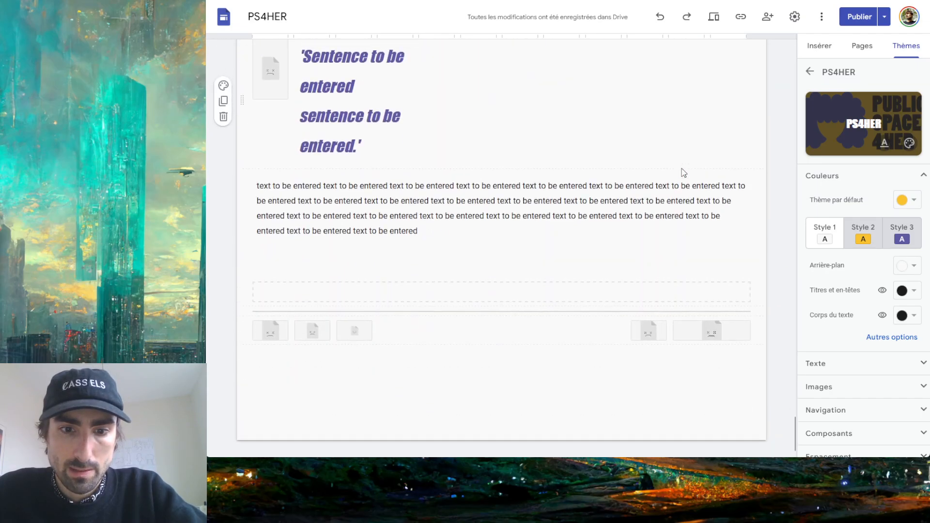
scroll(682, 168, "up", 6)
scroll(682, 168, "up", 20)
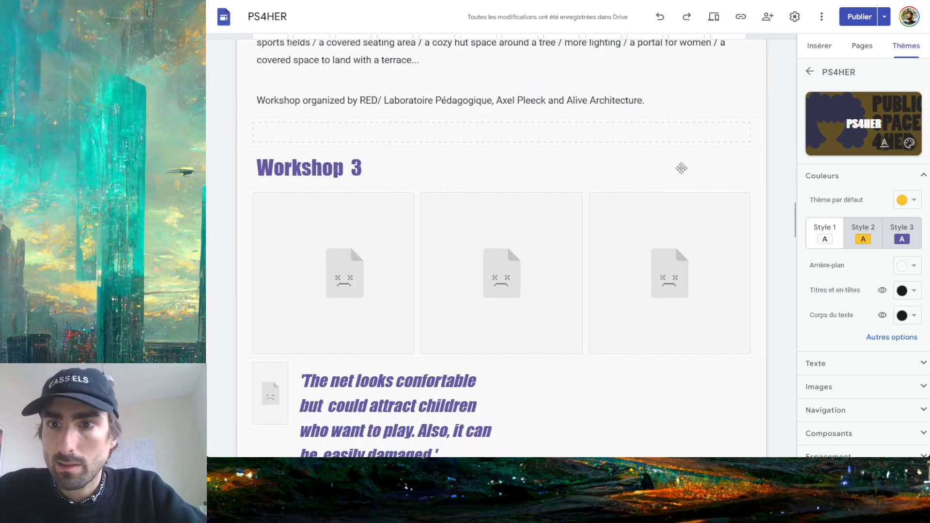
left_click(610, 60)
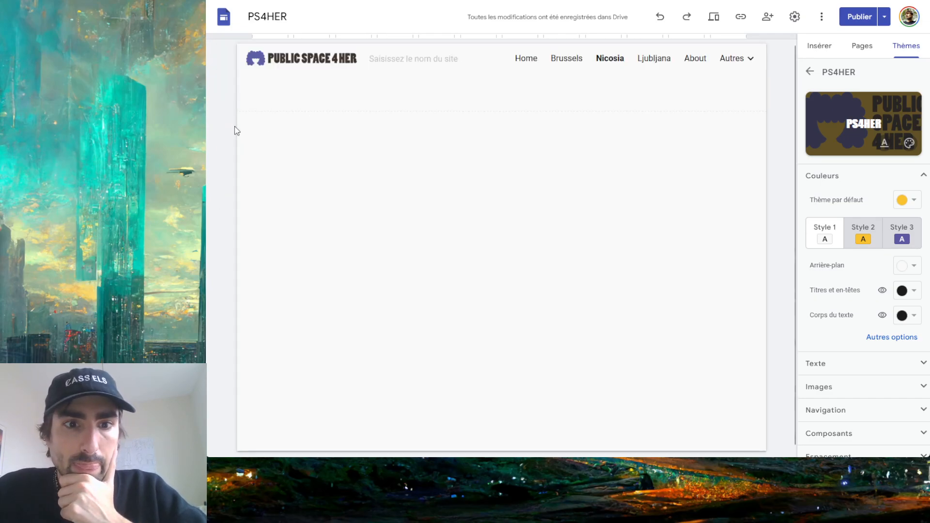
Open the Home page and examine the section colour styles available for its tile grid
left_click(527, 59)
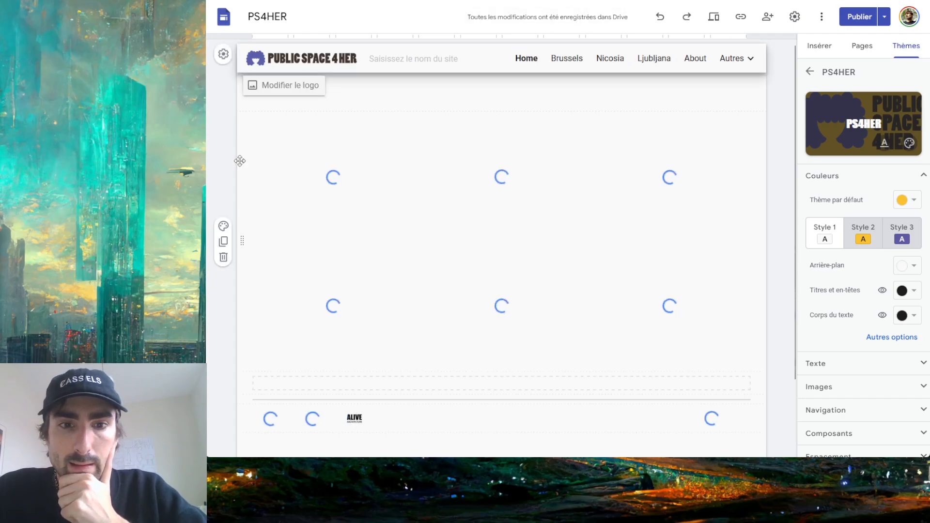
left_click(224, 228)
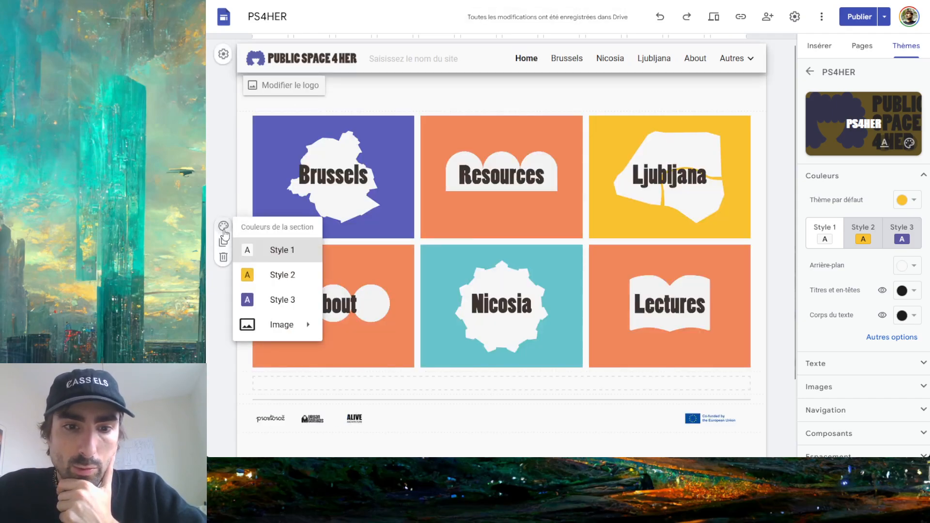
left_click(230, 201)
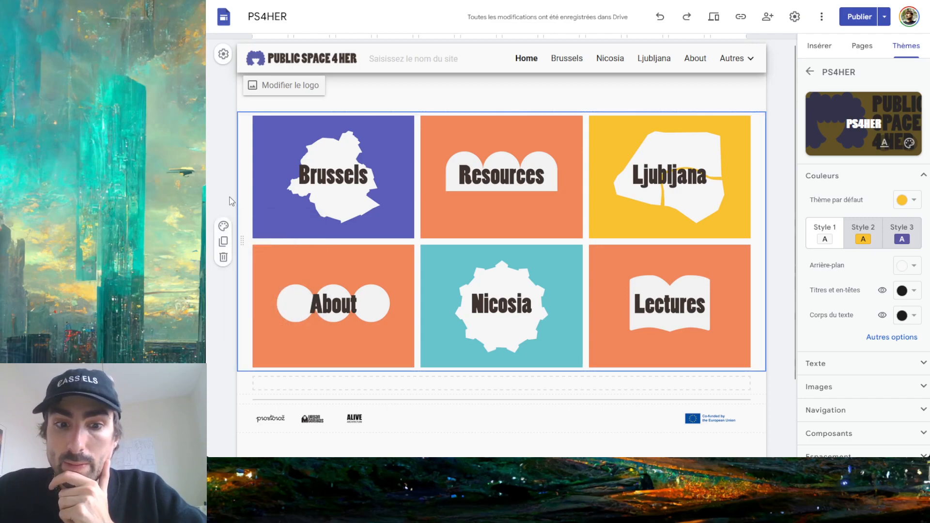
Return to the Brussels page and set its header type to Grande bannière
left_click(557, 59)
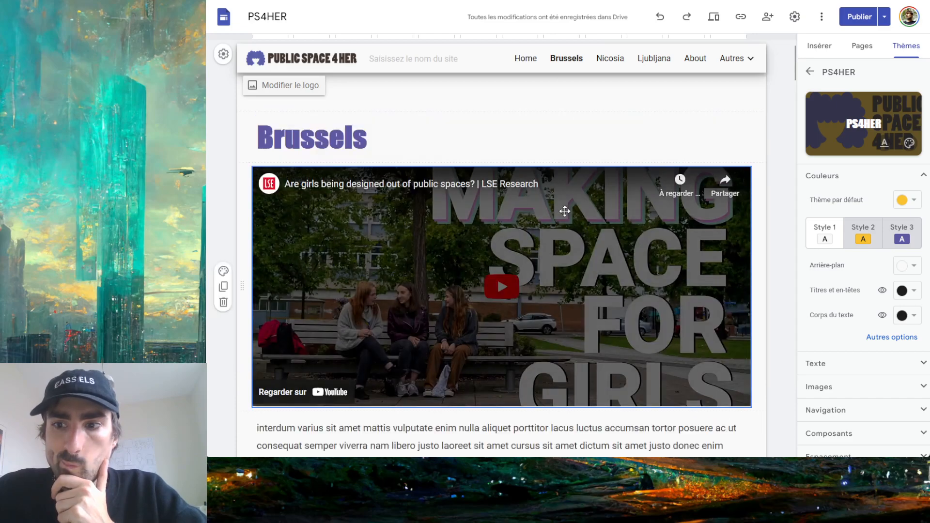
scroll(666, 154, "down", 7)
scroll(666, 154, "up", 8)
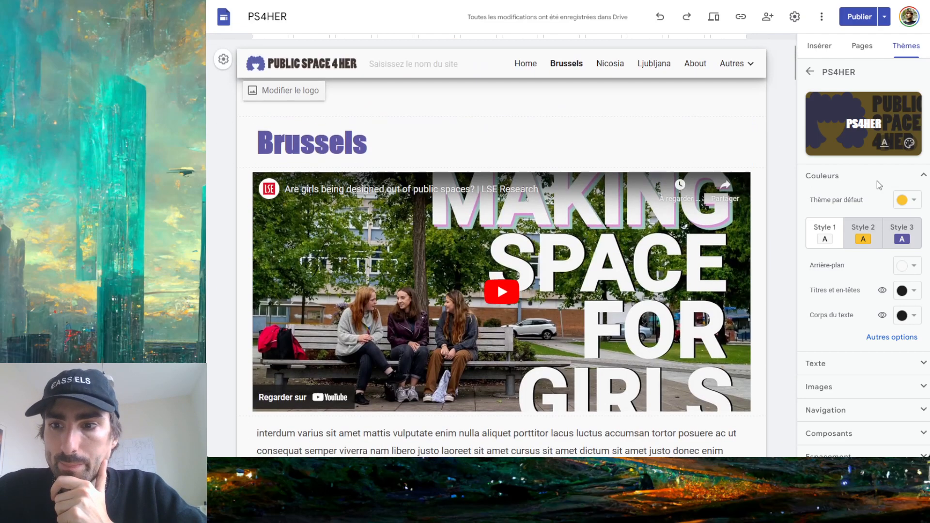
left_click(903, 200)
left_click(891, 197)
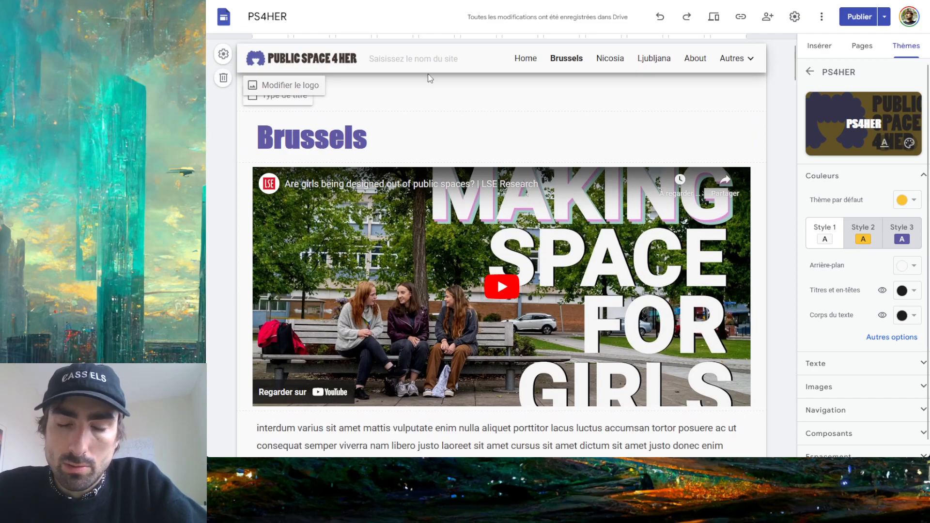
left_click(293, 103)
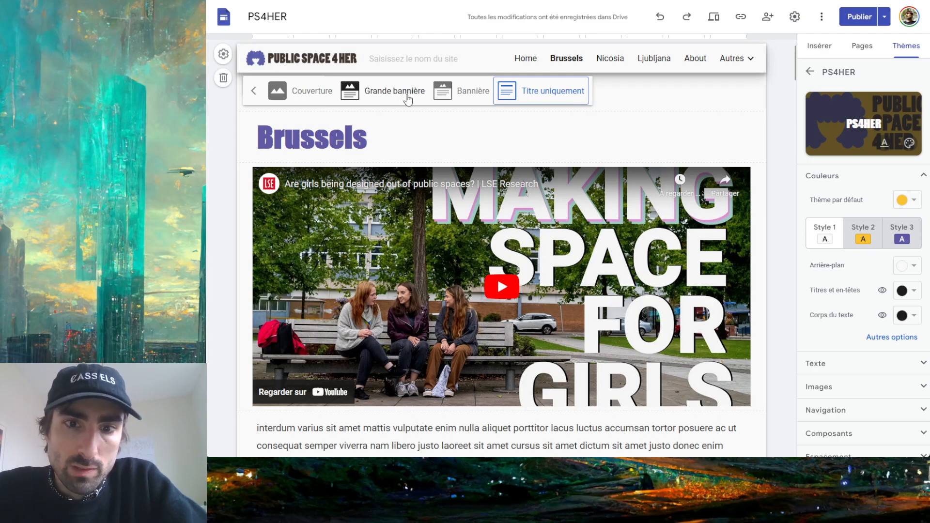
left_click(373, 87)
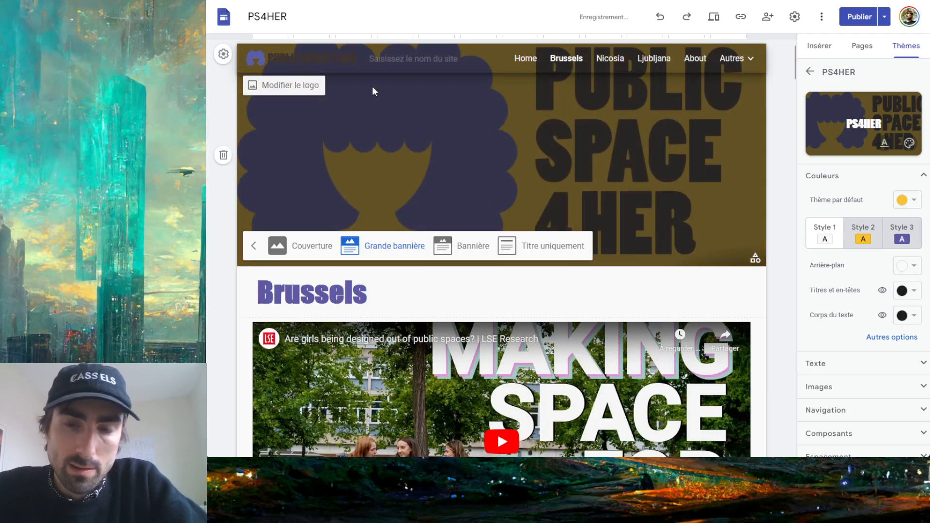
left_click(229, 352)
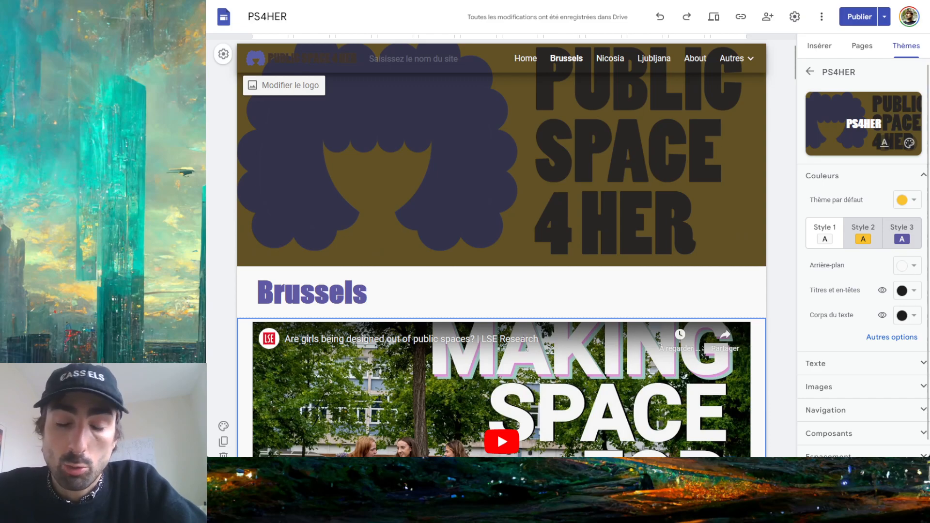
Try the purple and teal #67c4cc theme swatches as the default colour, and switch back to purple
left_click(914, 199)
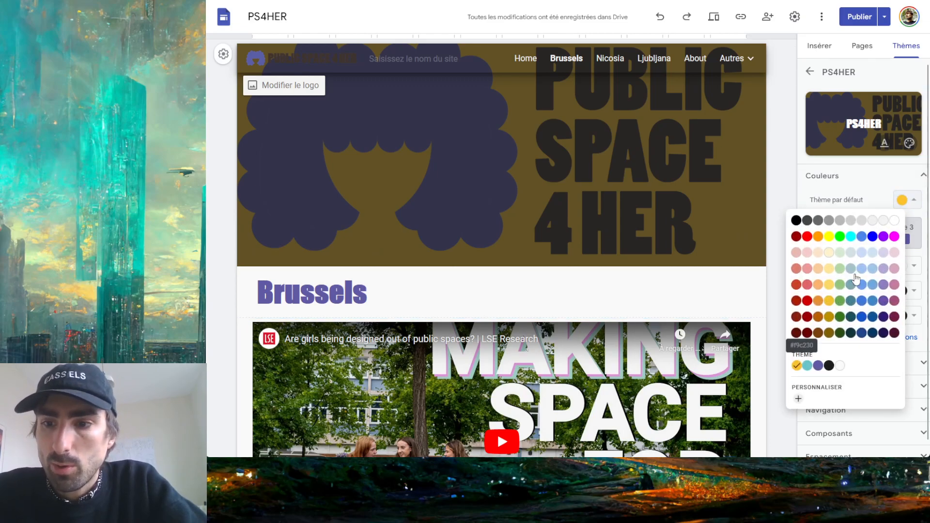
left_click(819, 365)
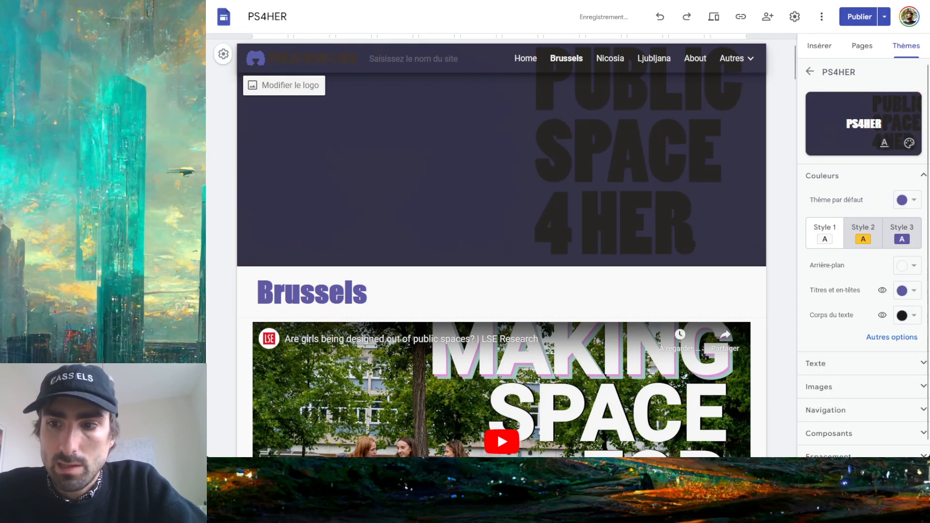
left_click(911, 201)
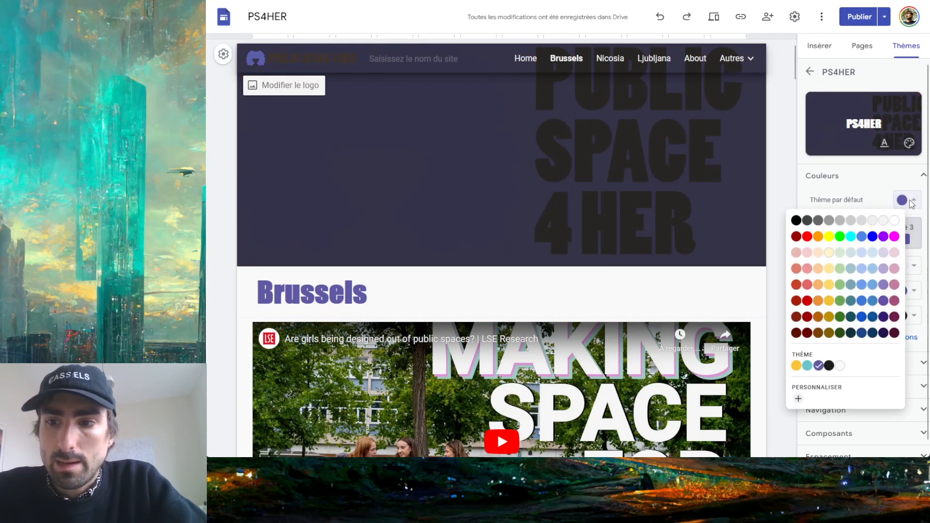
left_click(810, 364)
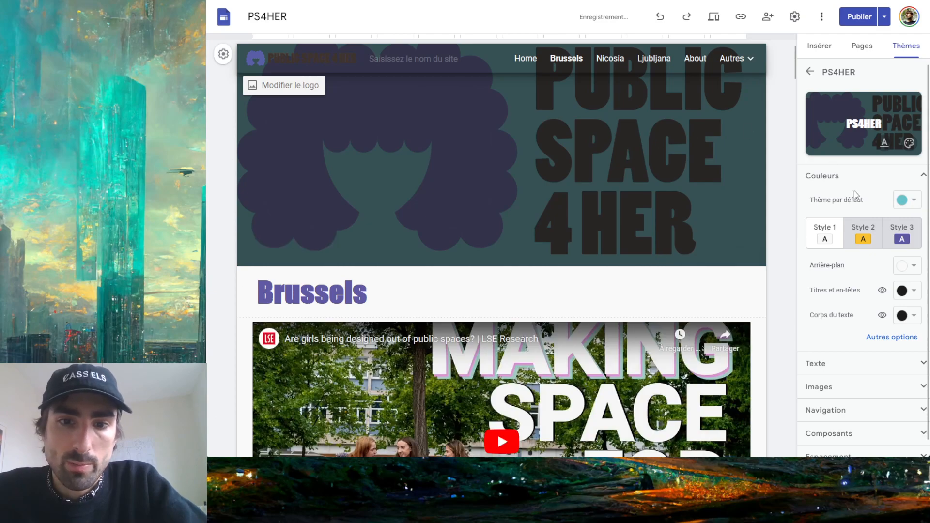
left_click(909, 202)
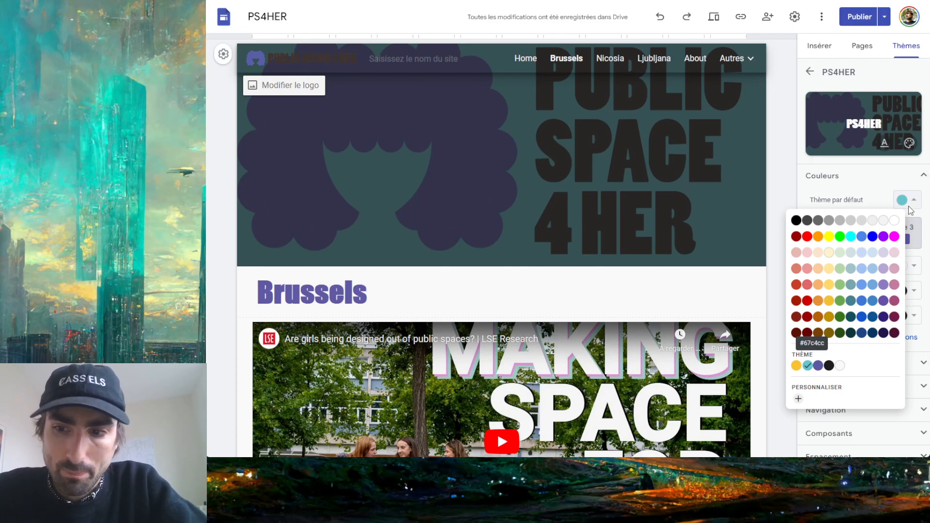
left_click(819, 366)
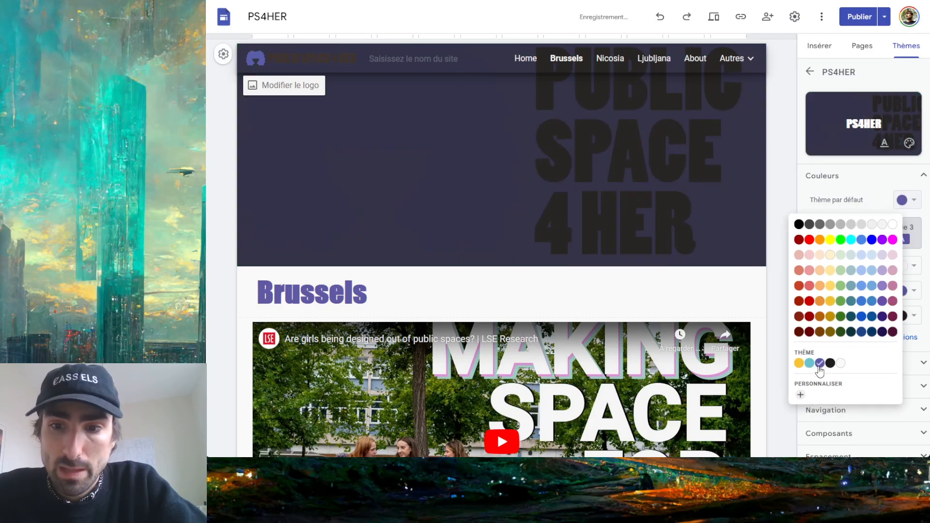
Insert an image carousel with three imported images above the footer logos of the Brussels page
scroll(649, 257, "down", 20)
scroll(650, 259, "down", 20)
scroll(649, 256, "down", 2)
left_click(823, 47)
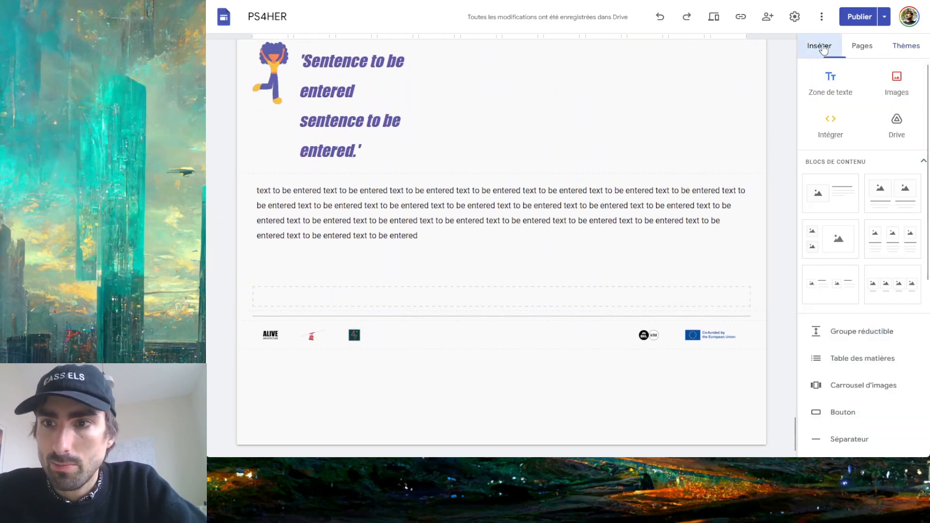
scroll(868, 234, "down", 4)
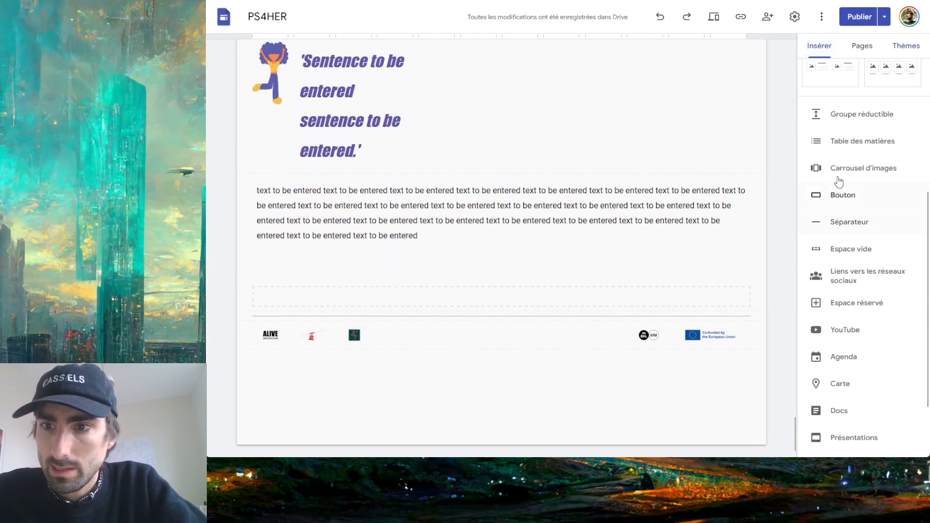
left_click(598, 262)
left_click(534, 318)
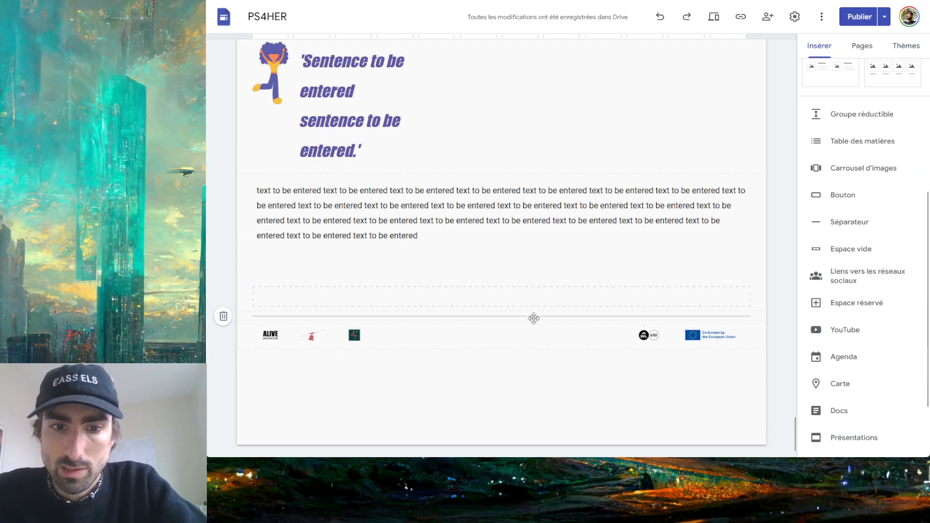
left_click(536, 306)
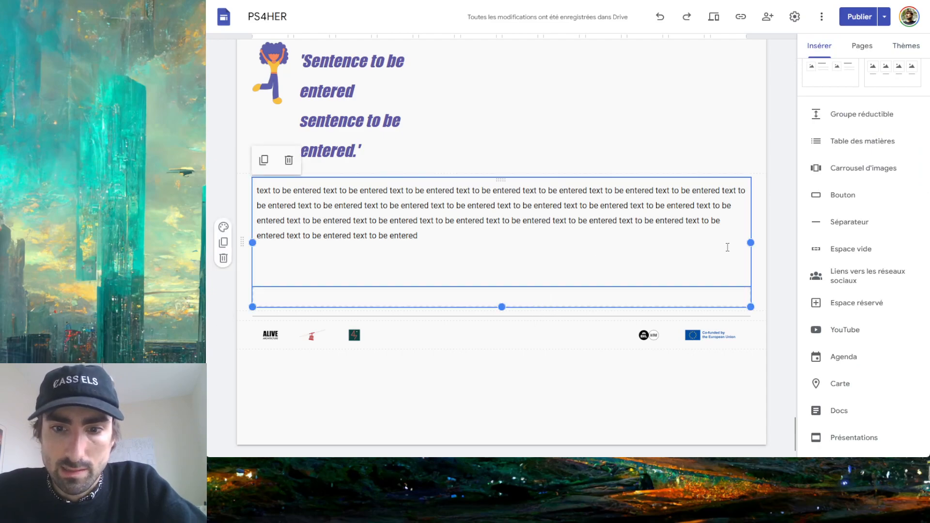
left_click(858, 167)
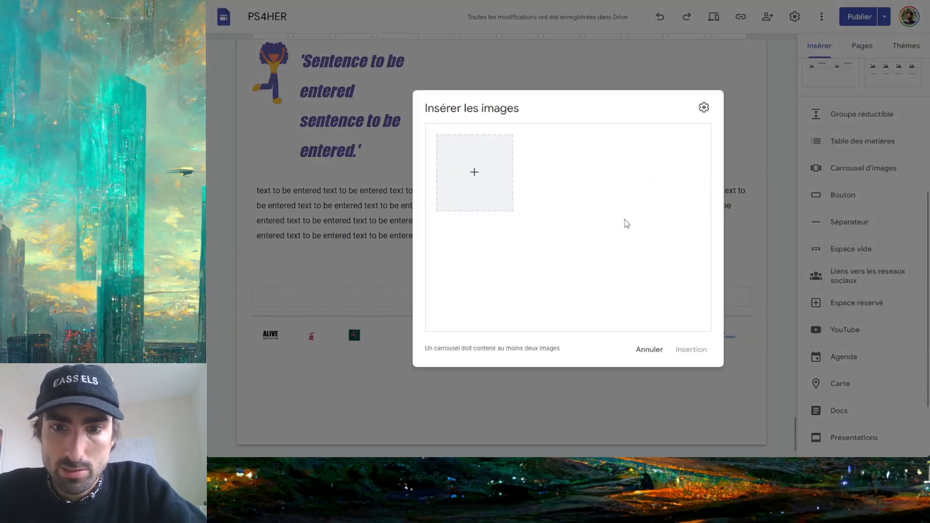
left_click(474, 172)
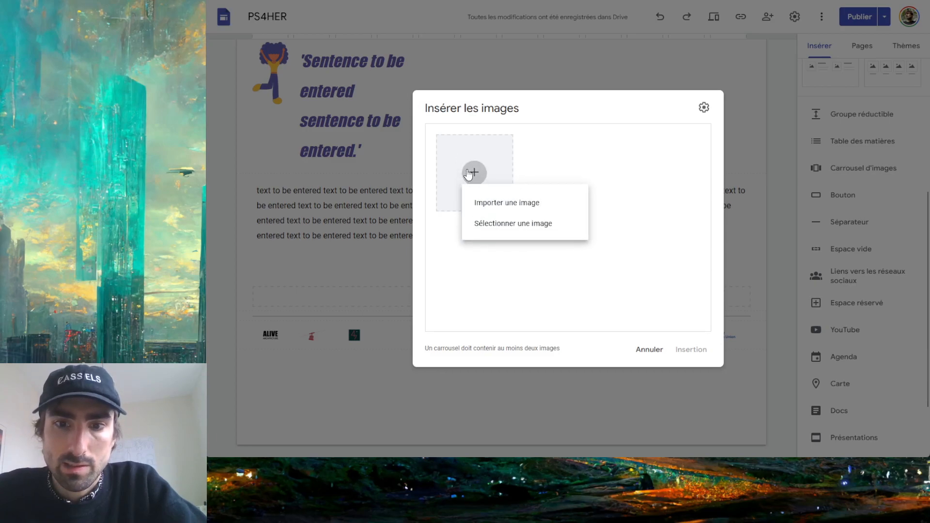
left_click(503, 204)
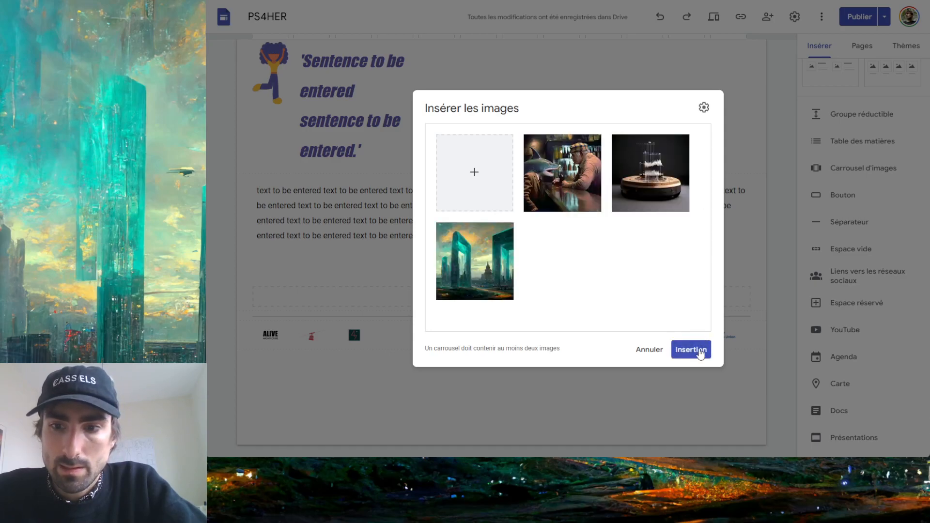
left_click(696, 354)
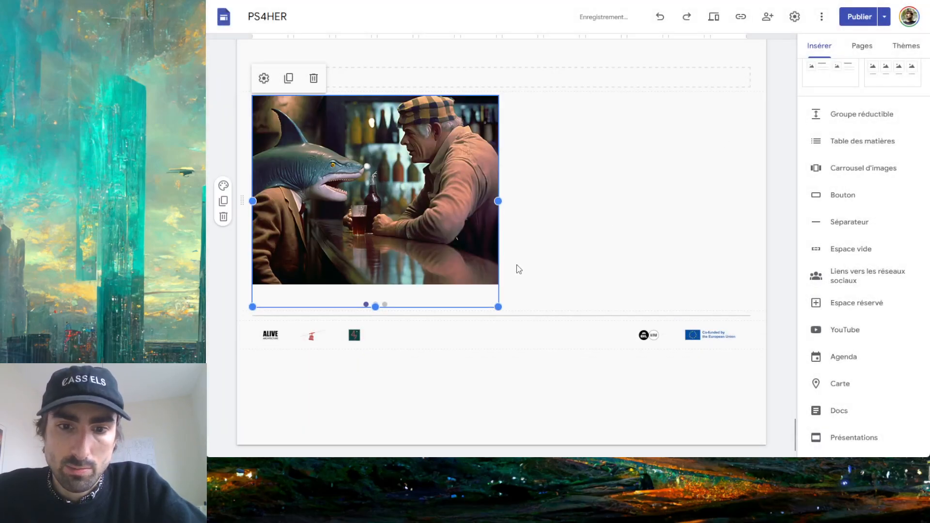
left_click(544, 237)
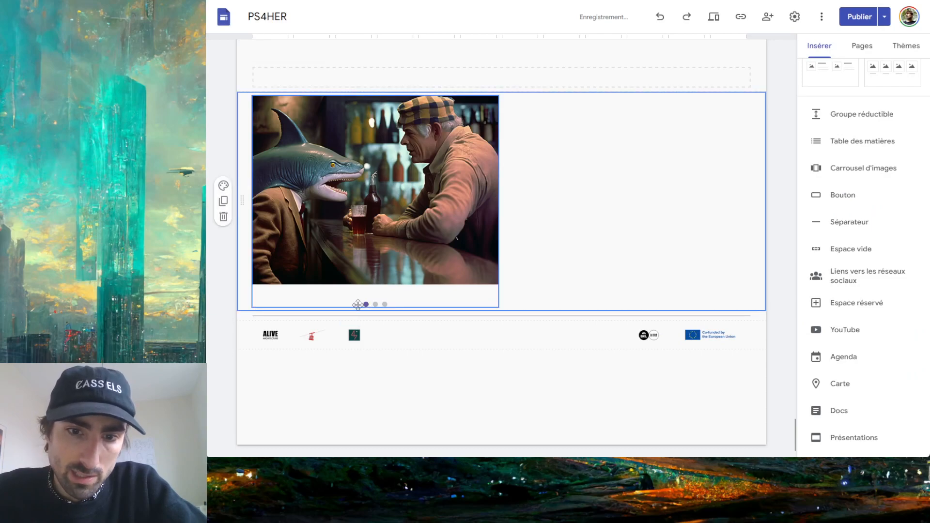
Try yellow #ffff00 and green #6aa84f as the theme's default colour to test the carousel dots
left_click(906, 46)
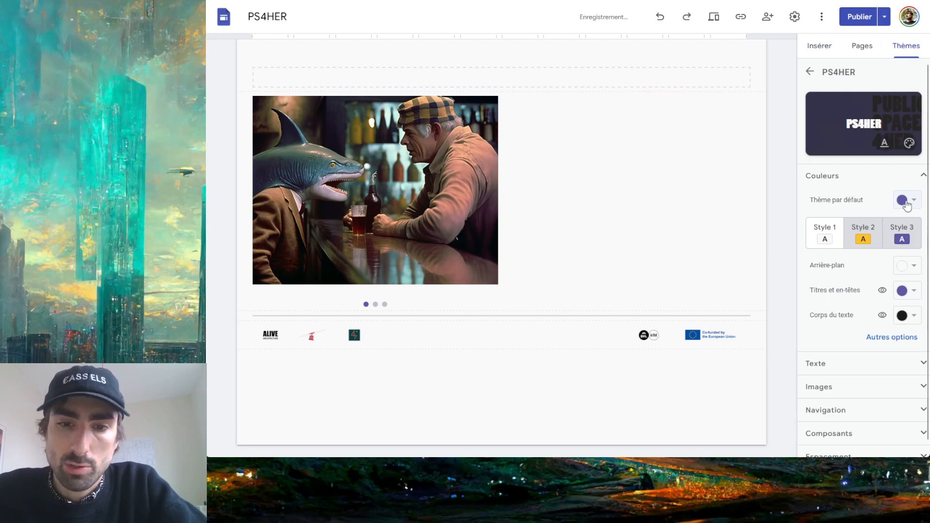
left_click(906, 201)
left_click(830, 240)
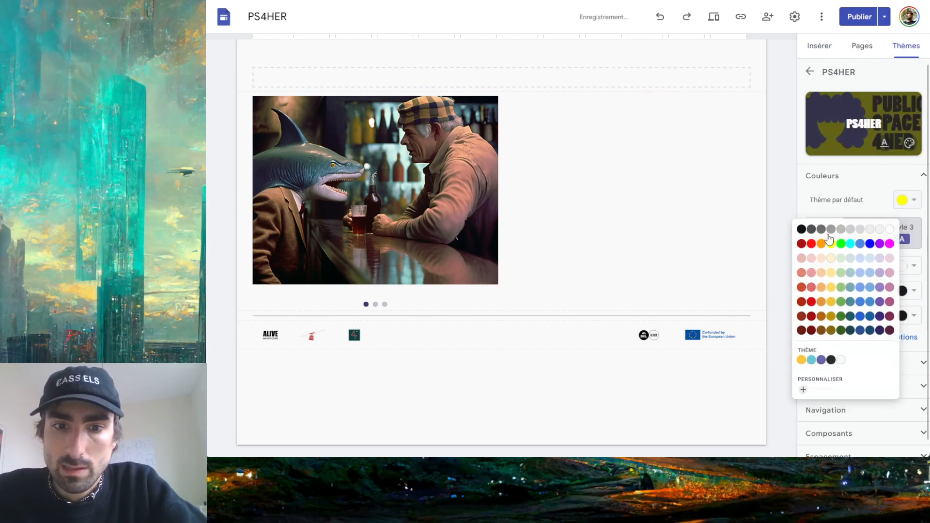
left_click(914, 206)
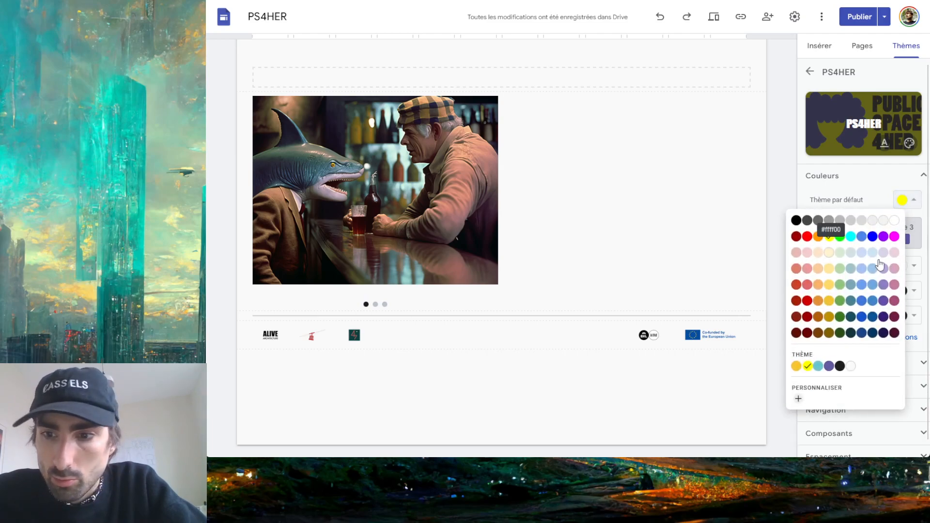
left_click(841, 302)
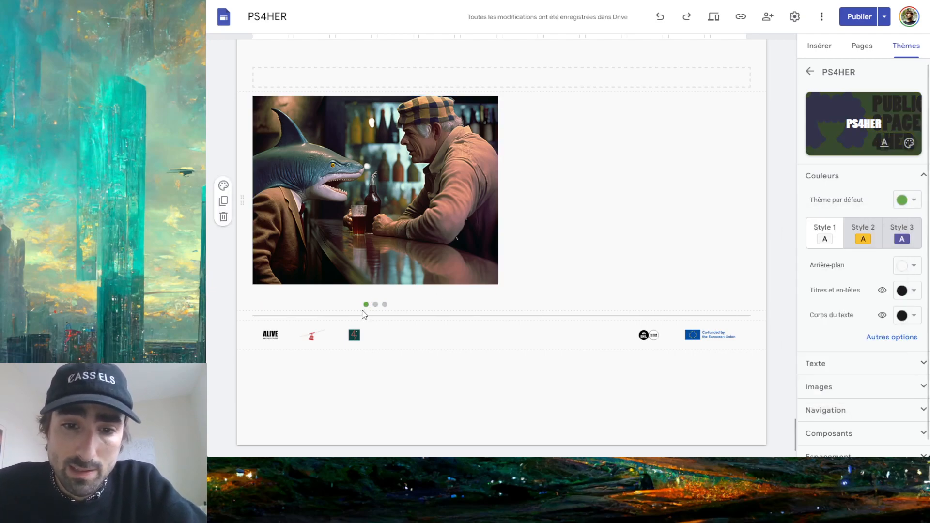
Try light blue and dark blue as the theme's default colour to test the carousel dots
left_click(911, 200)
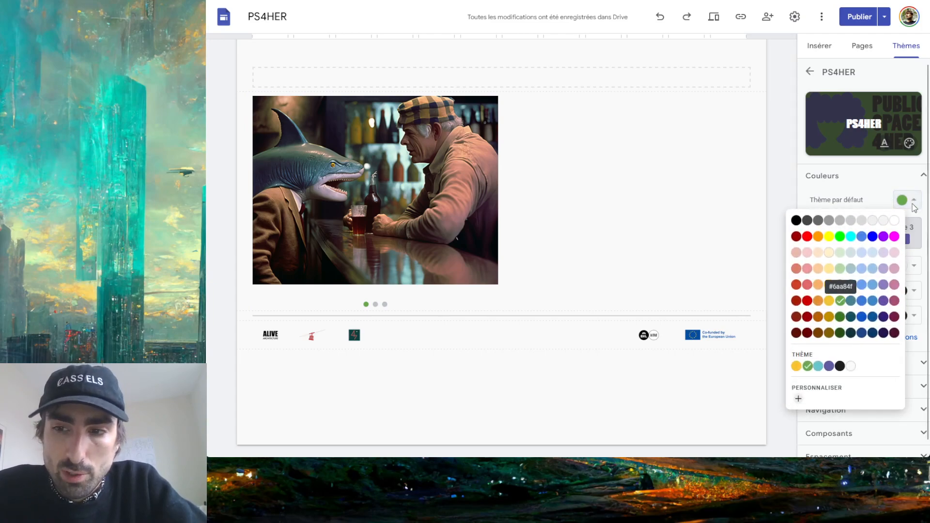
left_click(865, 254)
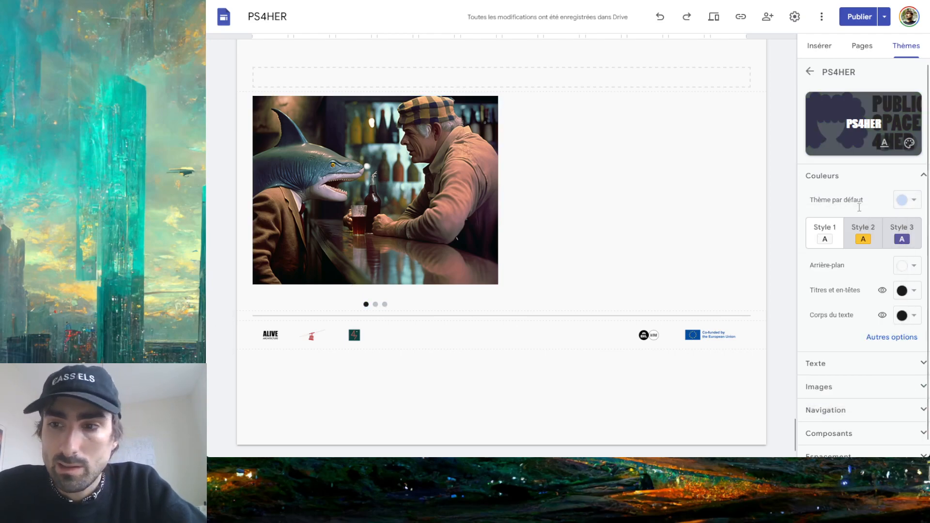
left_click(914, 201)
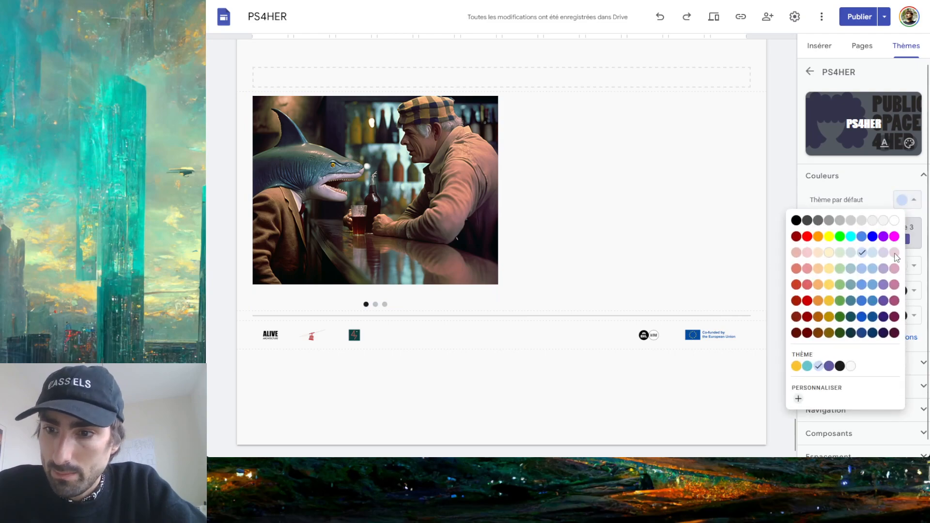
left_click(862, 317)
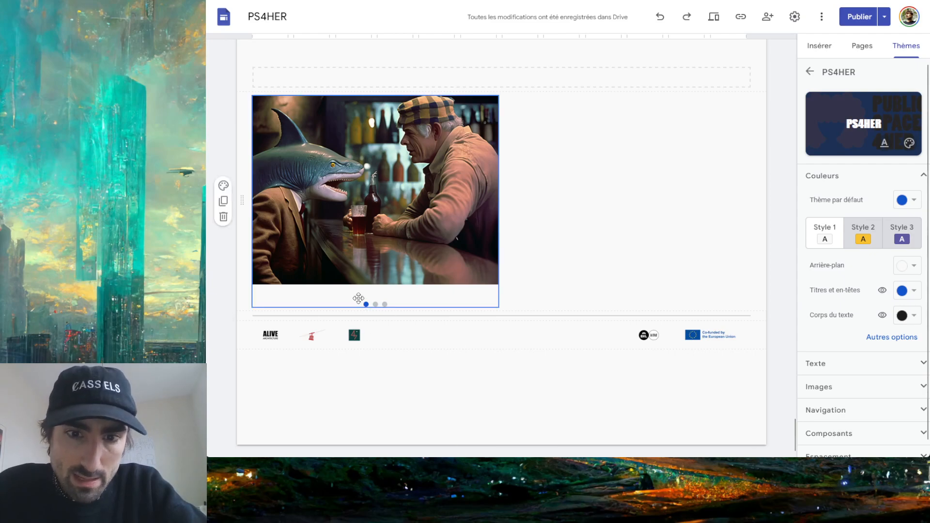
Delete the three-image carousel above the footer logos of the Brussels page
left_click(441, 277)
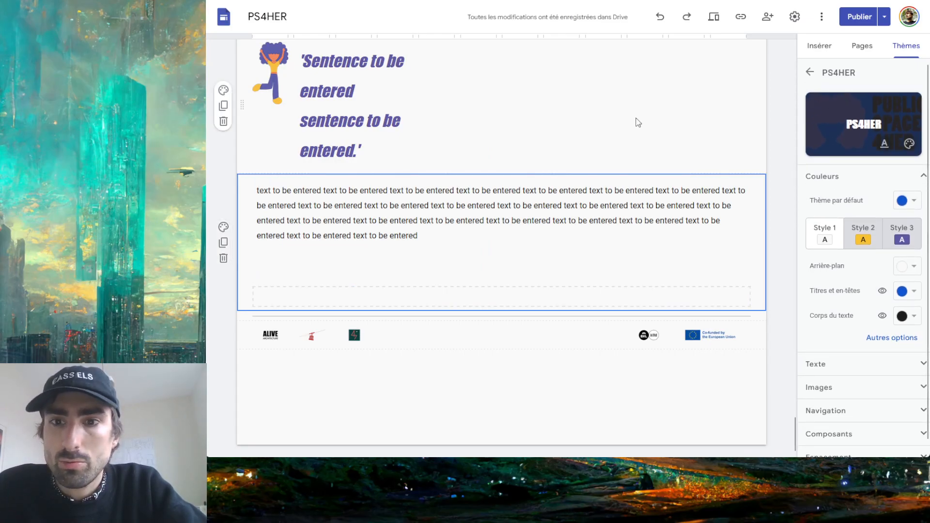
scroll(635, 119, "down", 12)
scroll(636, 117, "up", 8)
scroll(636, 117, "up", 10)
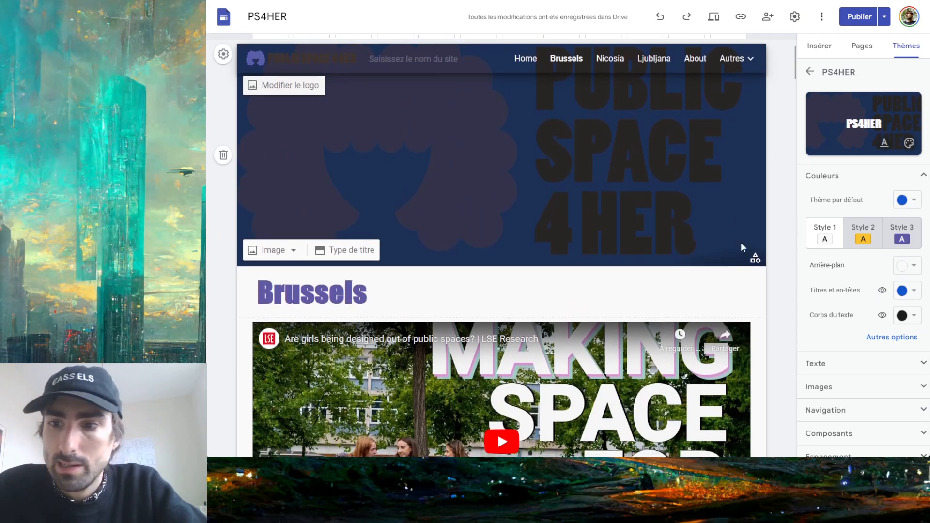
Try light blue as the theme's default colour on the page header, and set it back to purple #6159a3
left_click(907, 200)
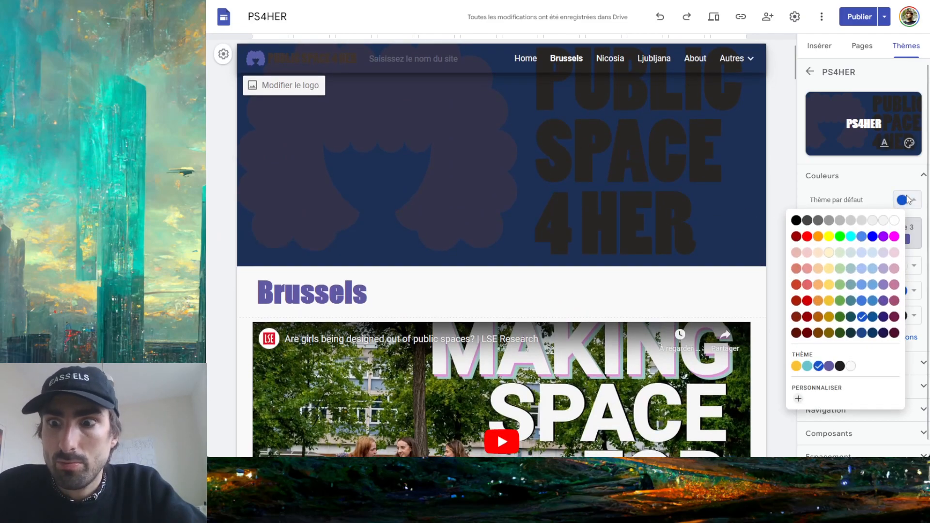
left_click(865, 253)
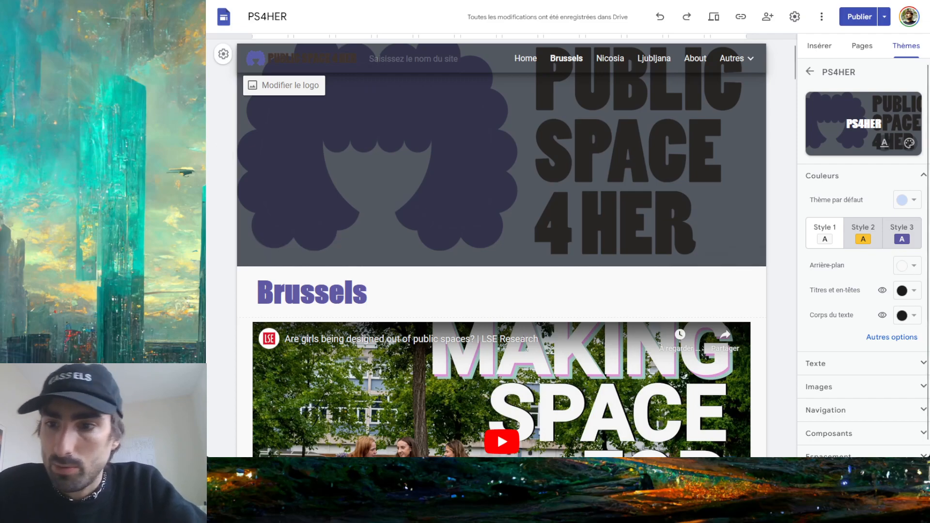
left_click(914, 201)
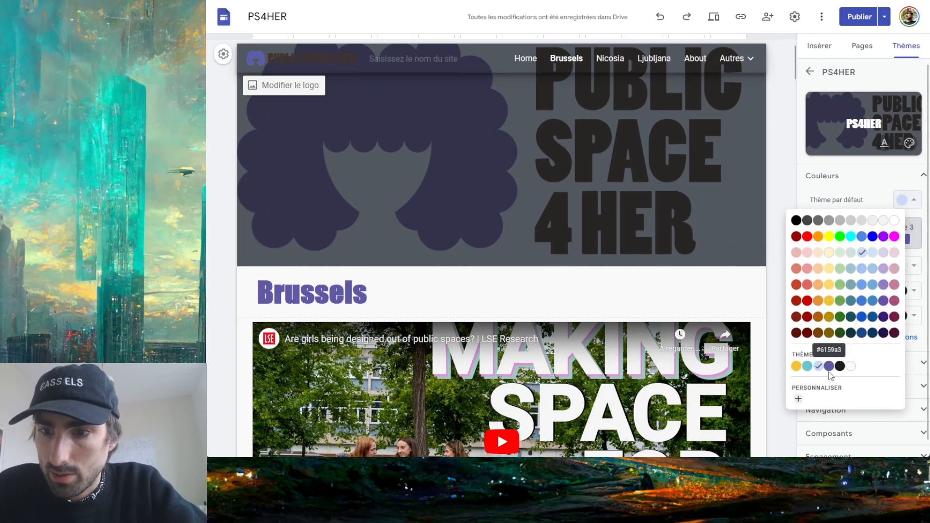
left_click(829, 367)
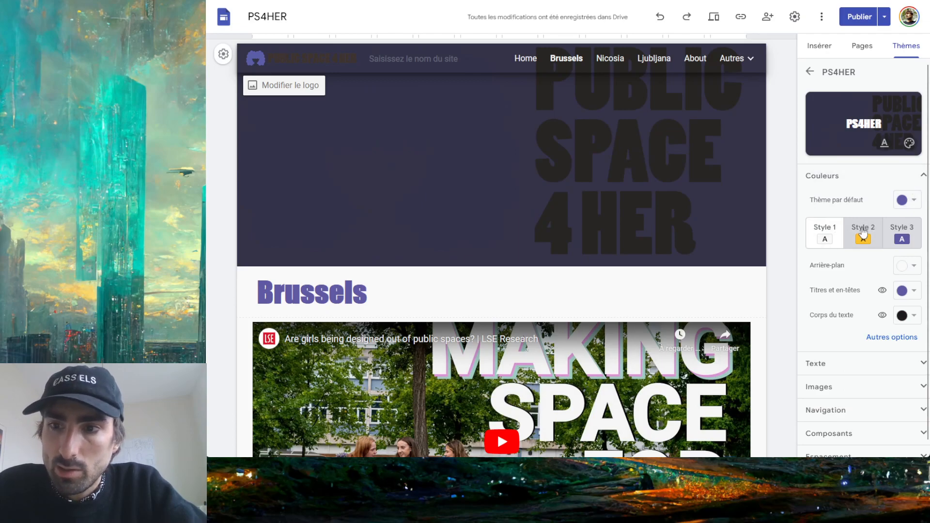
Compare the background, heading and body text colours of the theme's Style 1, Style 2 and Style 3
left_click(863, 232)
left_click(904, 231)
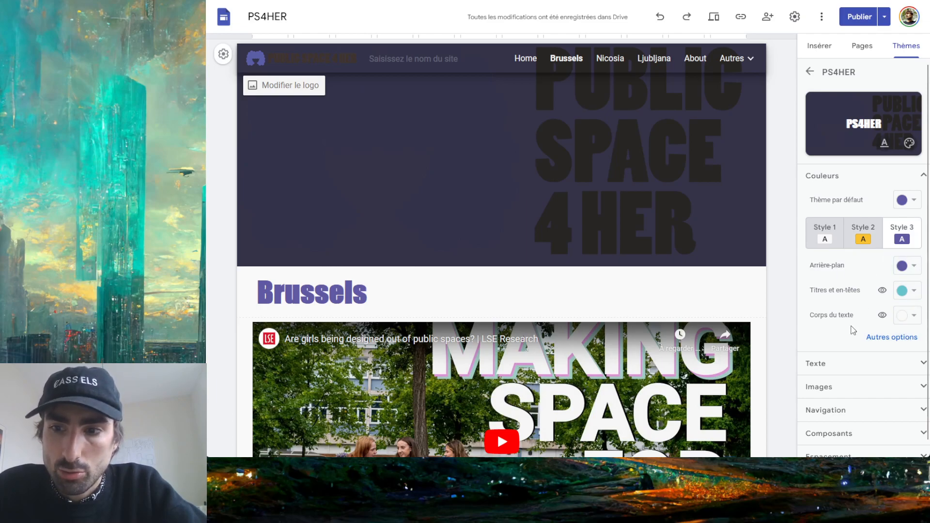
left_click(832, 234)
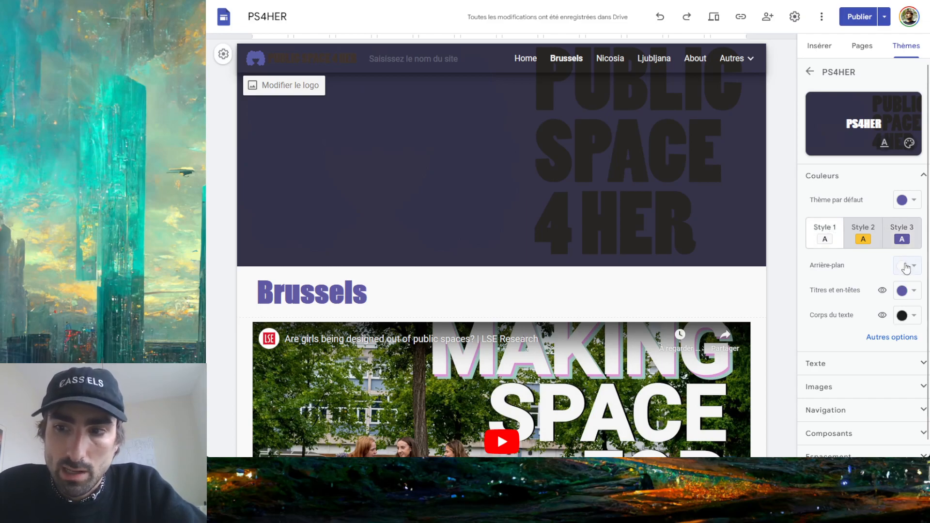
left_click(867, 232)
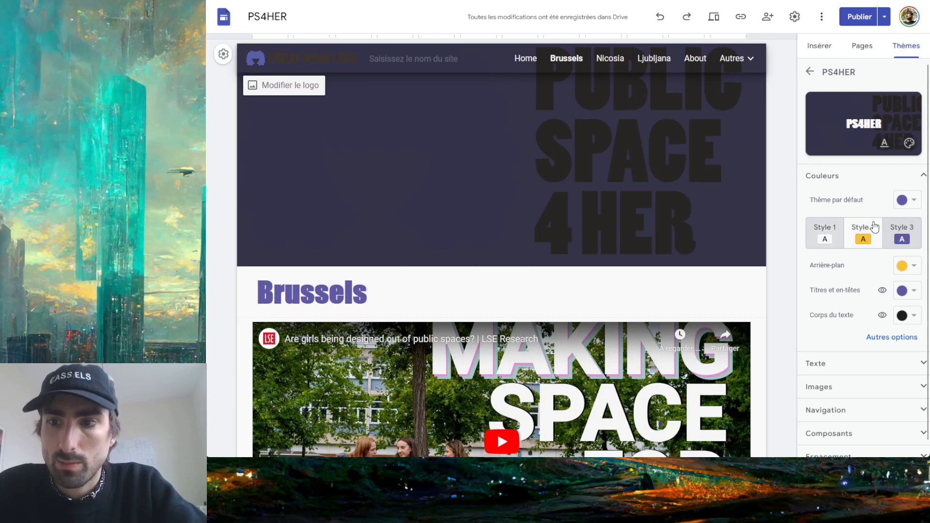
Insert an empty placeholder (Espace réservé) above the footer logos of the Brussels page
scroll(420, 220, "down", 15)
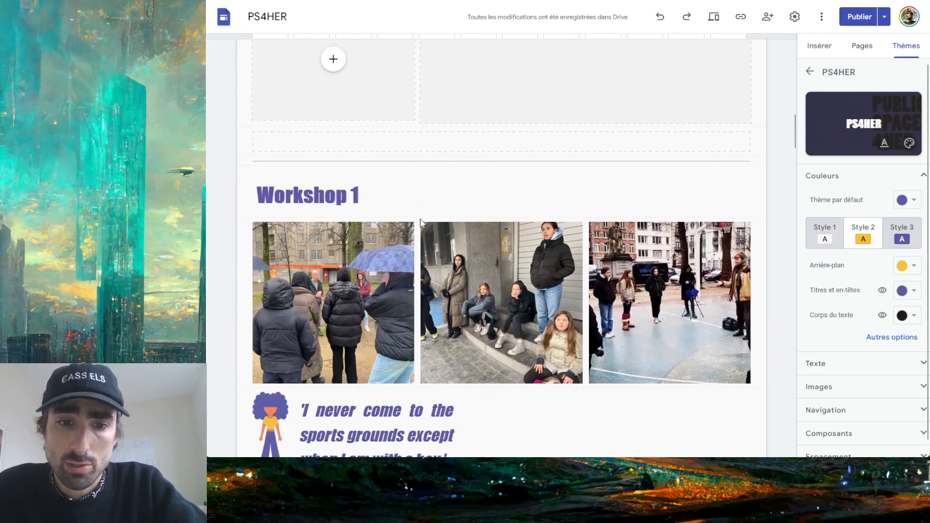
scroll(420, 221, "down", 15)
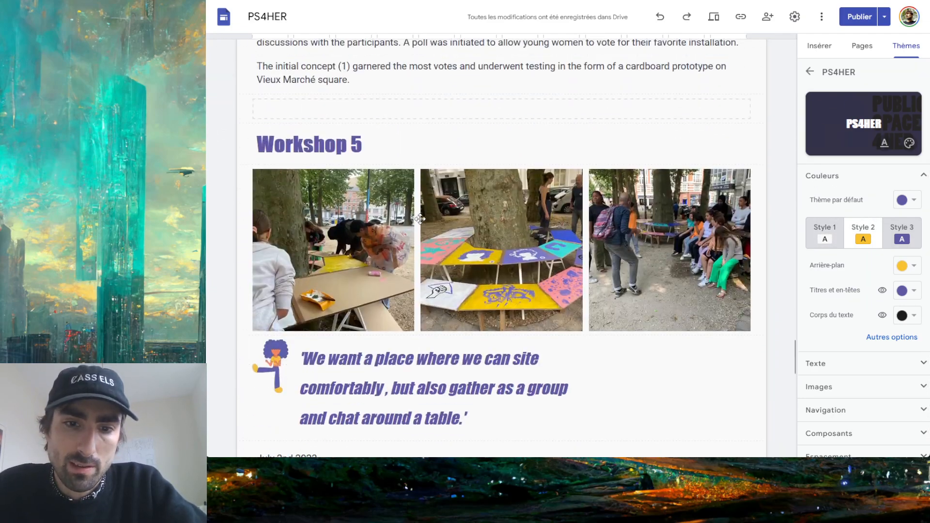
scroll(422, 220, "down", 10)
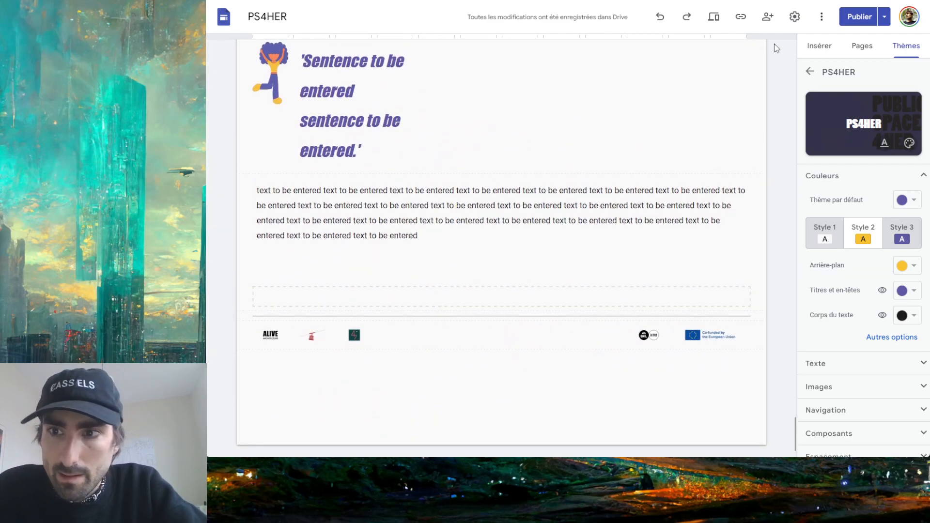
left_click(821, 47)
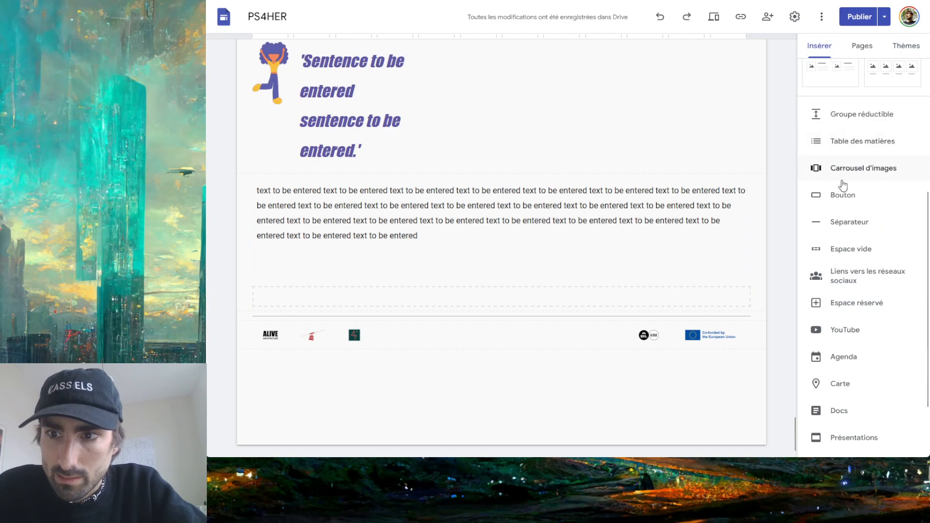
left_click(851, 305)
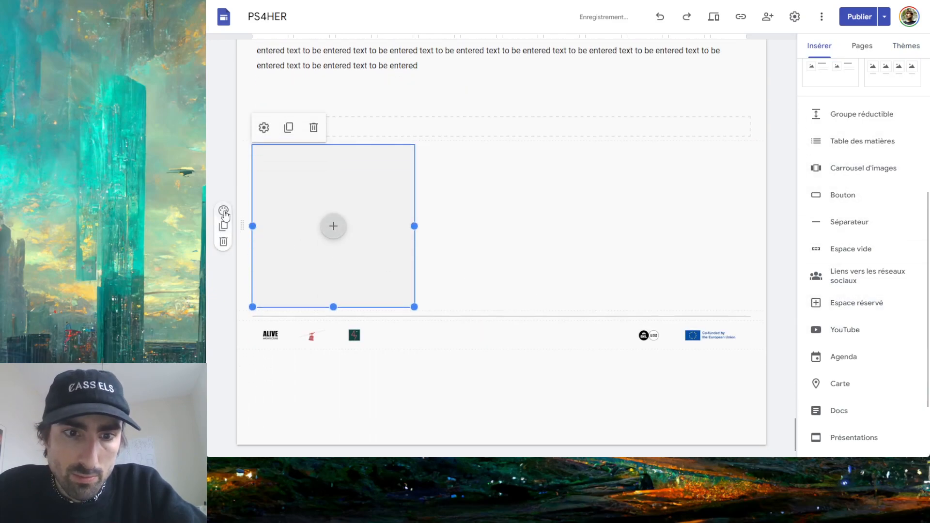
Try the Style 1 and yellow Style 2 section colours on the placeholder's section
left_click(223, 212)
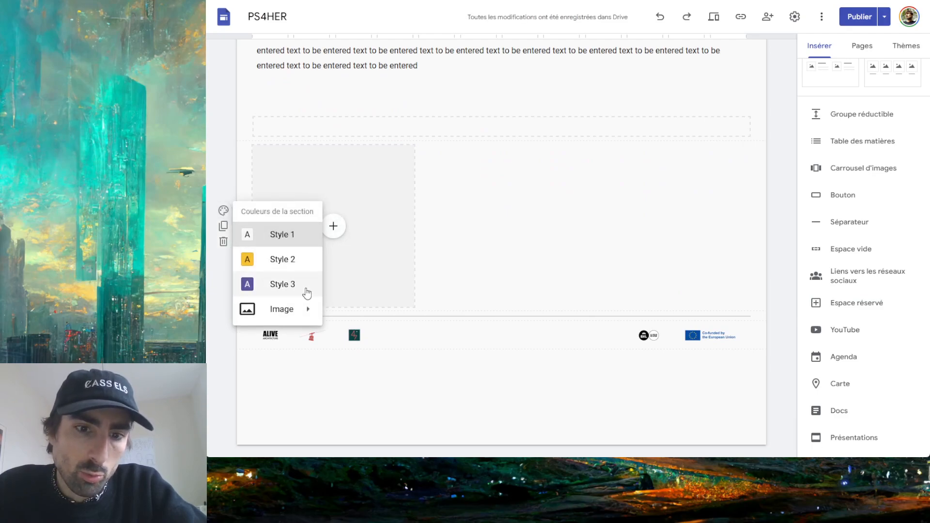
left_click(295, 235)
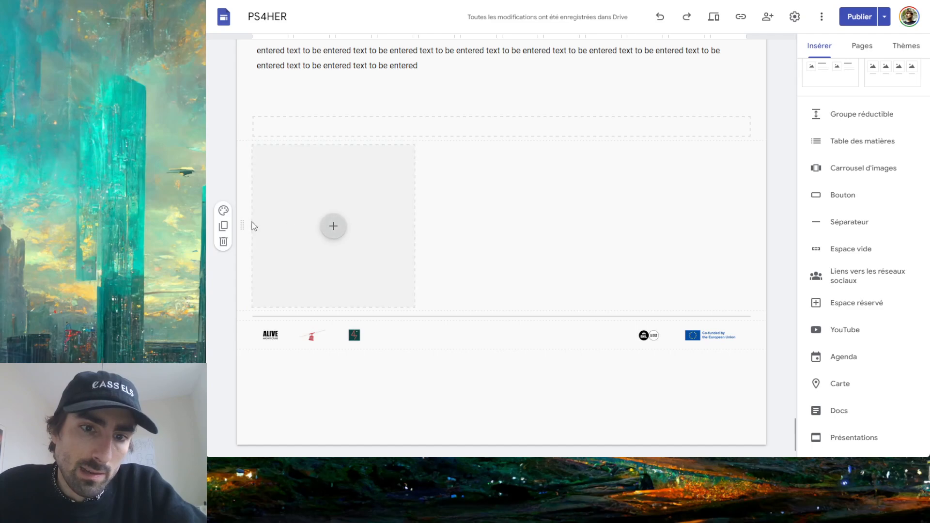
left_click(226, 214)
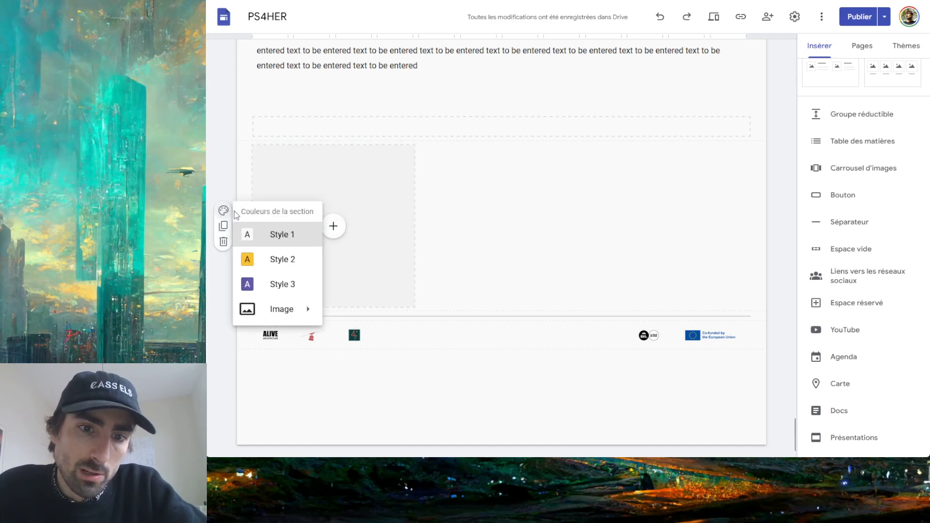
left_click(290, 263)
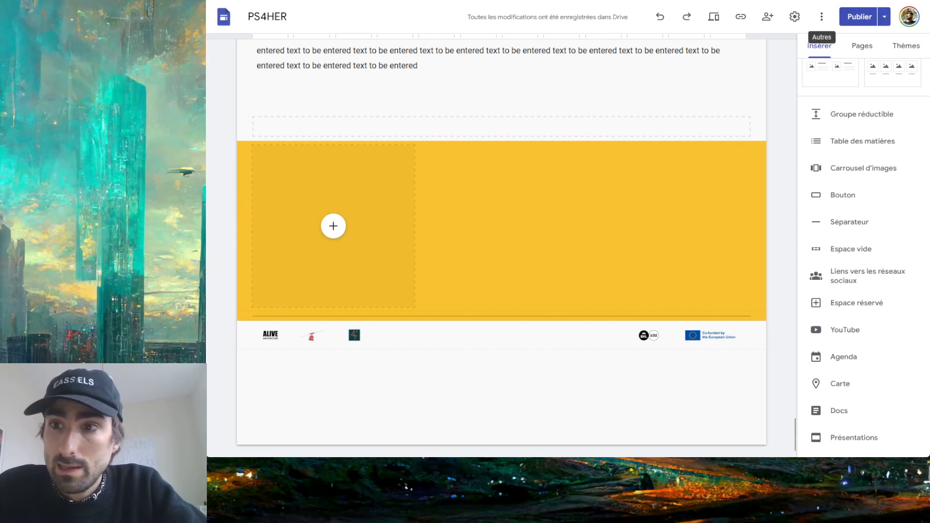
Show the PS4HER theme colours and apply the purple Style 3 to the placeholder's section
left_click(906, 47)
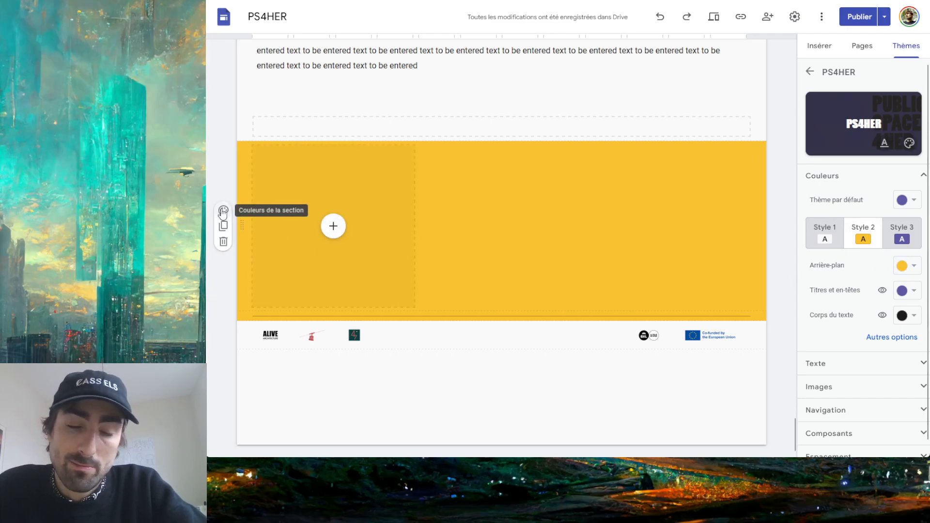
left_click(223, 211)
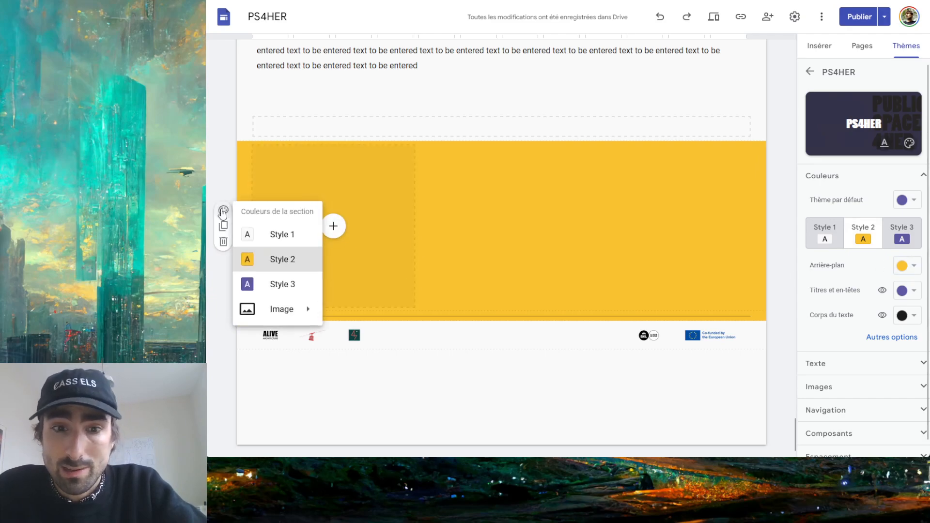
left_click(286, 284)
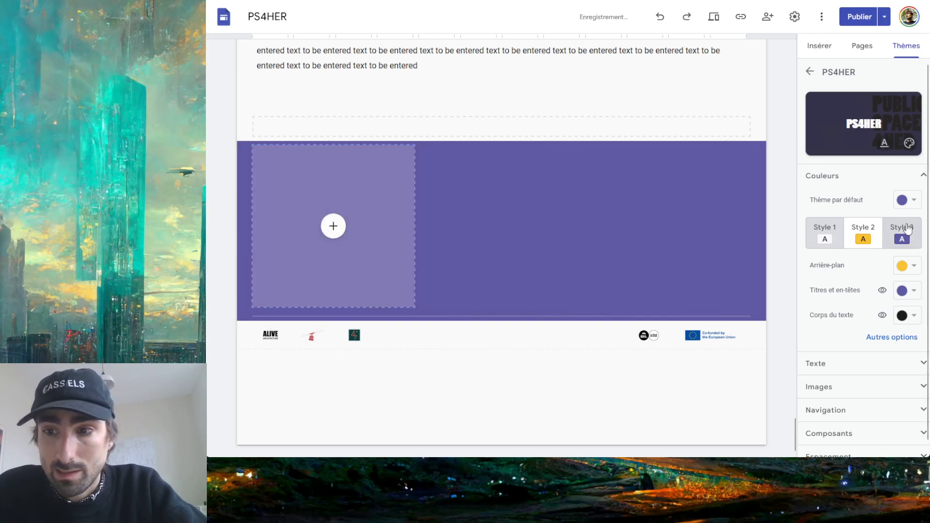
Set the theme's Style 3 background to light red and check it in the placeholder section's colour choices
left_click(908, 232)
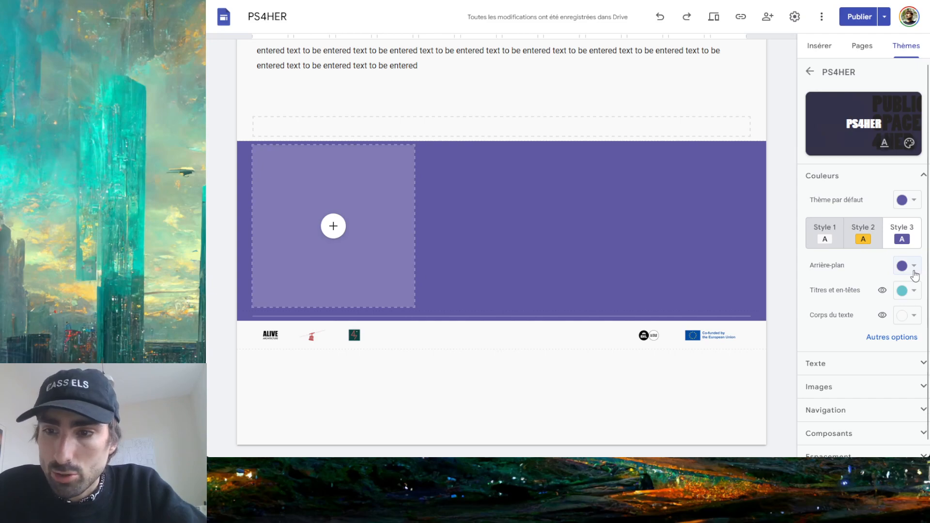
left_click(914, 266)
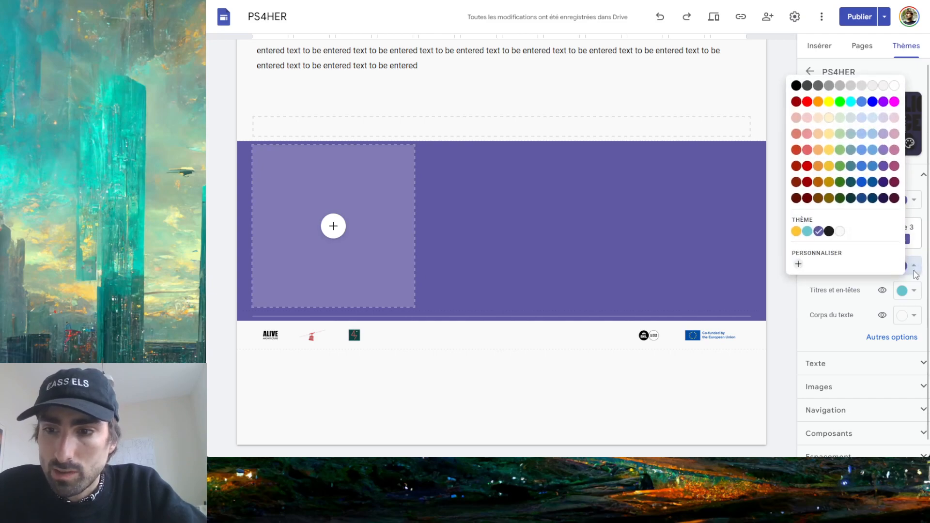
left_click(807, 149)
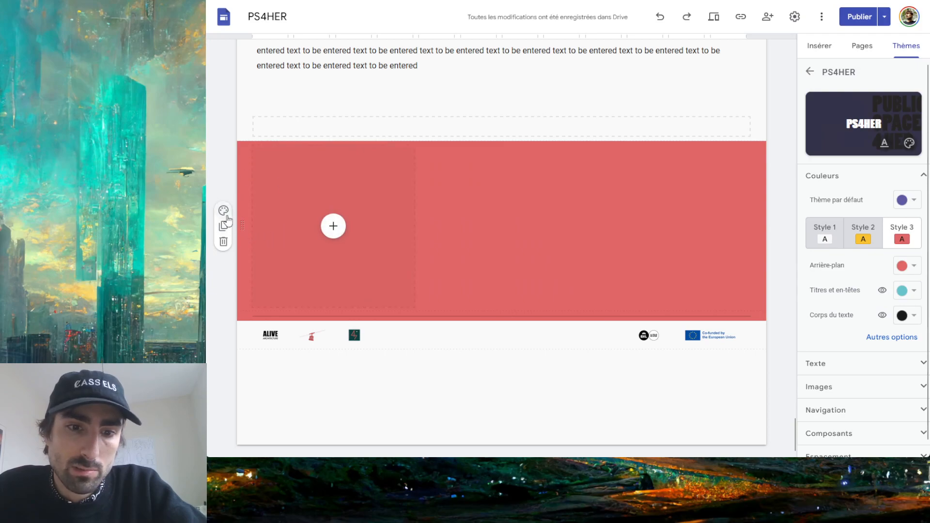
left_click(224, 211)
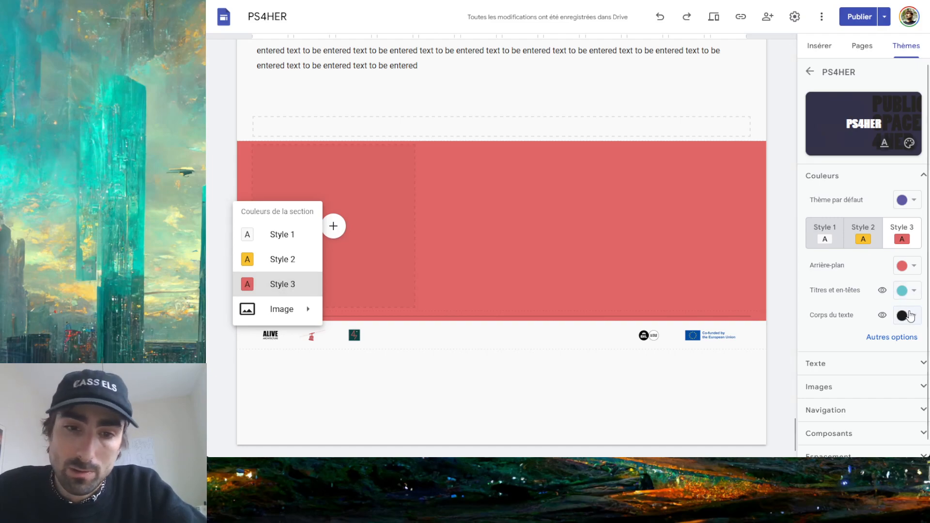
left_click(402, 246)
Insert a text box and move it into the red section beside the placeholder
left_click(819, 45)
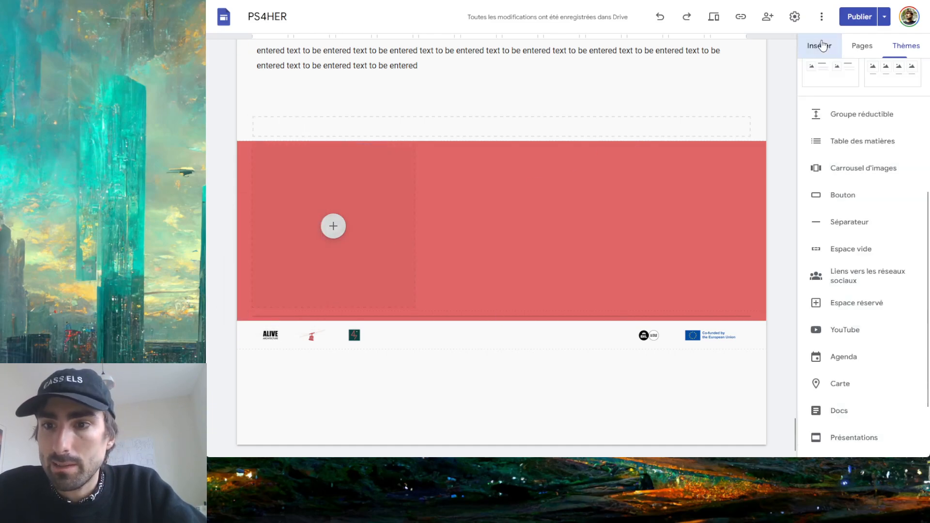
scroll(843, 240, "up", 5)
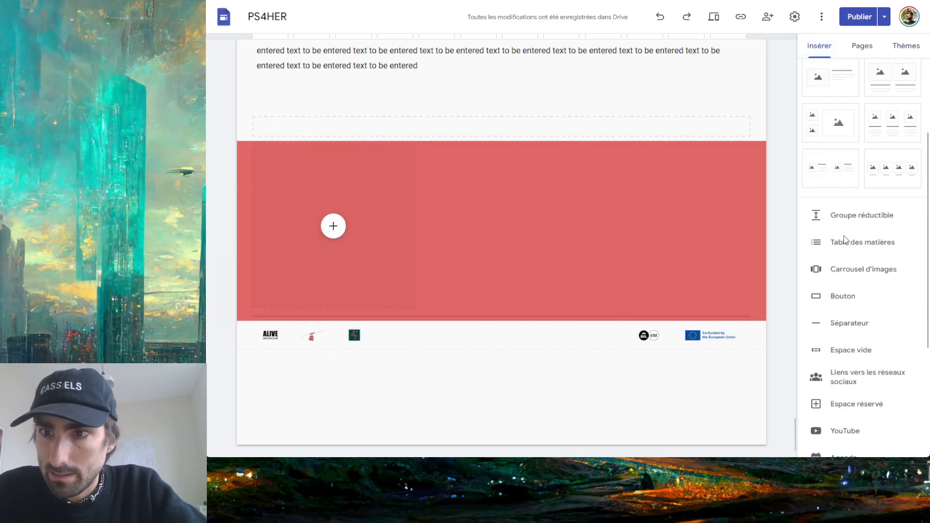
left_click(840, 88)
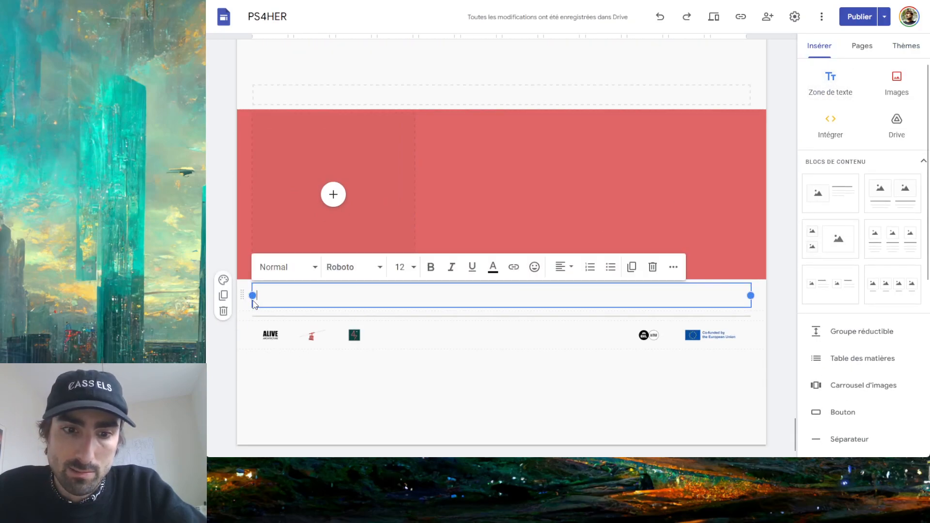
left_click_drag(251, 297, 337, 296)
left_click_drag(464, 205, 477, 185)
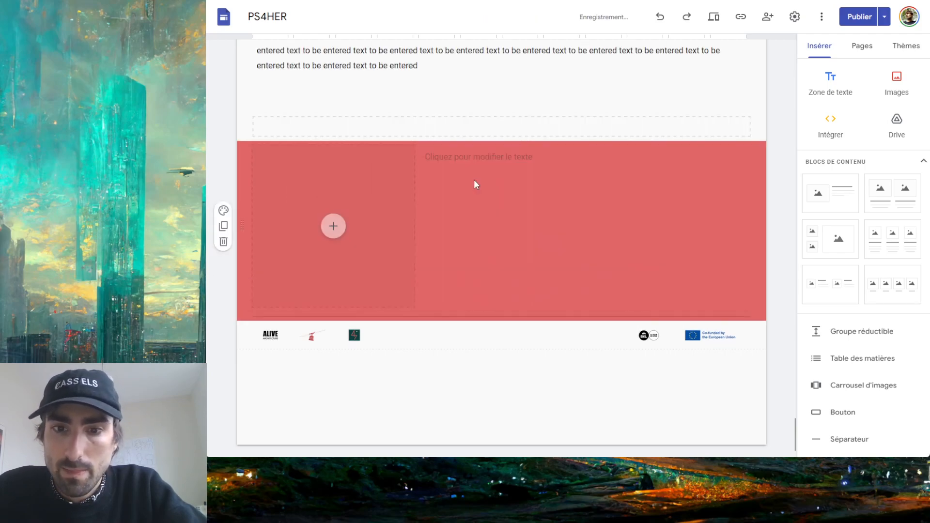
Enter "test test test" in the new text box, followed by two new lines
left_click(477, 154)
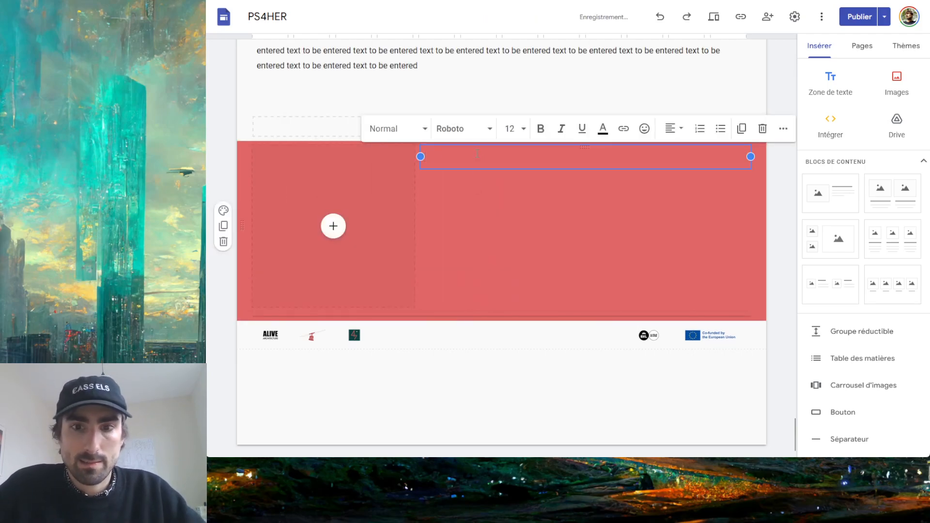
key("Return")
key("Return")
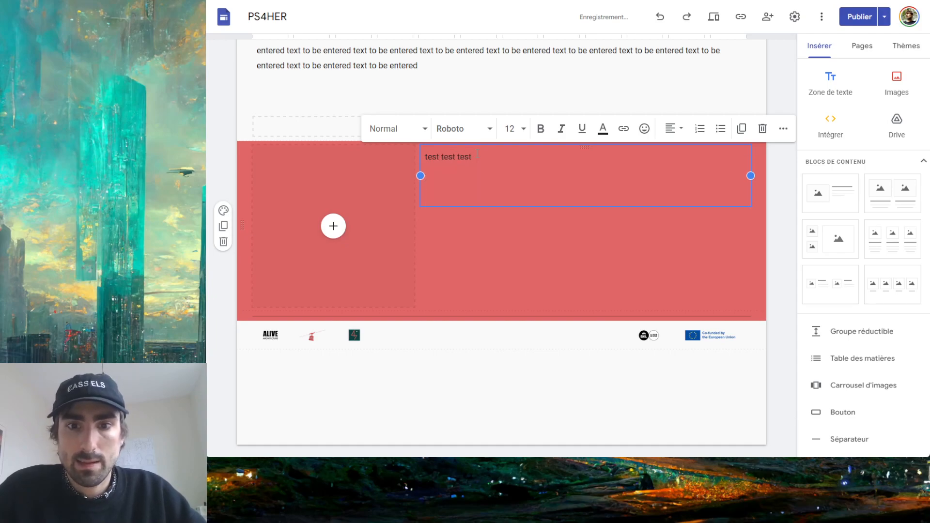
Enter "Titre cool" under the test line, apply the larger Titre style to it, and check the style choices for "test test test"
type("Titres")
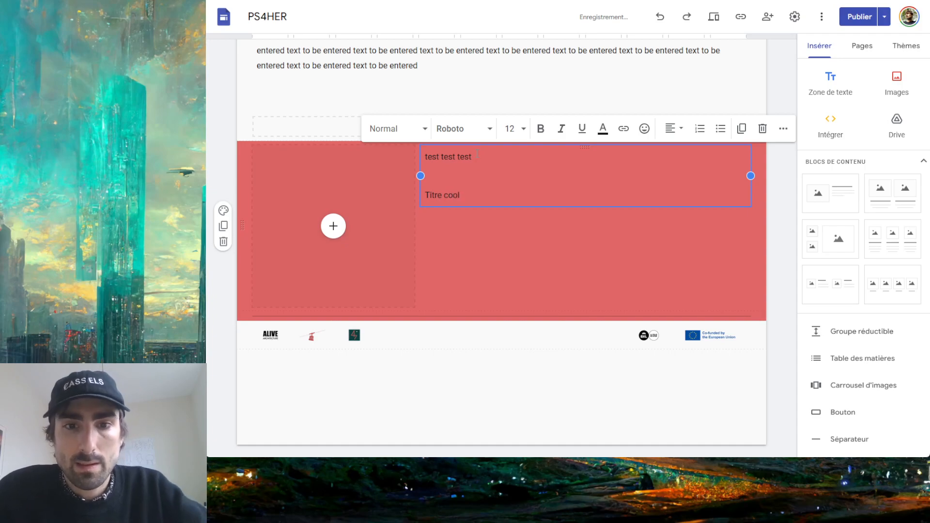
left_click_drag(460, 196, 397, 185)
left_click(418, 130)
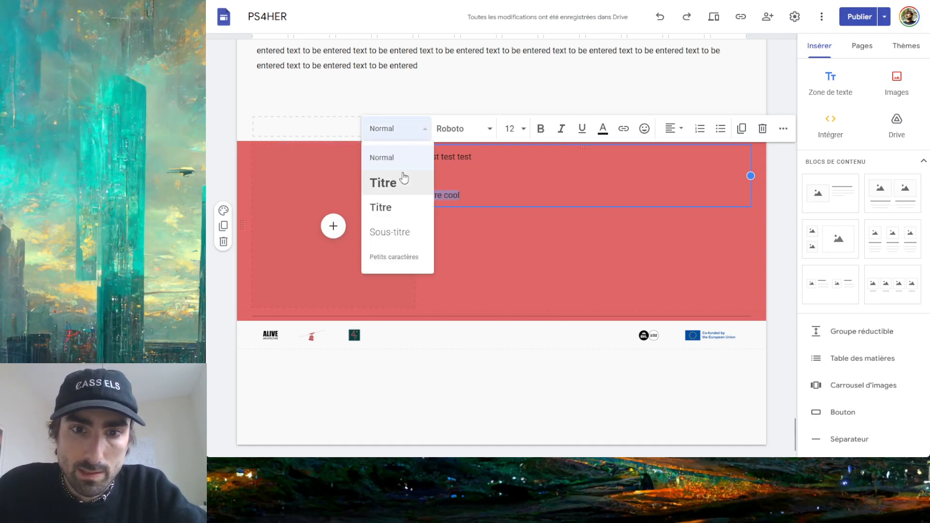
left_click(395, 187)
left_click_drag(479, 157, 409, 150)
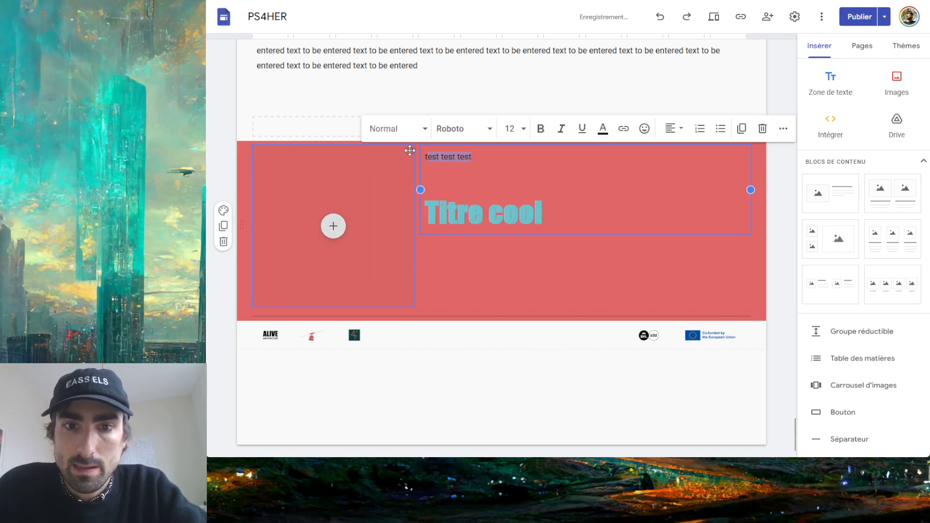
left_click(409, 132)
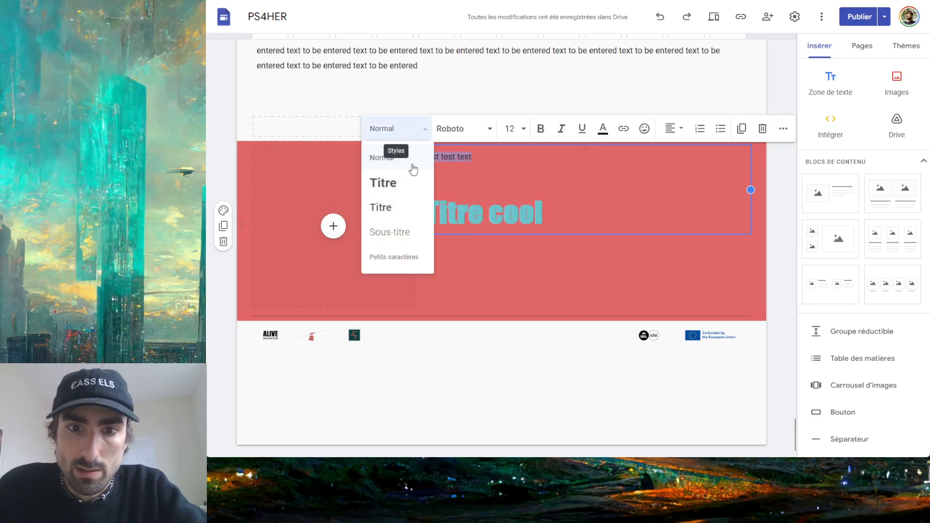
left_click(542, 212)
Move the "Titre cool" heading above the "test test test" line in the text box
left_click_drag(559, 208, 439, 213)
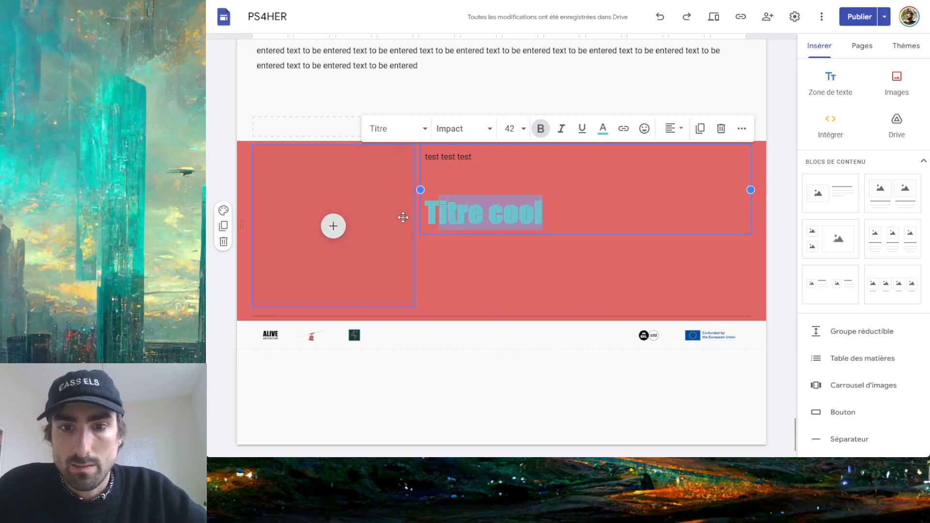
left_click(440, 215)
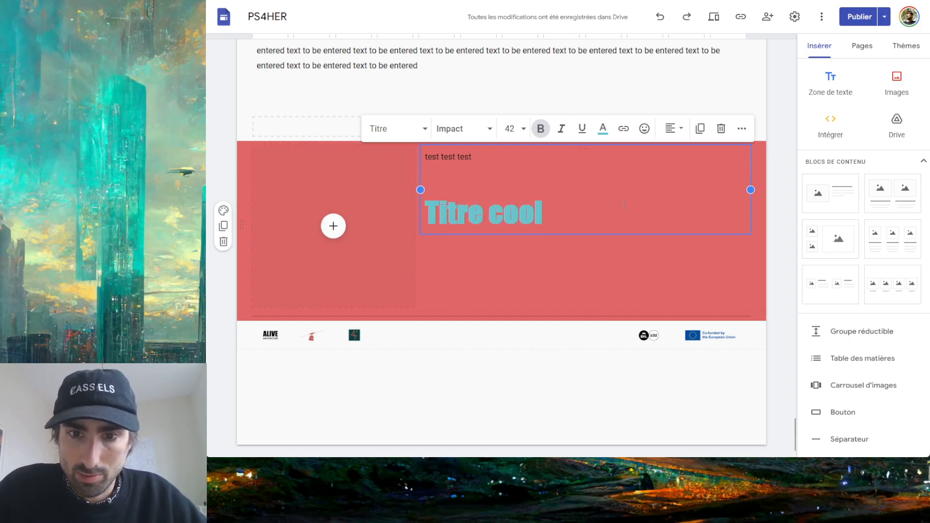
triple_click(507, 216)
key("BackSpace")
key("BackSpace")
key("BackSpace")
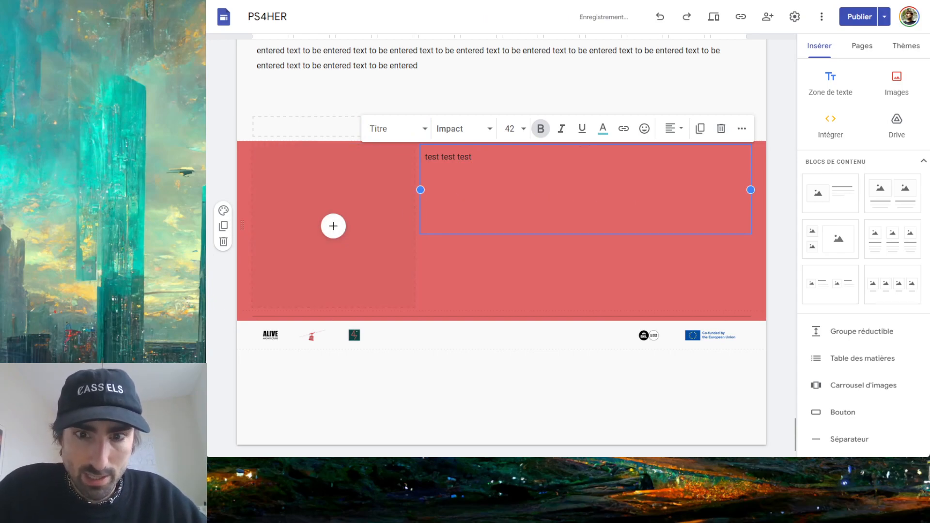
key("ctrl+z")
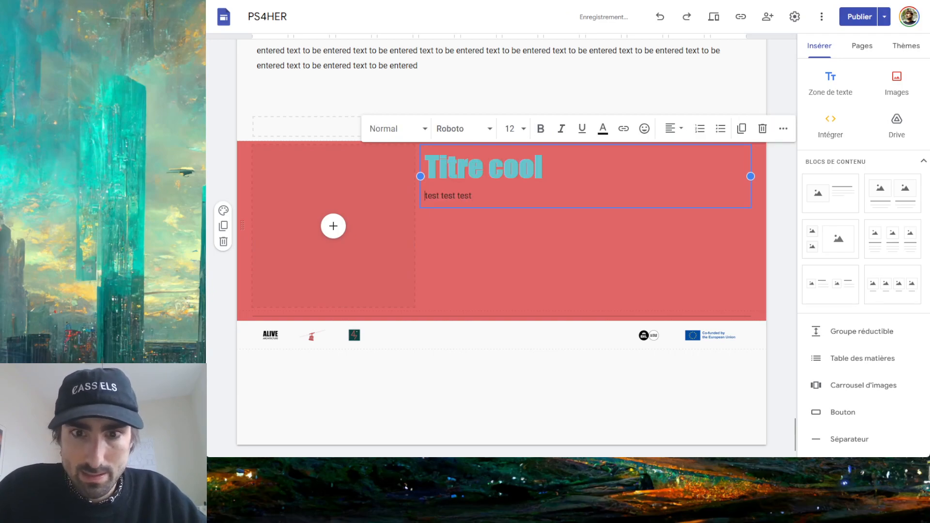
left_click(775, 285)
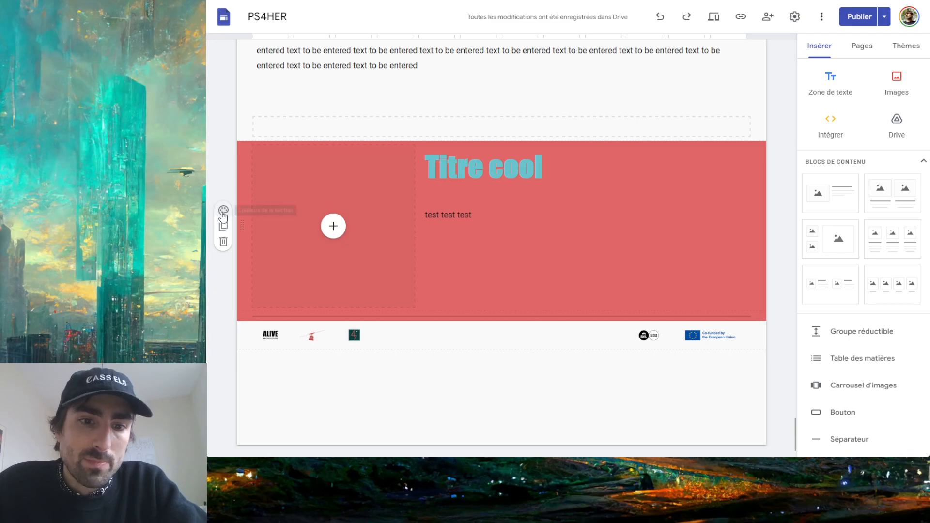
Check the section's colour style and look at the theme's Style 3 colour choices for titles and headers
left_click(223, 213)
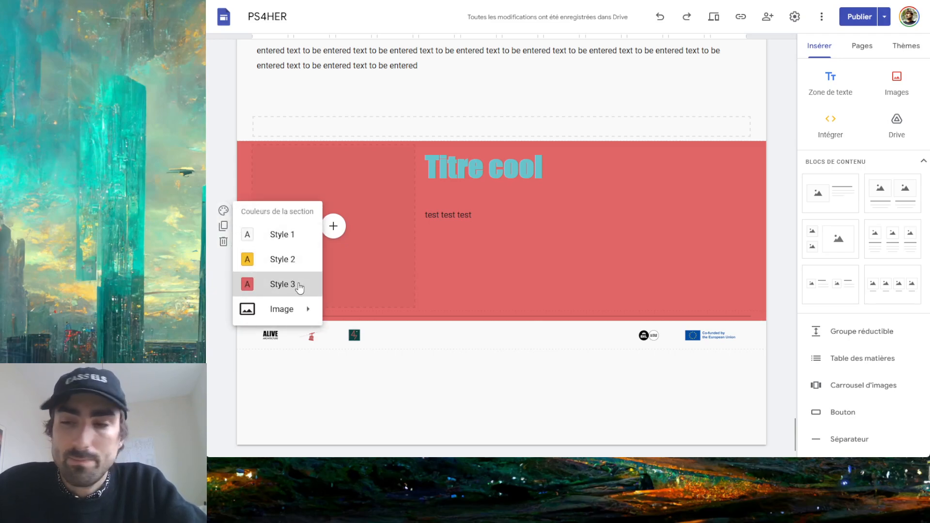
left_click(910, 46)
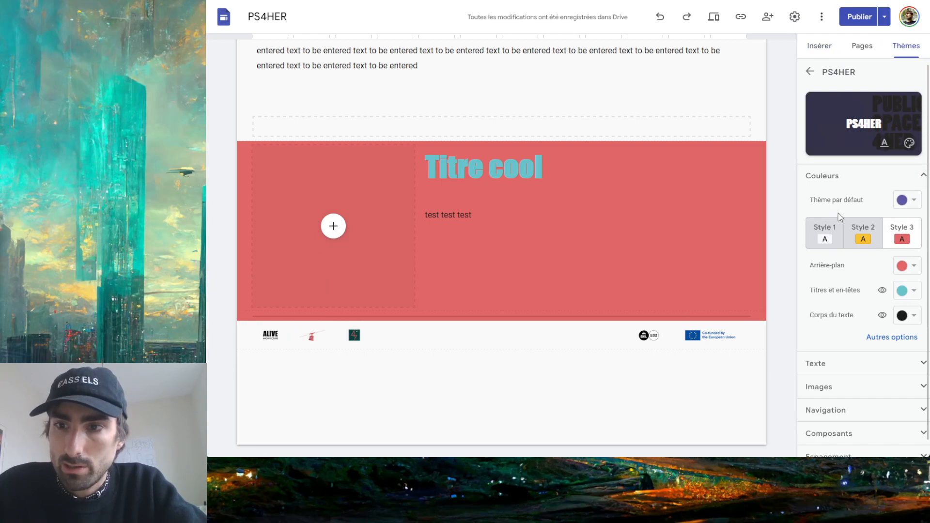
left_click(914, 293)
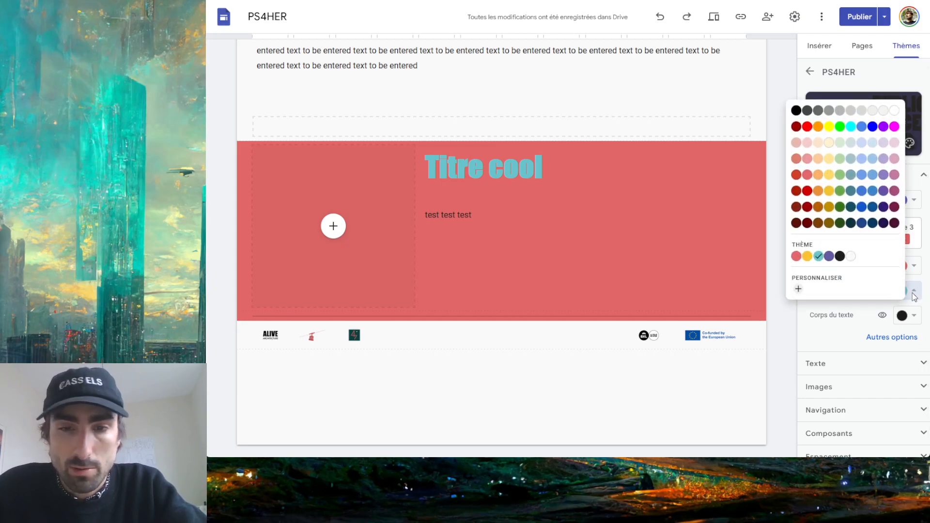
left_click(835, 316)
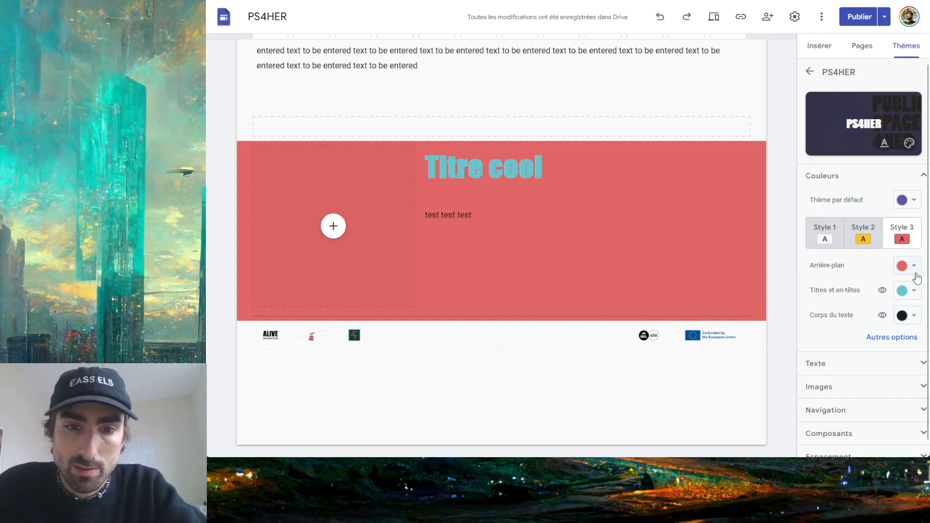
Set the theme's Style 3 colours to a light grey background, red titles and headers, and purple body text
left_click(915, 270)
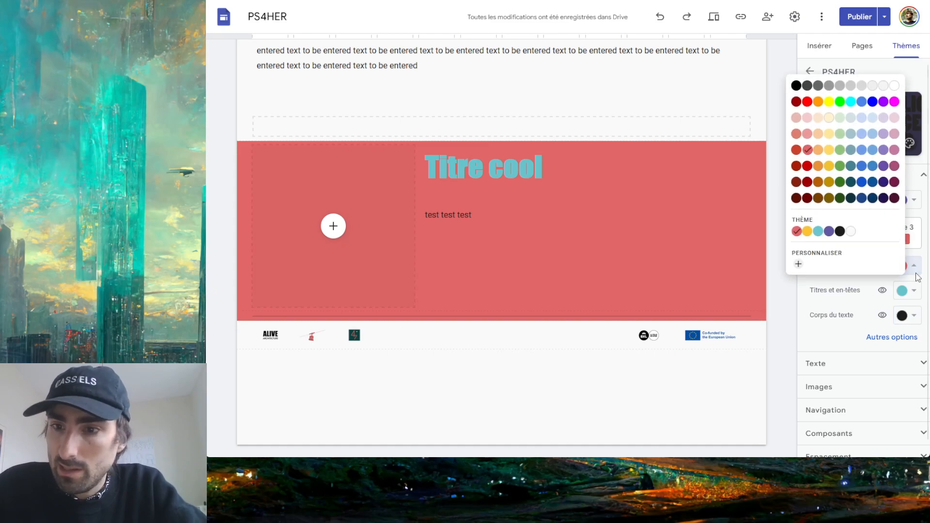
left_click(851, 87)
left_click(913, 292)
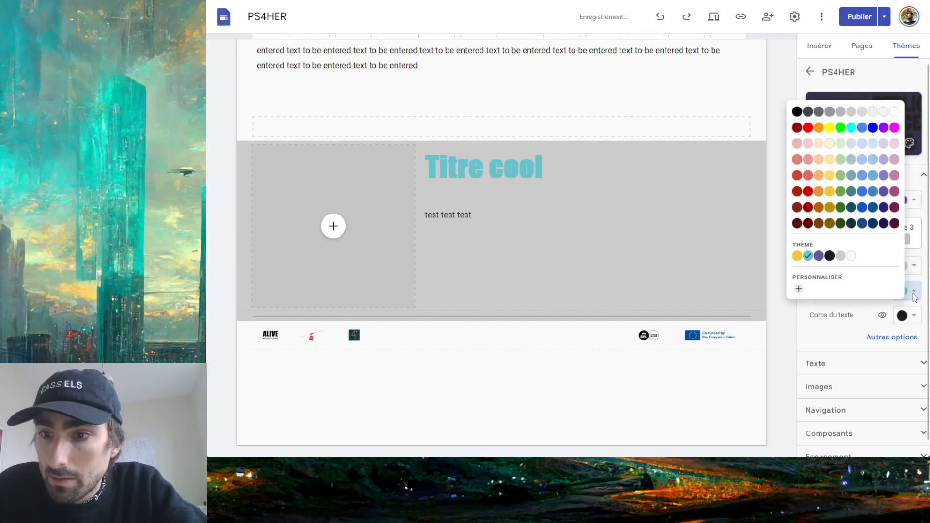
left_click(807, 127)
left_click(914, 315)
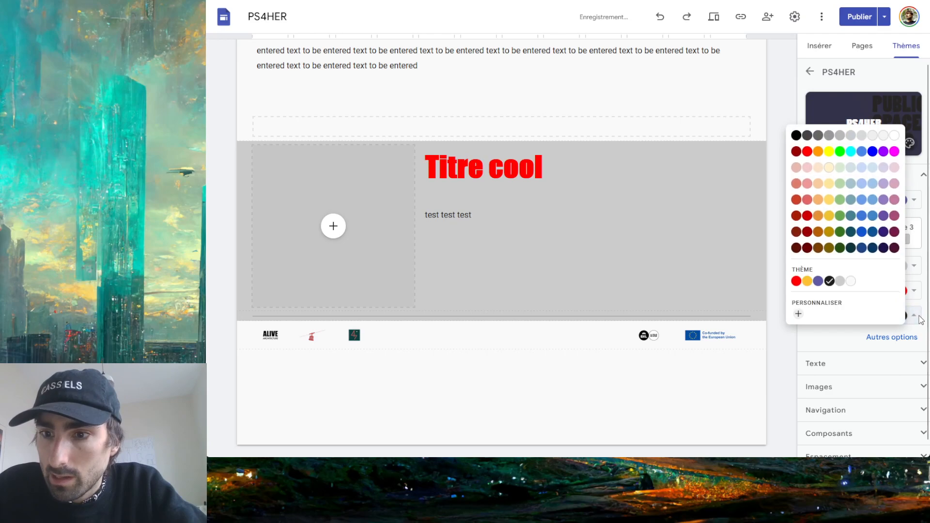
left_click(819, 281)
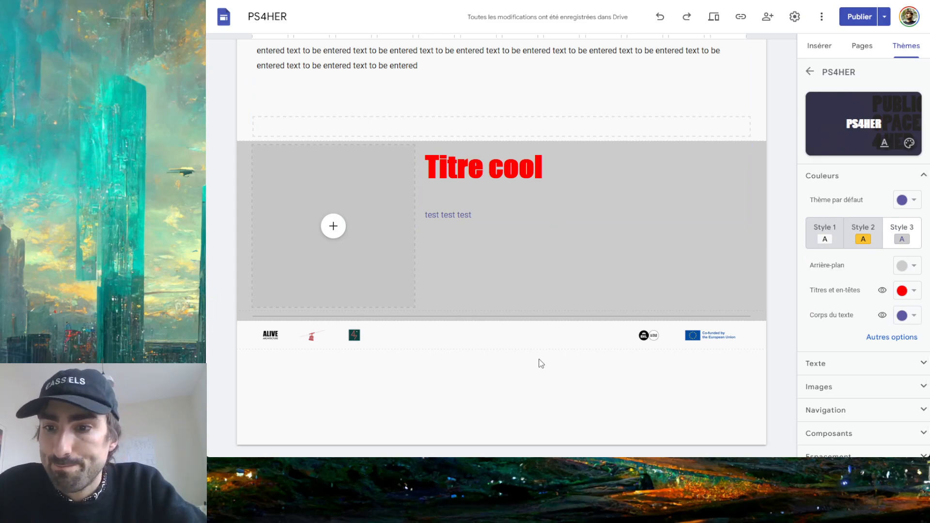
Show the additional colour options for each title and body text level of theme Style 1
left_click(819, 235)
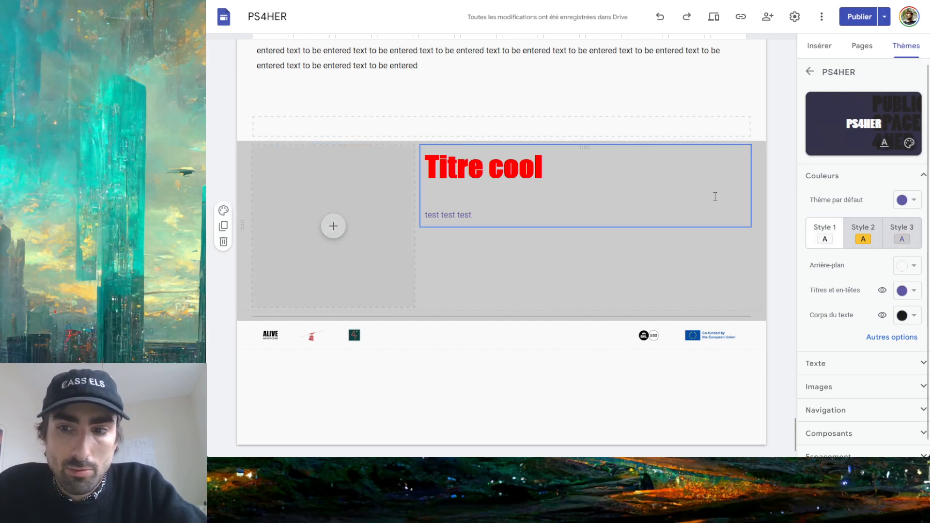
left_click(895, 338)
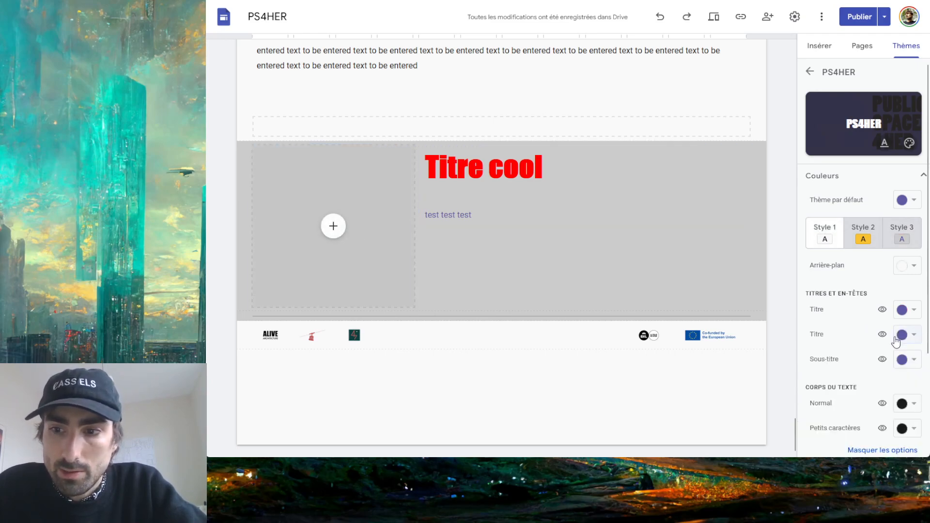
scroll(830, 337, "down", 2)
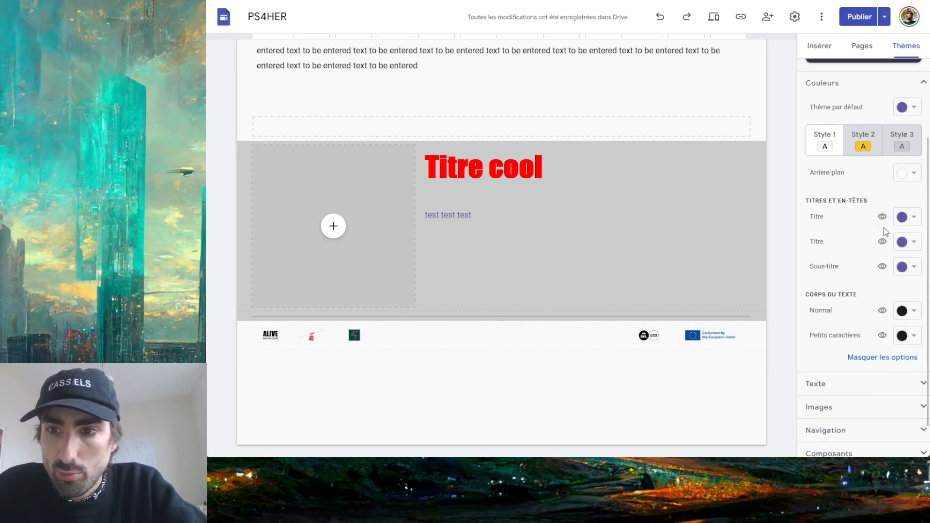
Add a "sous titre" line directly beneath the "Titre cool" heading
double_click(526, 173)
left_click(560, 175)
key("Return")
type("sous titre")
Try to apply the Sous-titre text style to the new "sous titre" line
left_click_drag(476, 195, 395, 189)
key("Up")
left_click(463, 200)
triple_click(463, 199)
left_click(435, 167)
left_click(402, 124)
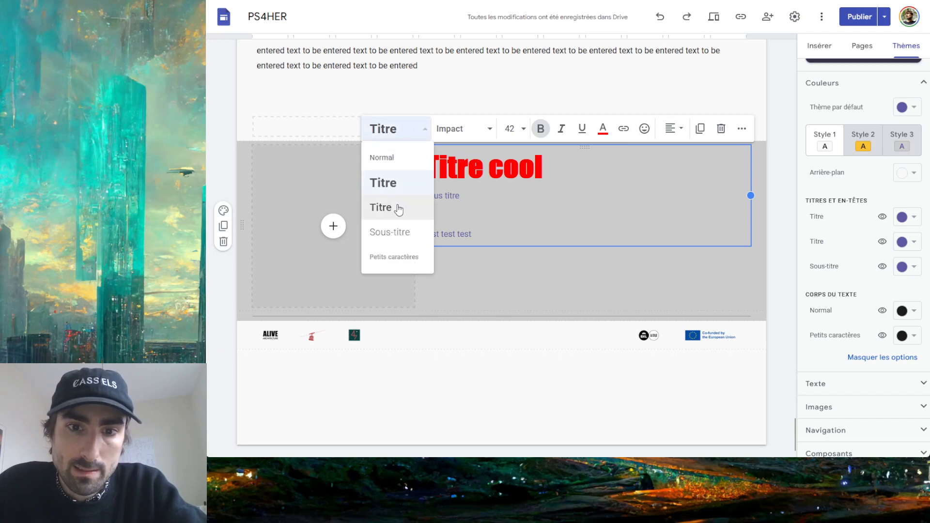
left_click(389, 232)
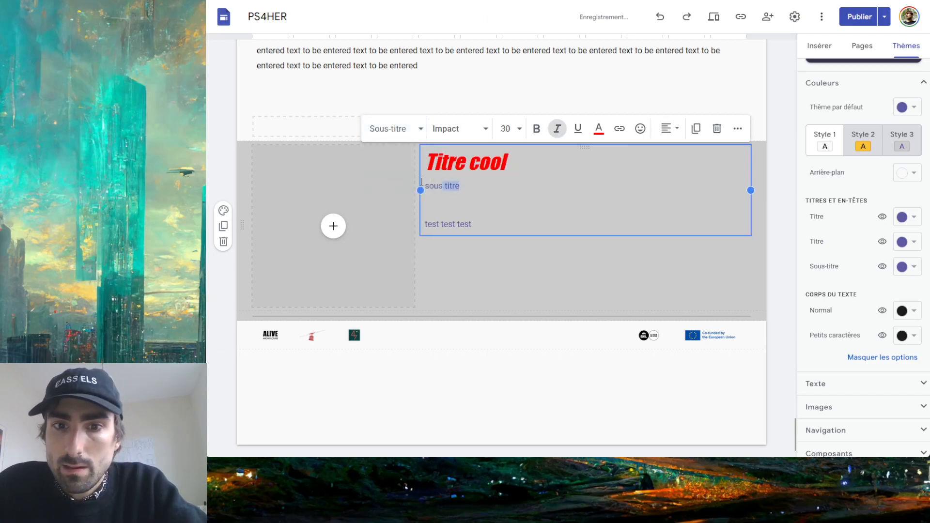
Apply the Sous-titre text style to the whole "sous titre" line
left_click_drag(430, 183, 413, 181)
triple_click(452, 186)
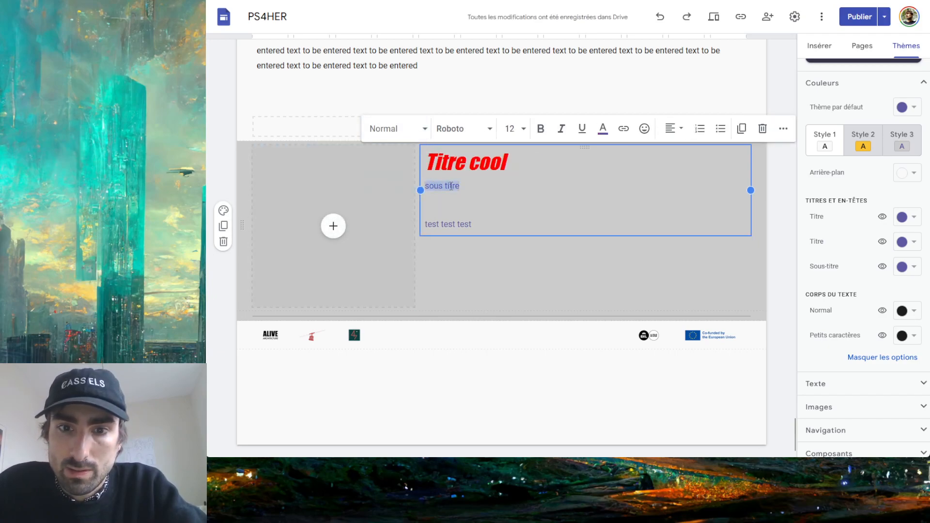
left_click(411, 135)
left_click(408, 231)
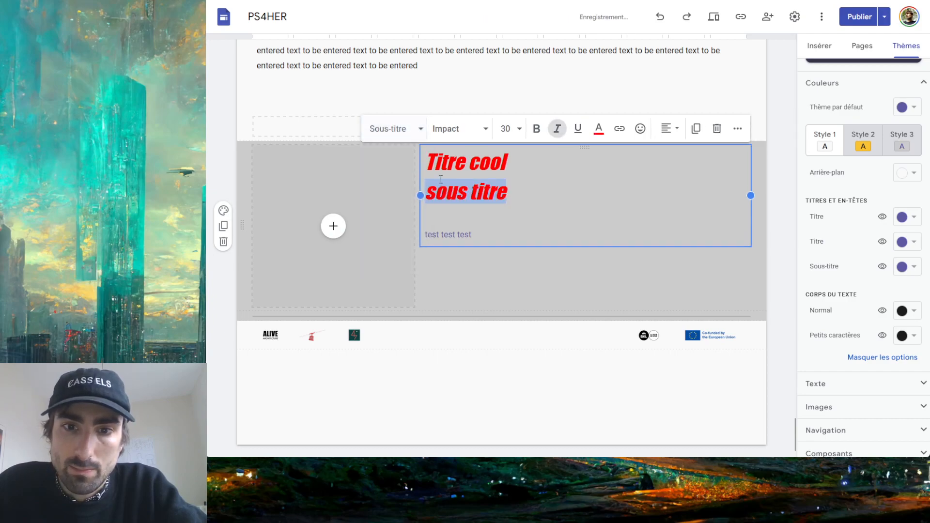
Restore the larger Titre text style on the "Titre cool" heading
triple_click(448, 167)
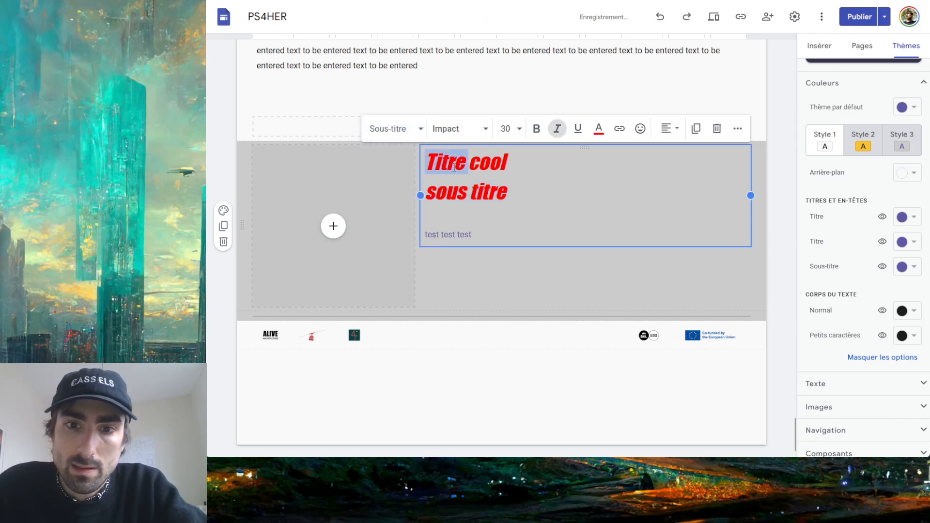
left_click(409, 130)
left_click(385, 185)
left_click(483, 209)
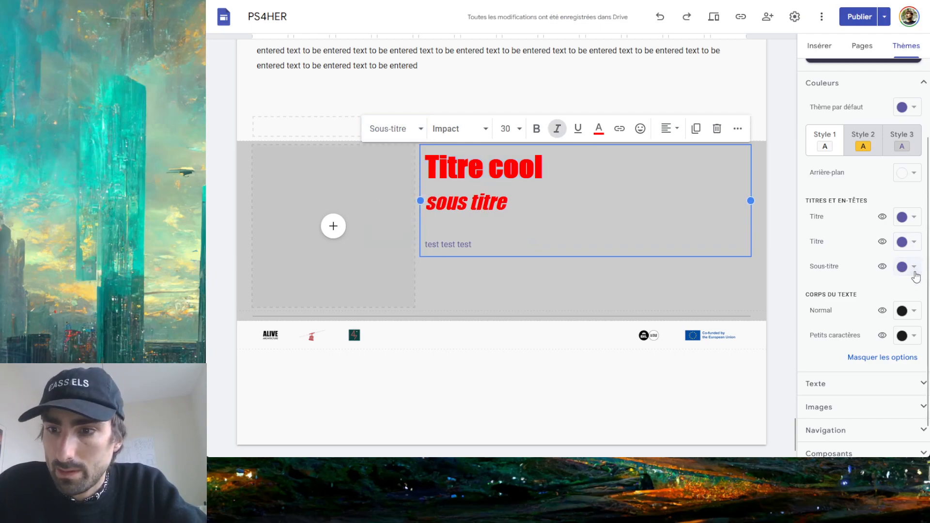
Set the theme's Style 1 subtitle colour to light green and reapply Style 3 to the grey section
left_click(915, 268)
left_click(840, 139)
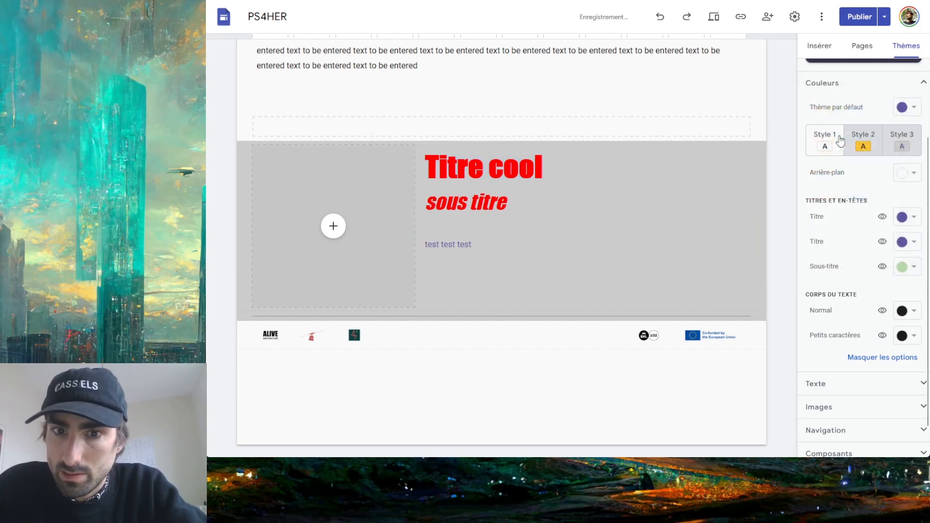
left_click(223, 210)
left_click(286, 283)
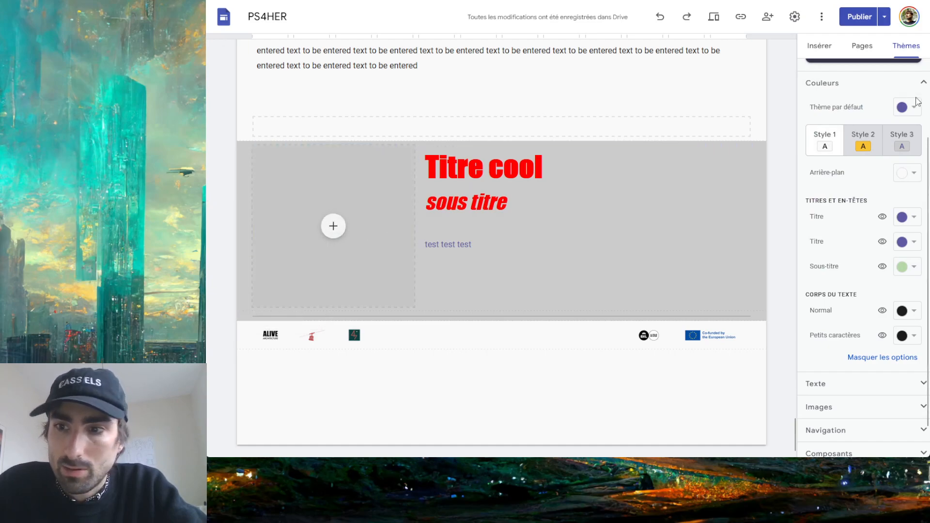
Set the subtitle colour of theme Style 3 to light yellow
left_click(900, 141)
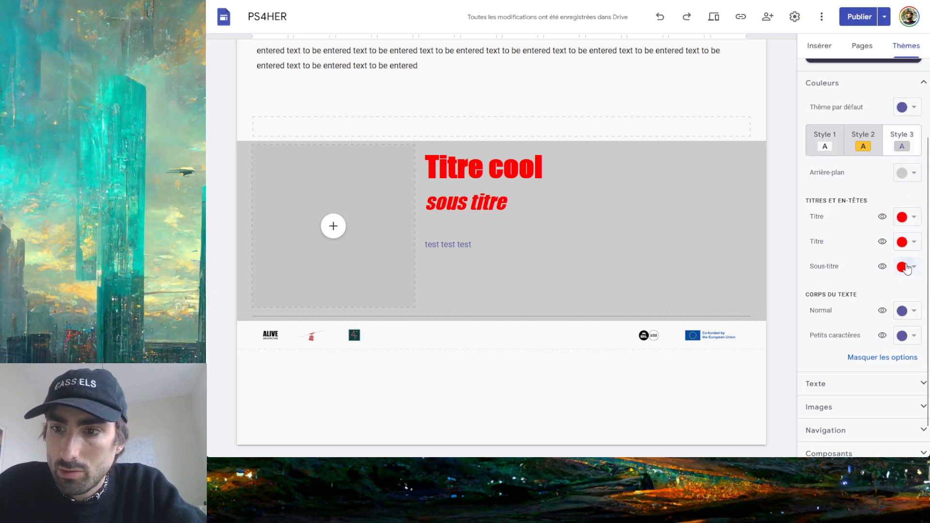
left_click(907, 267)
left_click(829, 152)
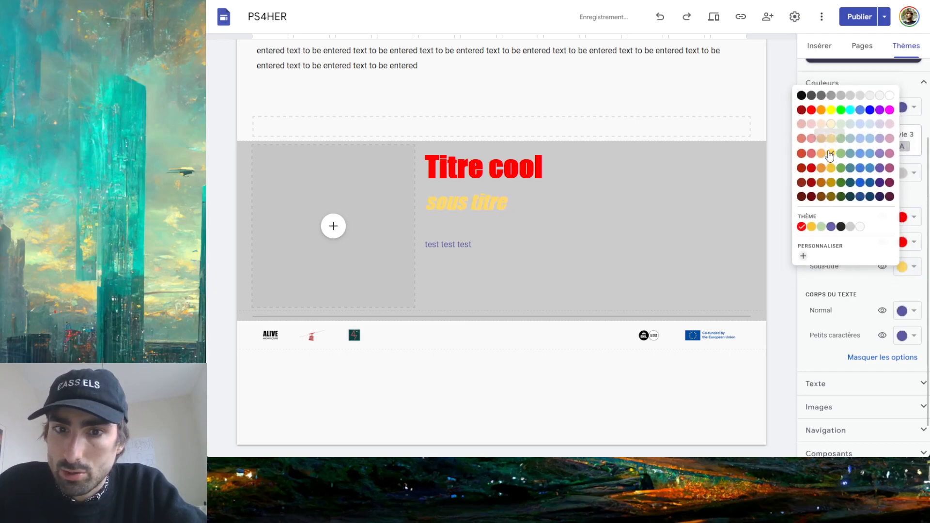
Add an "autre test" line below "test test test" and apply the Petits caractères text style to it
left_click(484, 243)
key("Return")
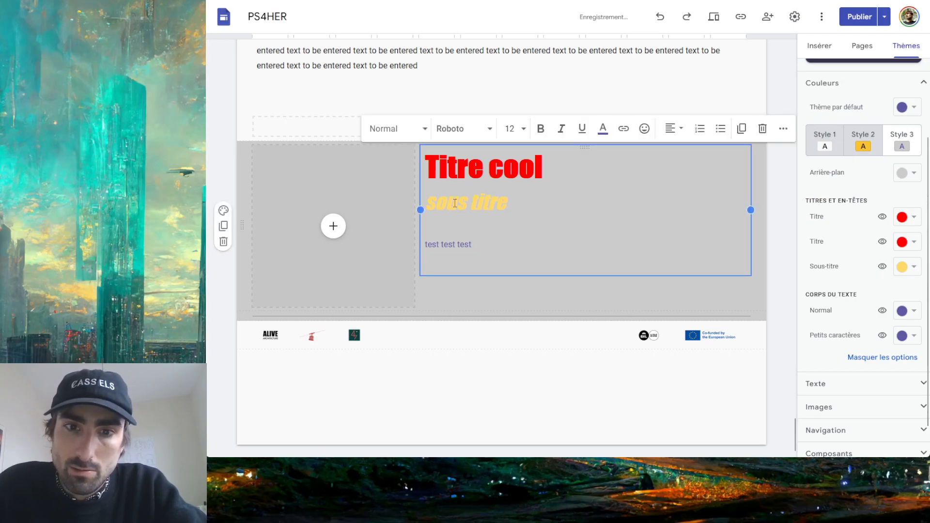
type("autre test")
left_click_drag(463, 265, 430, 264)
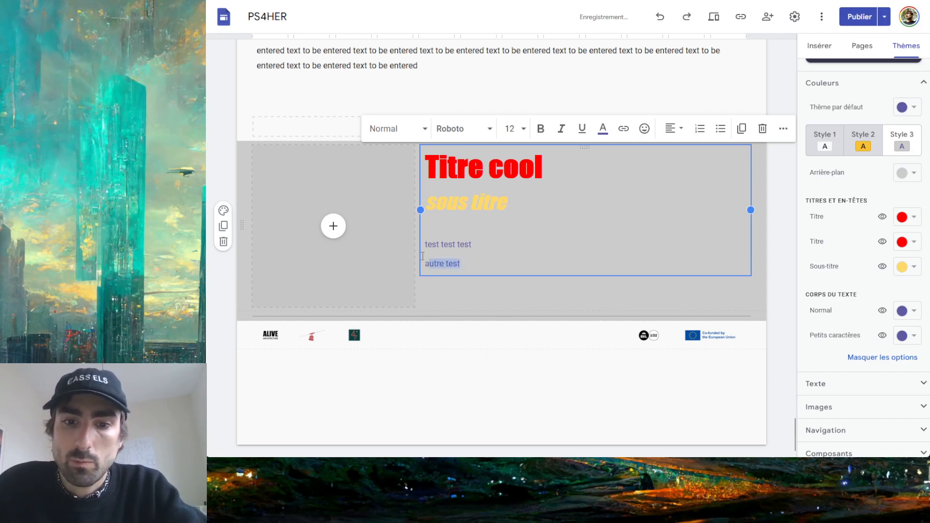
left_click(409, 126)
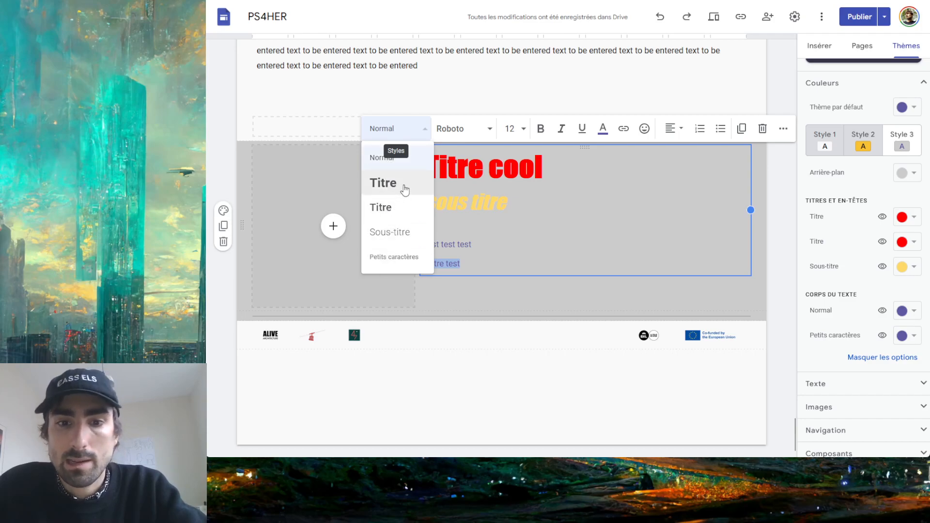
left_click(403, 257)
left_click(481, 260)
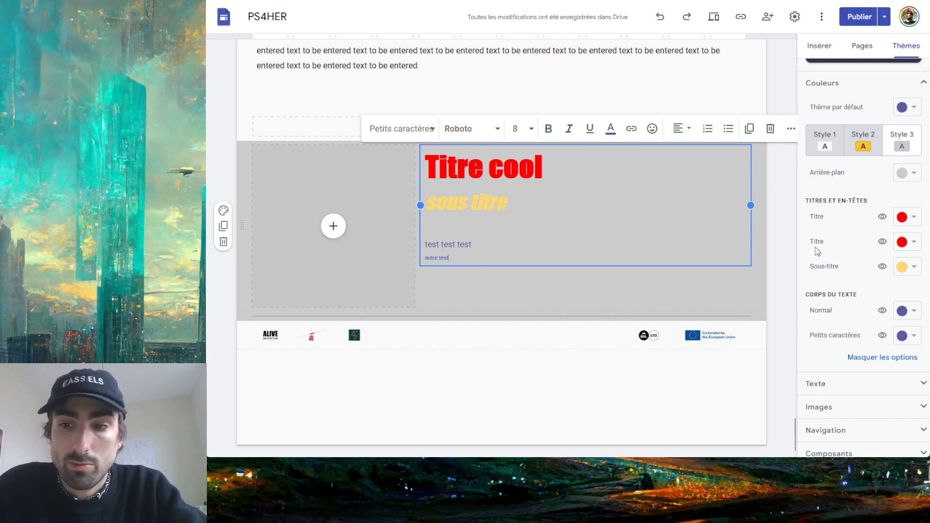
Set the Petits caractères colour of theme Style 3 to bright green and collapse the detailed colour options
left_click(908, 335)
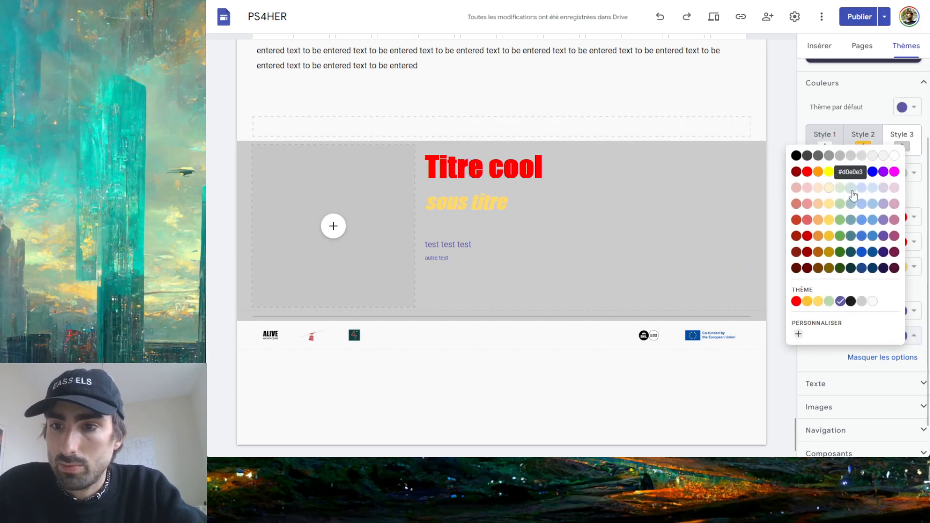
left_click(841, 171)
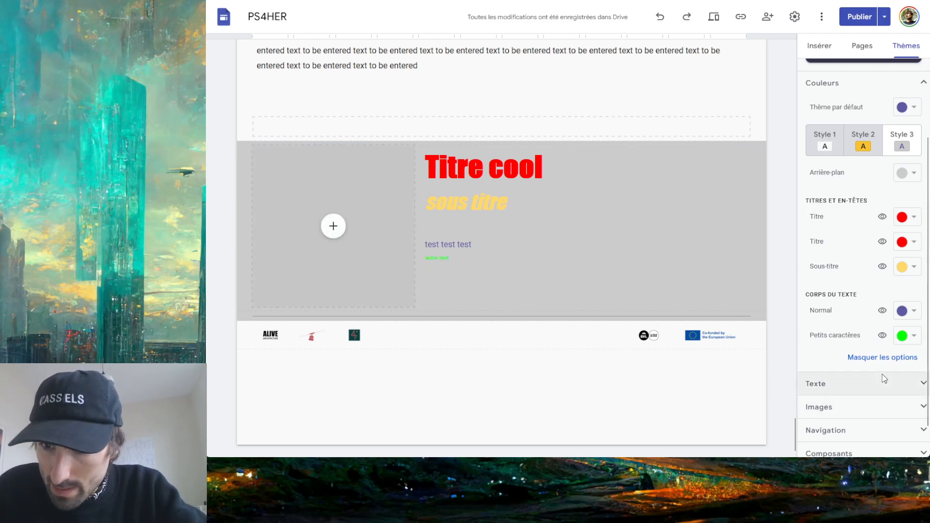
left_click(882, 359)
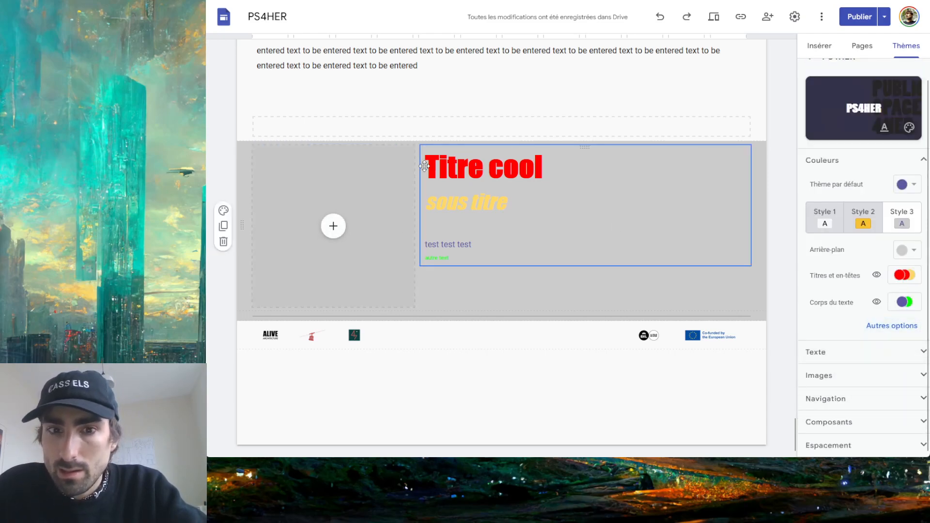
Apply Style 1 to the grey section and expand the theme's detailed Style 1 colour settings
left_click(226, 214)
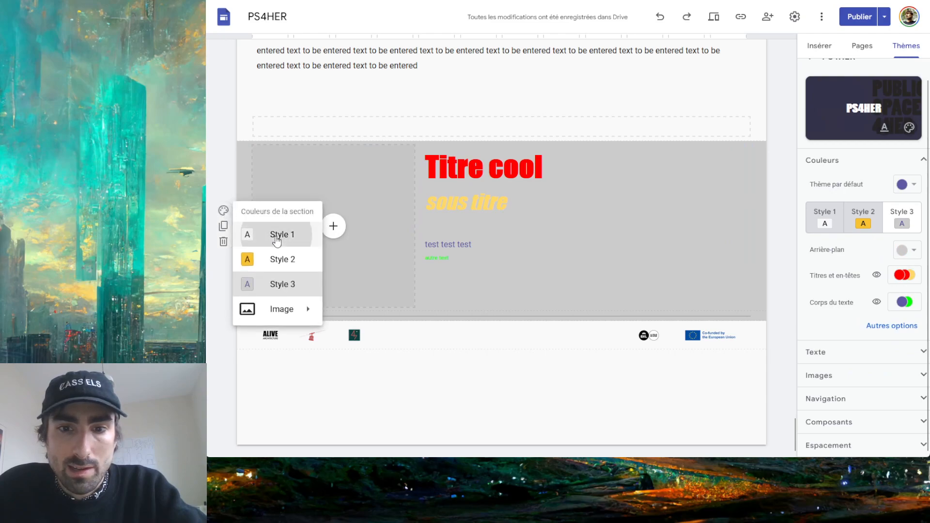
left_click(281, 234)
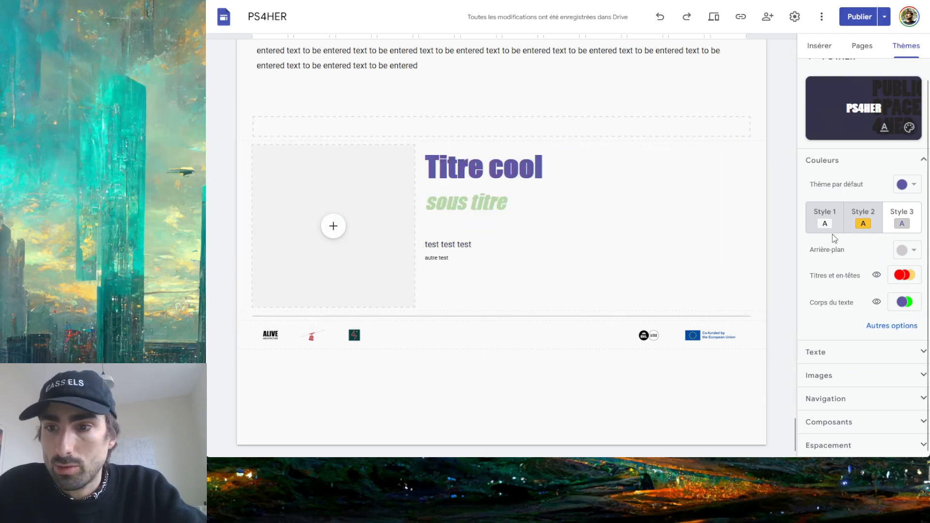
left_click(826, 218)
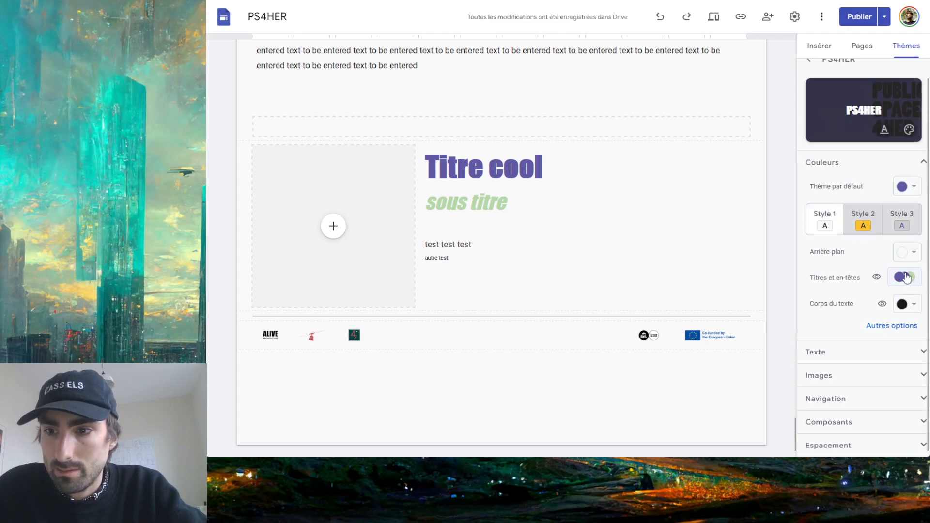
left_click(904, 277)
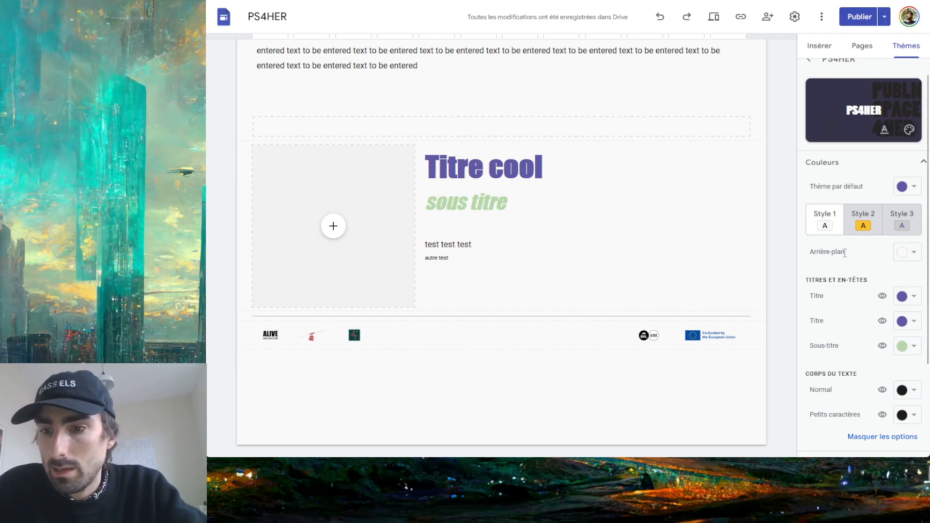
Open the theme's text settings and show the text styles that can be customised
scroll(844, 252, "down", 2)
left_click(830, 351)
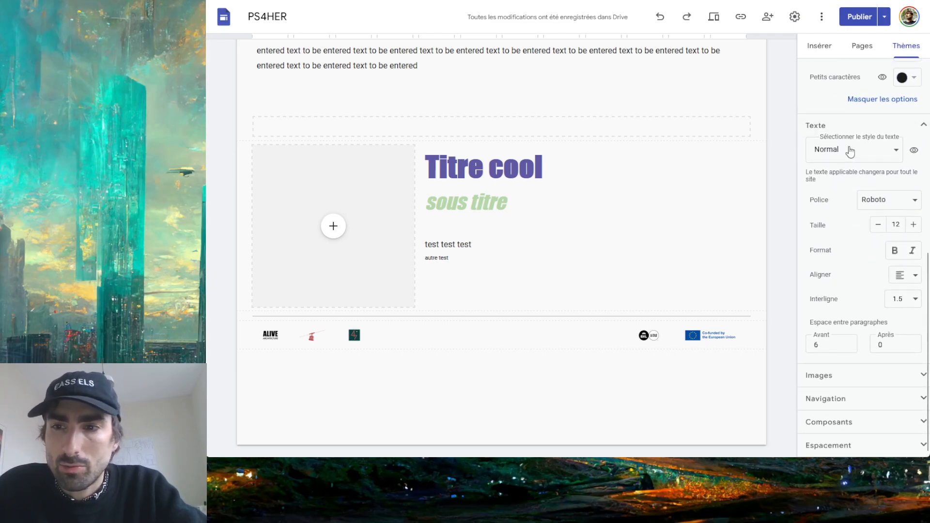
left_click(850, 152)
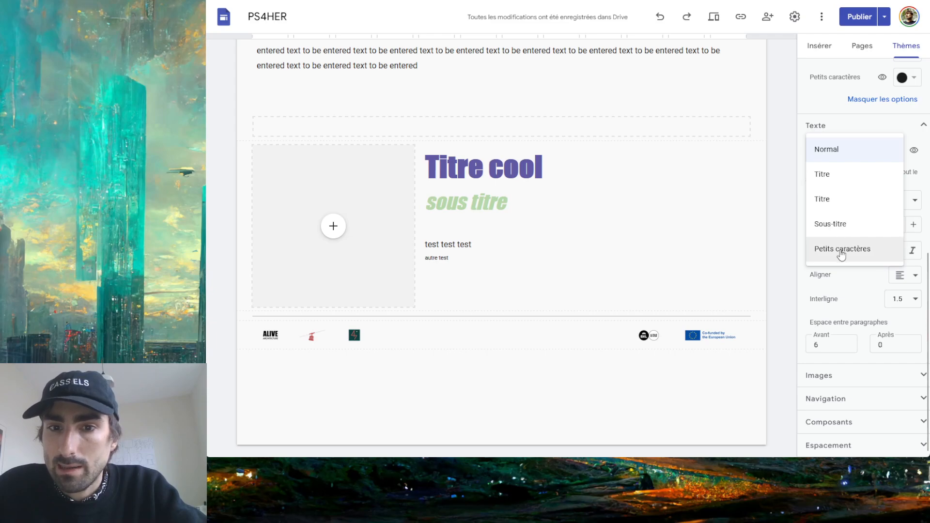
Change the heading to "Titre 1" and the subtitle to "Titre 2", and add "Sous titre" on the empty line below
double_click(528, 167)
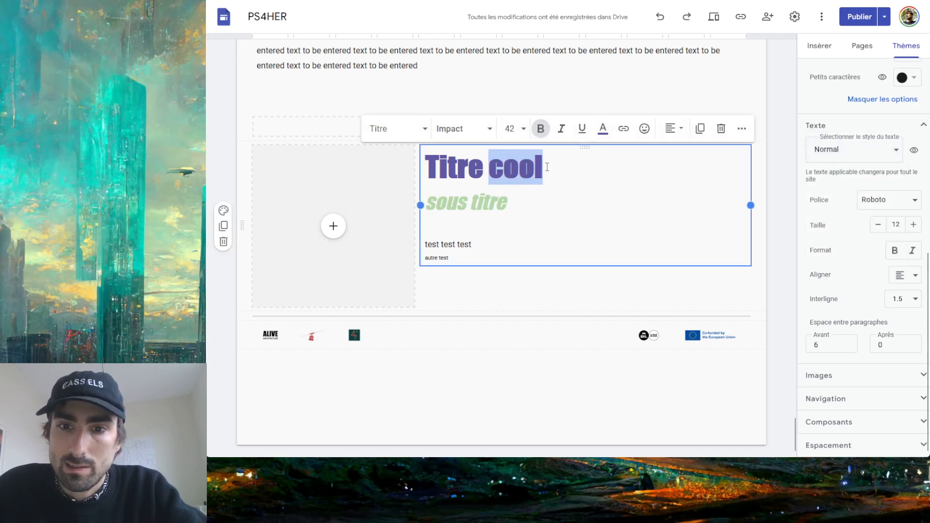
type("1")
left_click_drag(525, 191, 424, 202)
type("T")
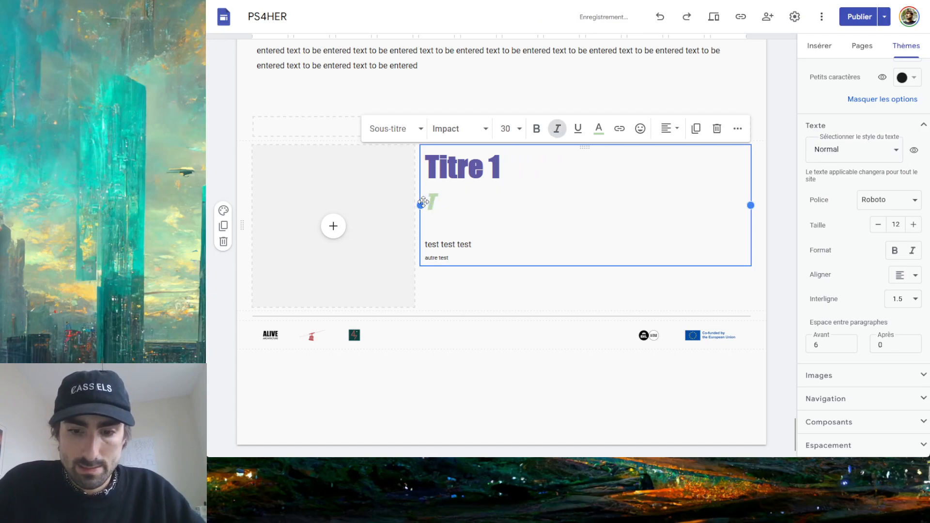
type("itre 2")
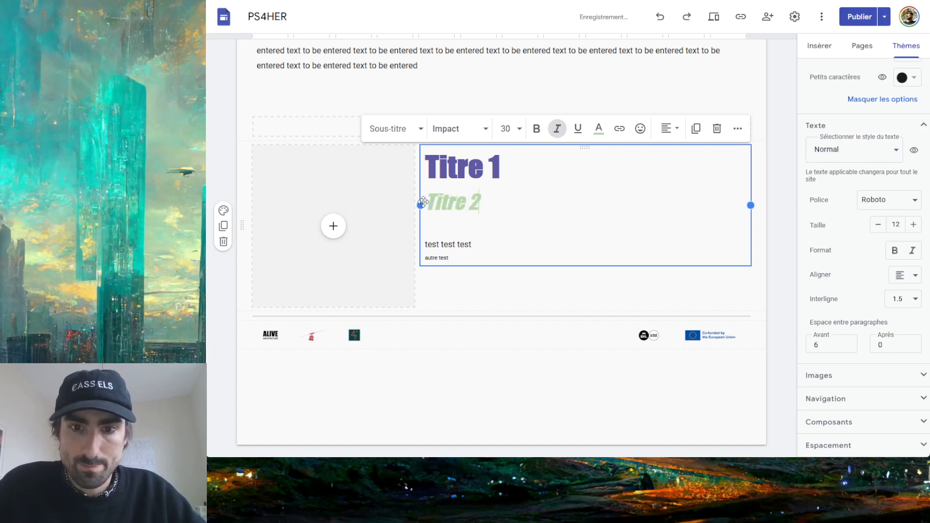
key("Down")
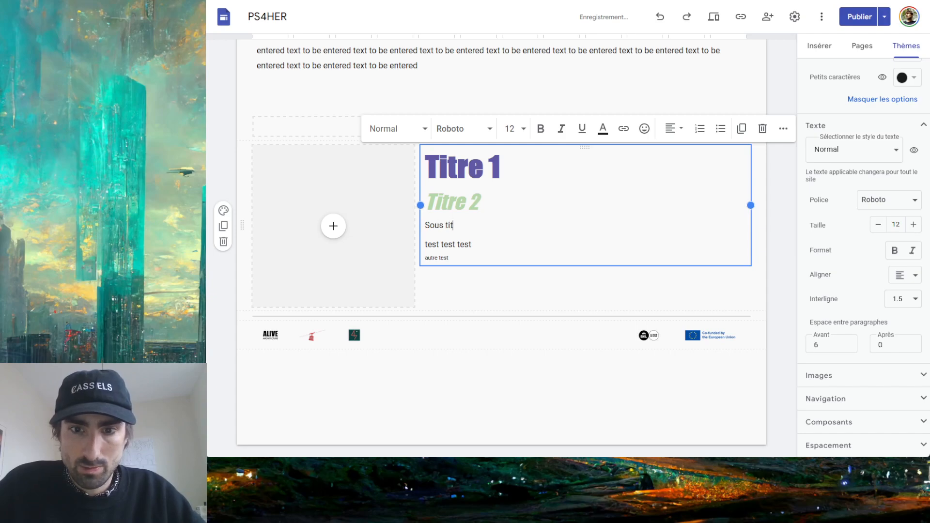
Replace "test test test" with "Normal" and the small line below it with "Petit caractère"
left_click_drag(491, 253, 415, 247)
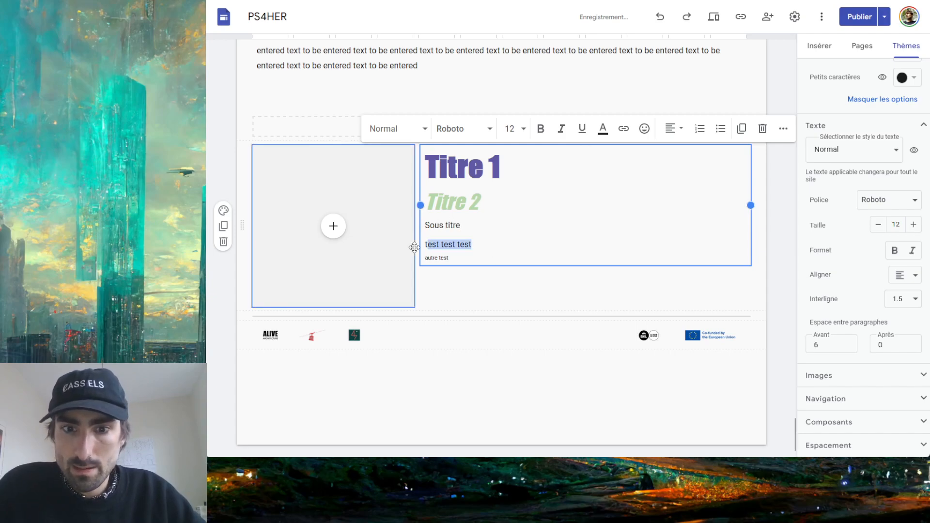
key("BackSpace")
type("Normal")
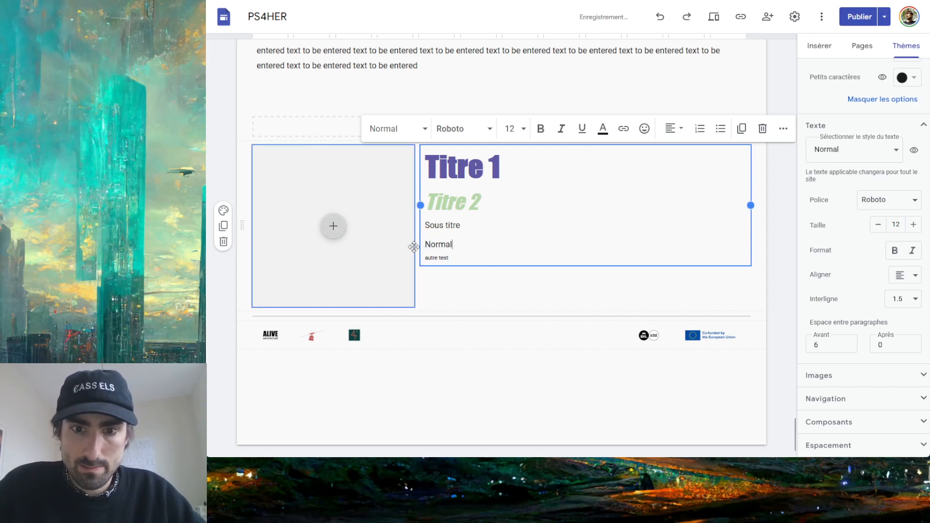
left_click_drag(460, 258, 413, 258)
key("BackSpace")
key("BackSpace")
key("BackSpace")
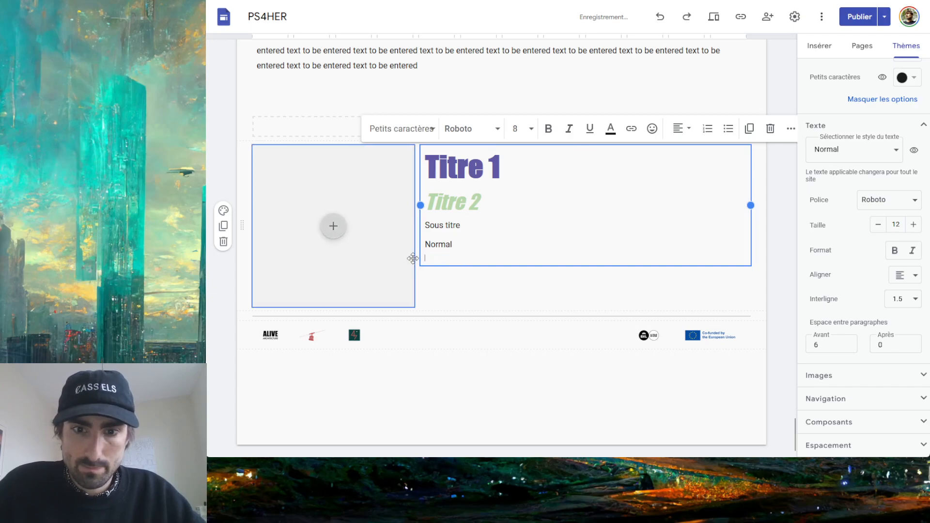
type("Petit caractère")
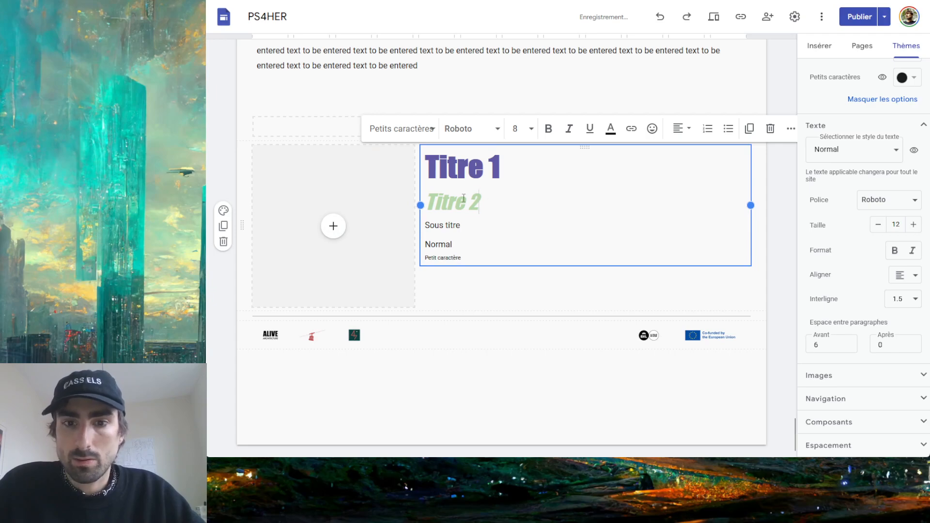
Apply the smaller Titre text style to the "Titre 2" line
left_click_drag(474, 196, 420, 207)
left_click(401, 129)
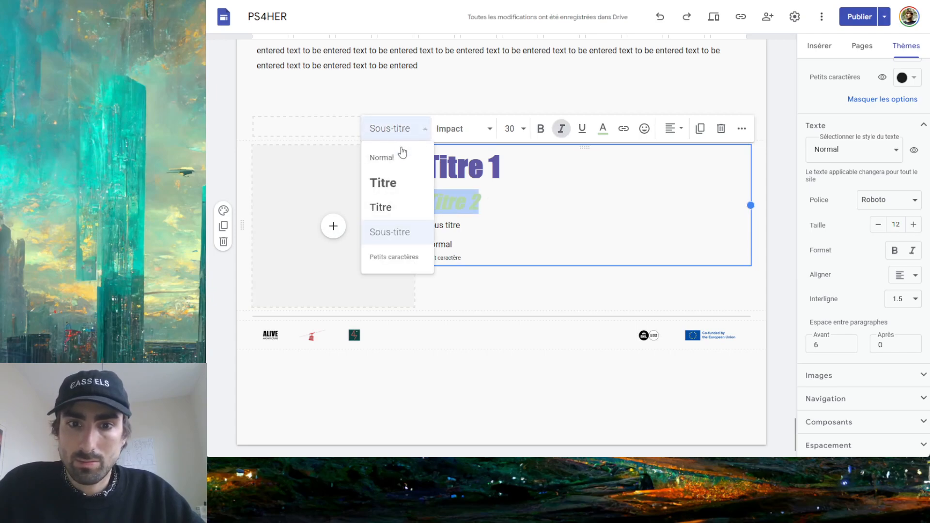
left_click(388, 207)
Apply the Sous-titre text style to the "Sous titre" line
left_click_drag(461, 217, 418, 217)
triple_click(456, 216)
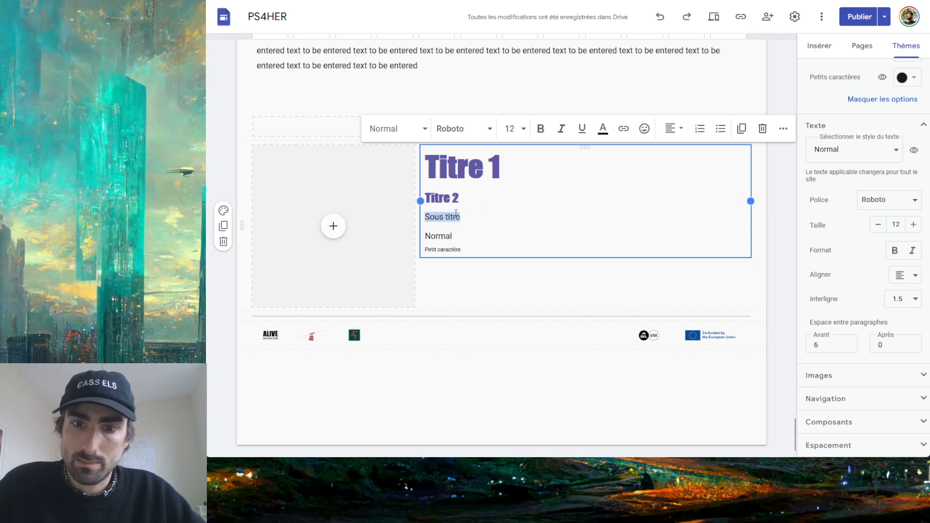
left_click(412, 127)
left_click(388, 232)
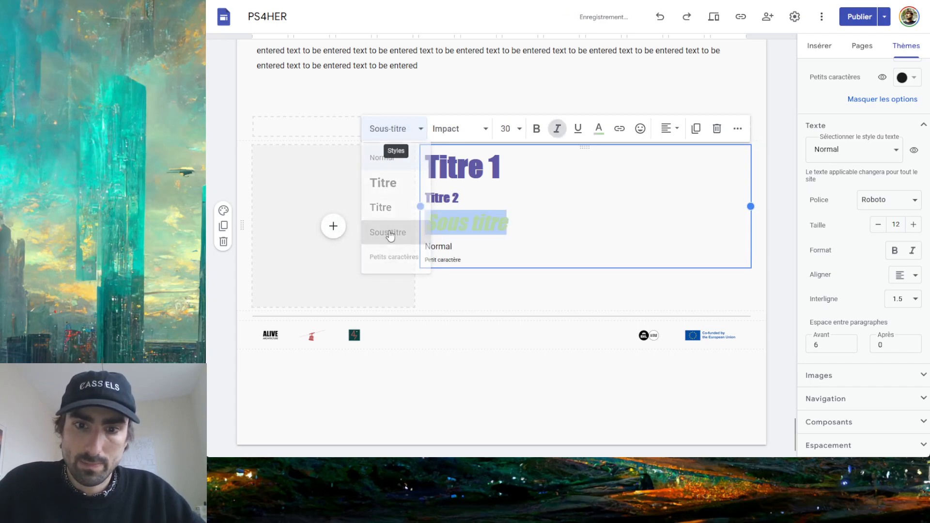
Check the text styles applied to the "Normal", "Petit caractère", "Titre 1" and "Titre 2" lines
left_click(444, 247)
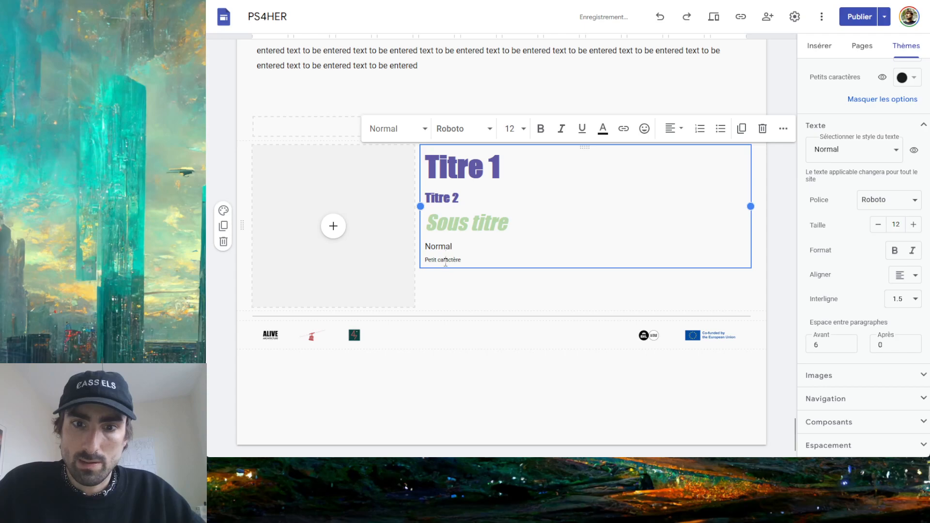
left_click(445, 262)
left_click(463, 172)
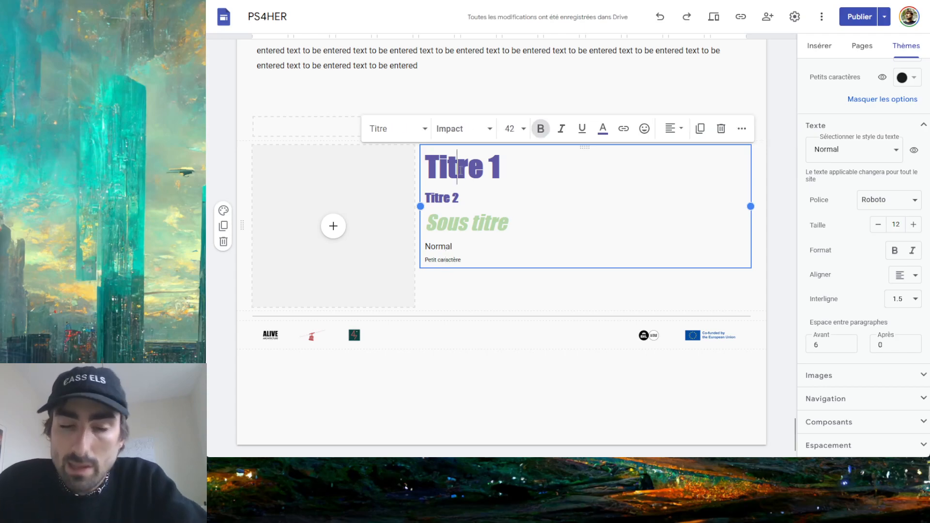
left_click(444, 198)
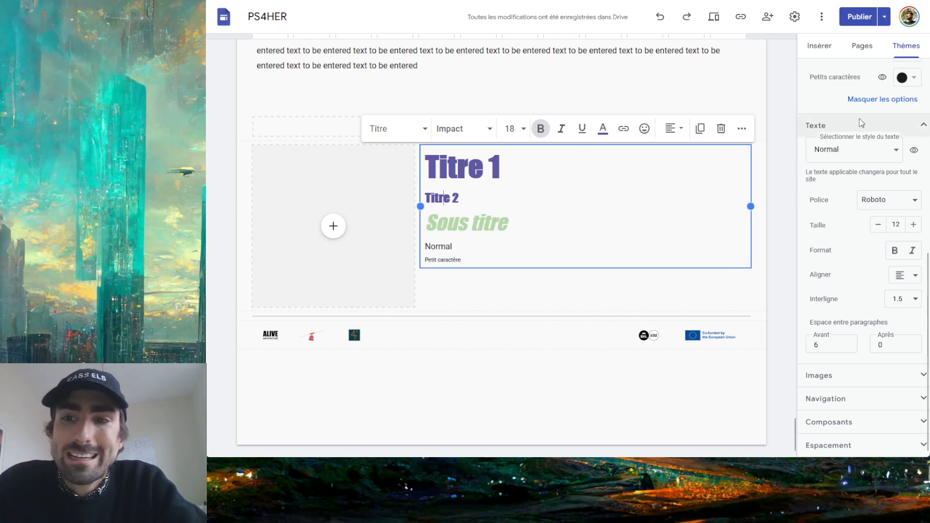
Try removing bold and adding italic on the theme's larger Titre text style, restoring each setting
left_click(858, 161)
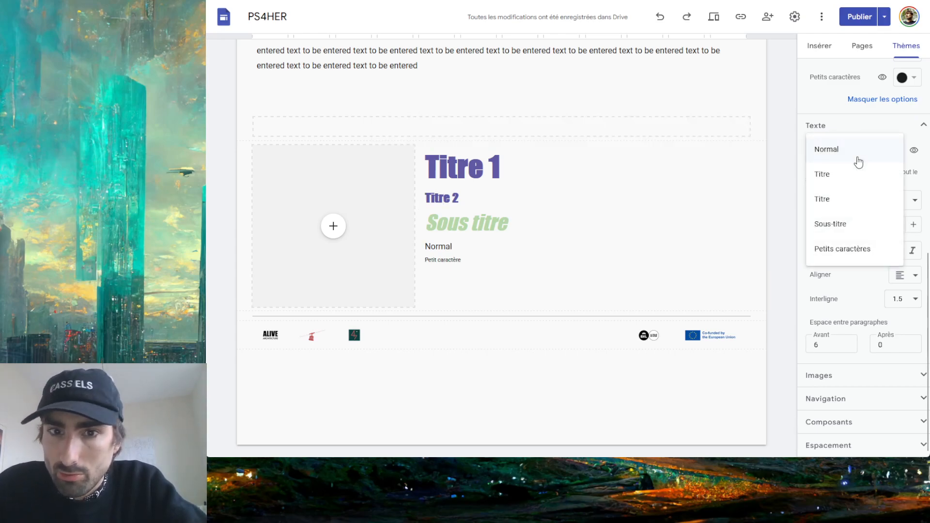
left_click(827, 181)
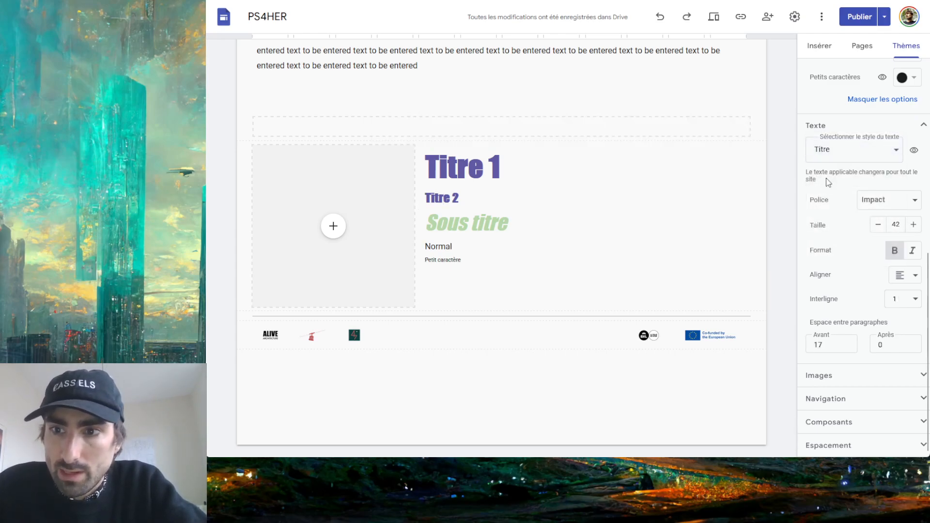
left_click(895, 252)
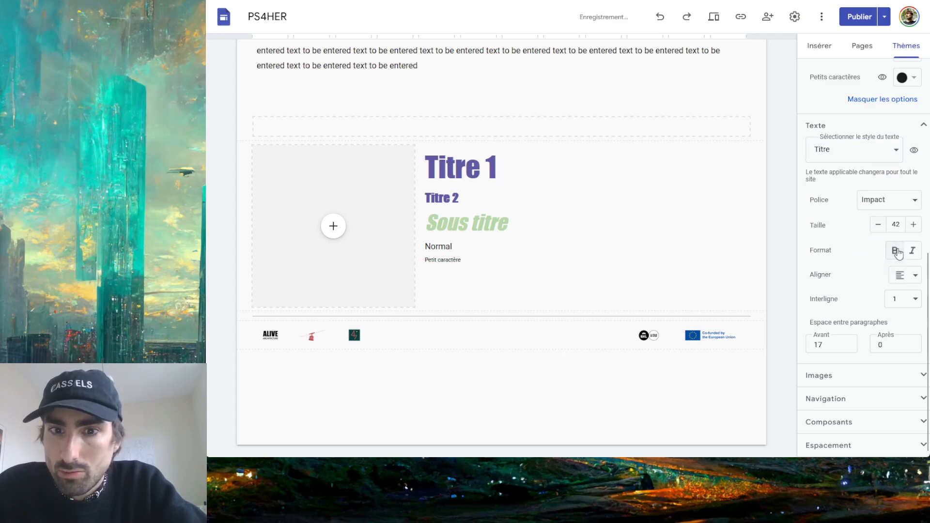
left_click(896, 251)
left_click(913, 251)
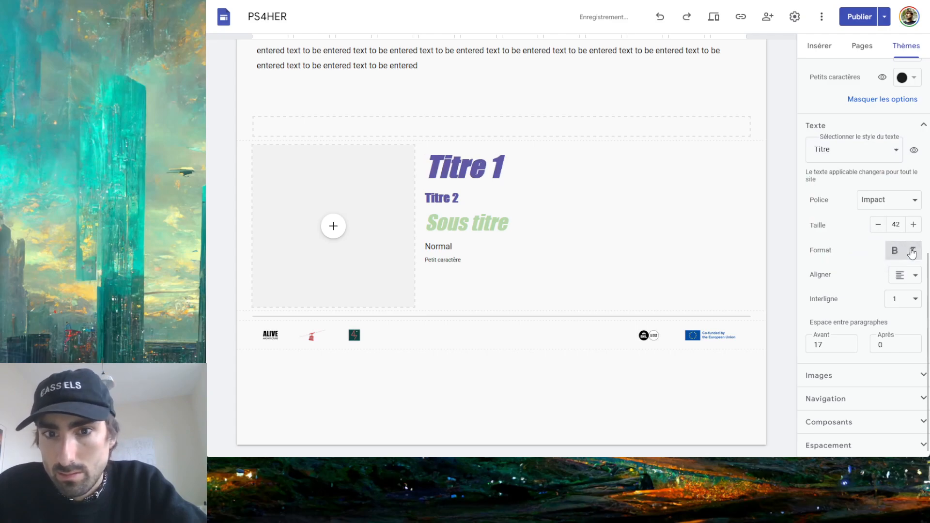
left_click(912, 252)
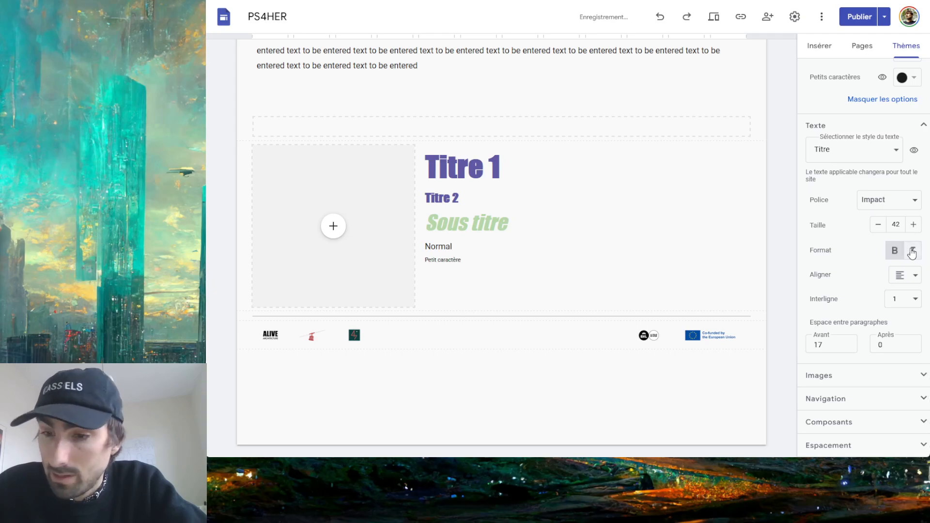
Try centre and right alignment for the theme's larger Titre style, and return it to left alignment
left_click(901, 274)
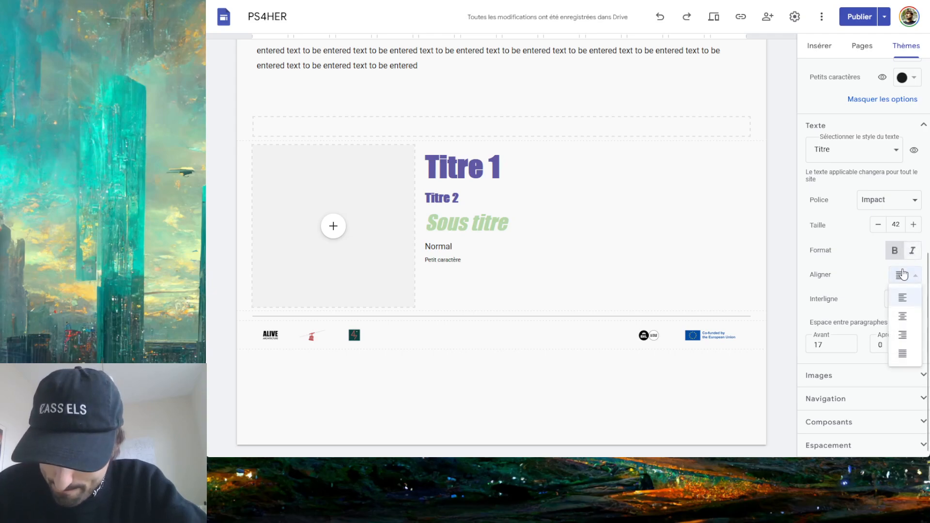
left_click(902, 316)
left_click(907, 284)
left_click(908, 336)
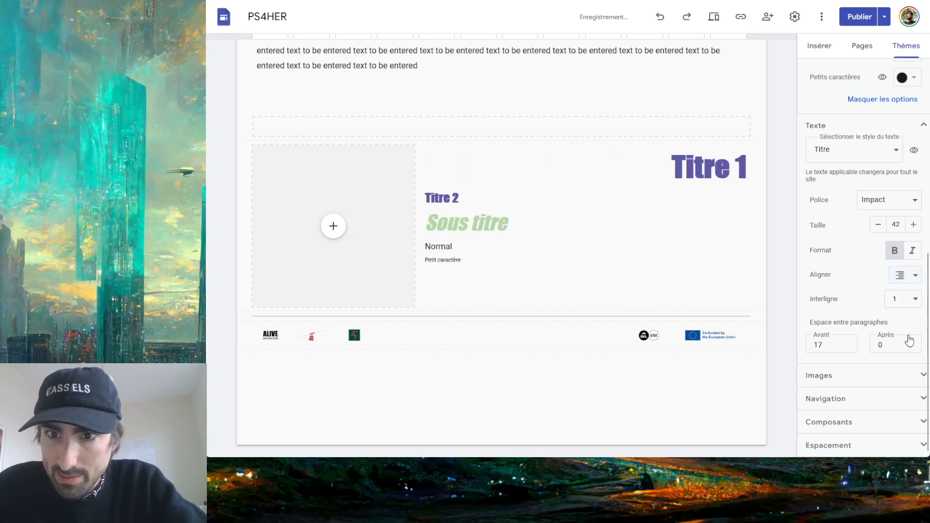
left_click(909, 275)
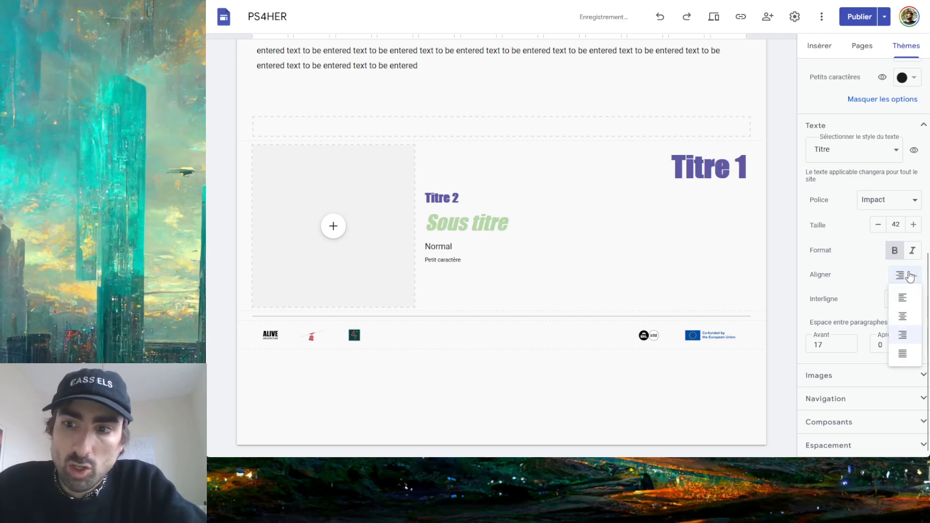
left_click(903, 298)
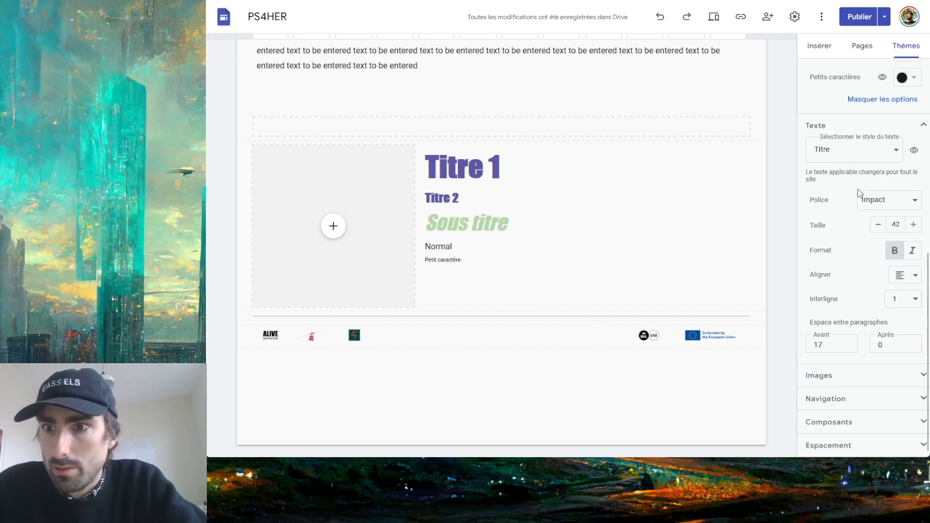
Try italic on the theme's smaller Titre text style and turn off its bold formatting
left_click(858, 155)
left_click(842, 177)
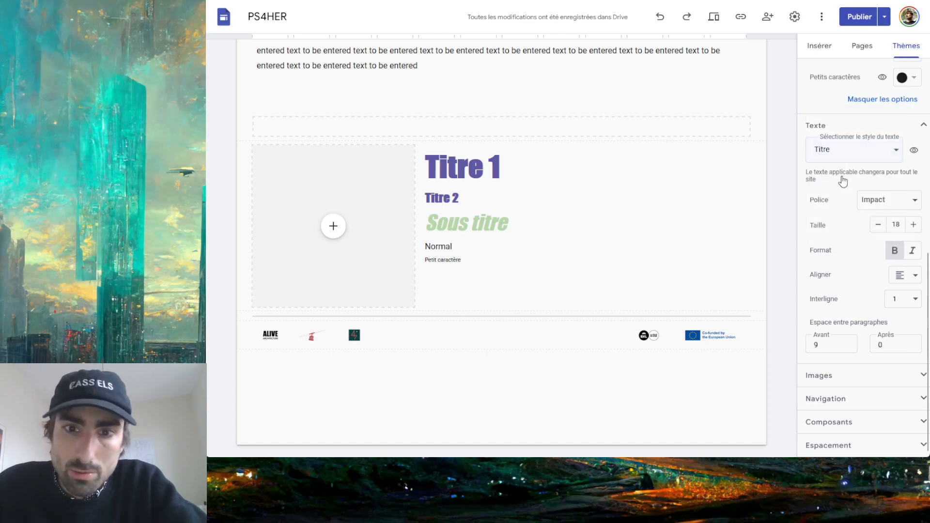
left_click(913, 251)
left_click(912, 251)
left_click(895, 251)
left_click(895, 251)
left_click(895, 251)
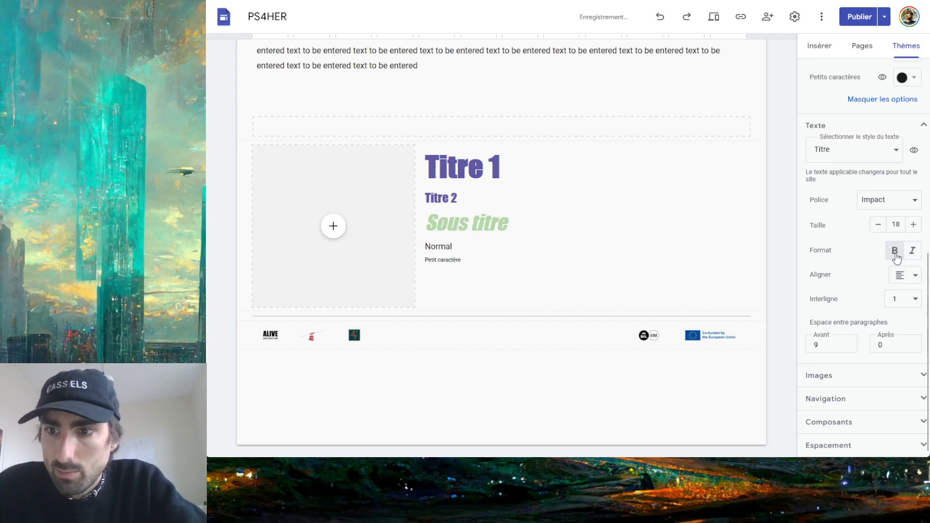
Set the theme's Petits caractères text style to size 9, and return to the larger Titre style's settings
left_click(851, 160)
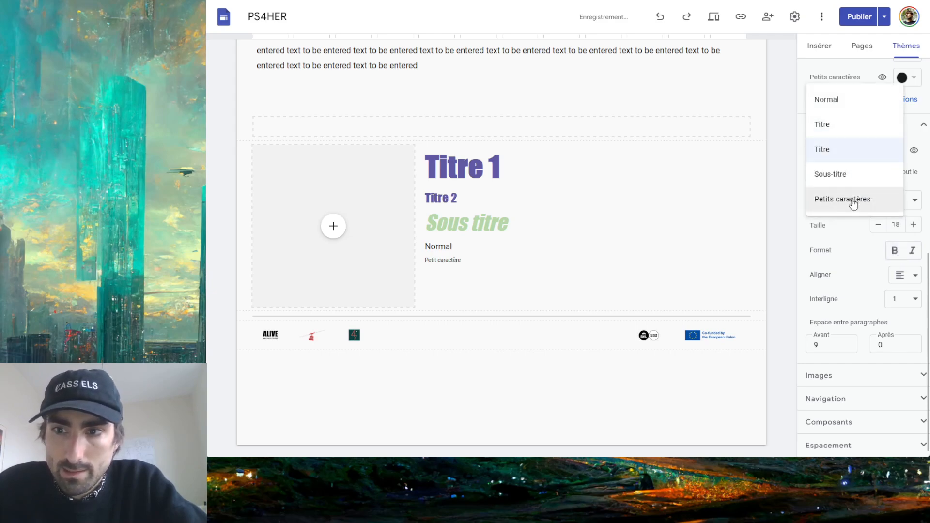
left_click(842, 175)
left_click(868, 151)
left_click(854, 176)
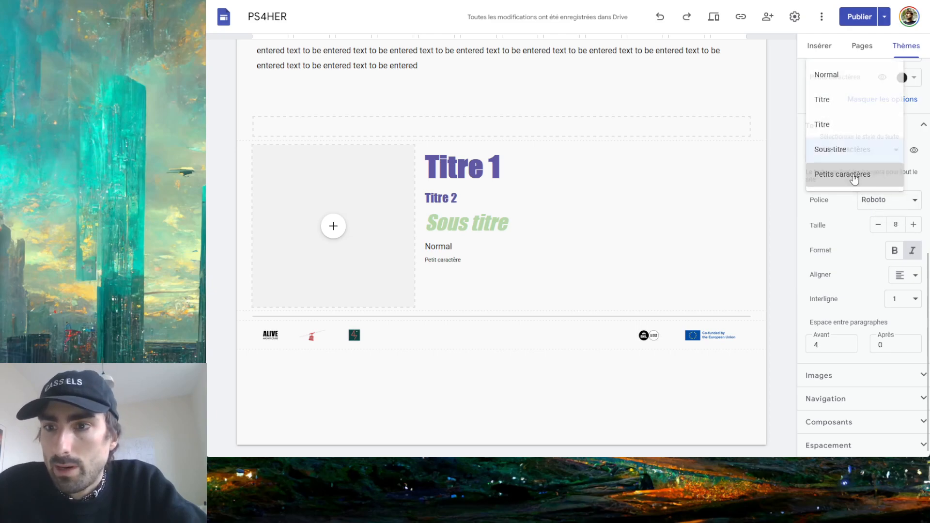
left_click(913, 225)
left_click(914, 224)
left_click(914, 224)
left_click(878, 225)
left_click(878, 224)
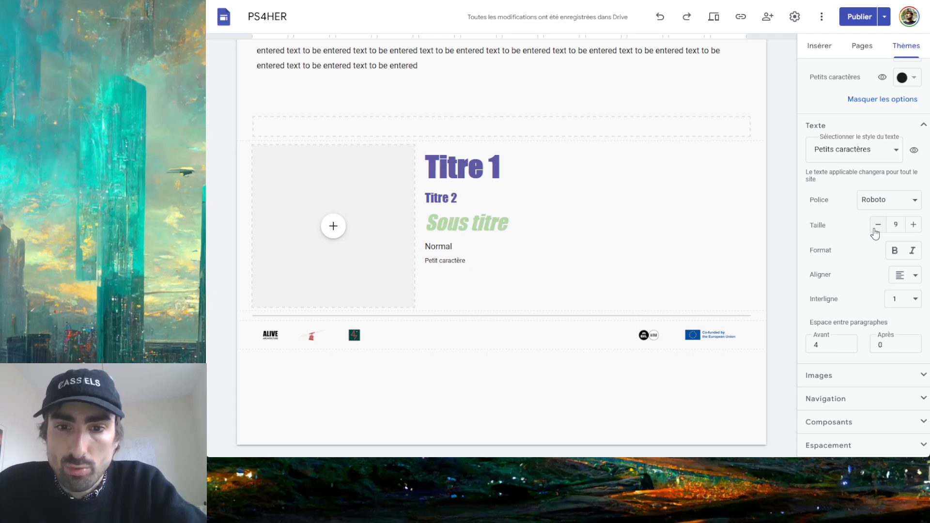
left_click(857, 150)
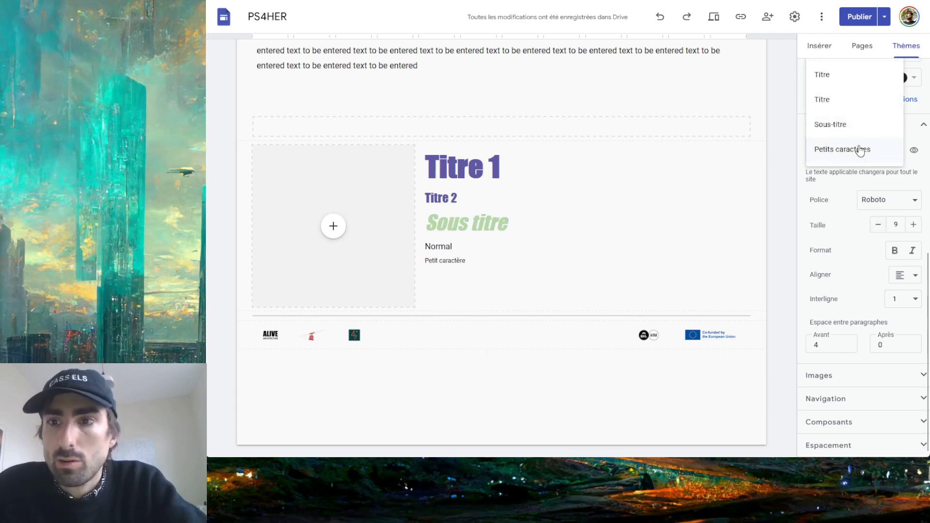
left_click(839, 78)
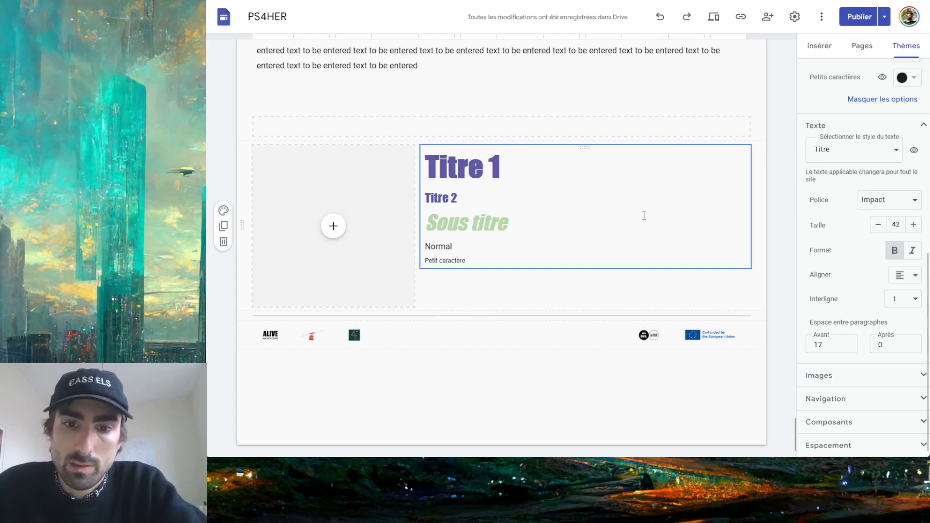
Try bright green for the Sous-titre colour in Style 1, and set it to the theme's grey #cccccc
scroll(802, 140, "up", 5)
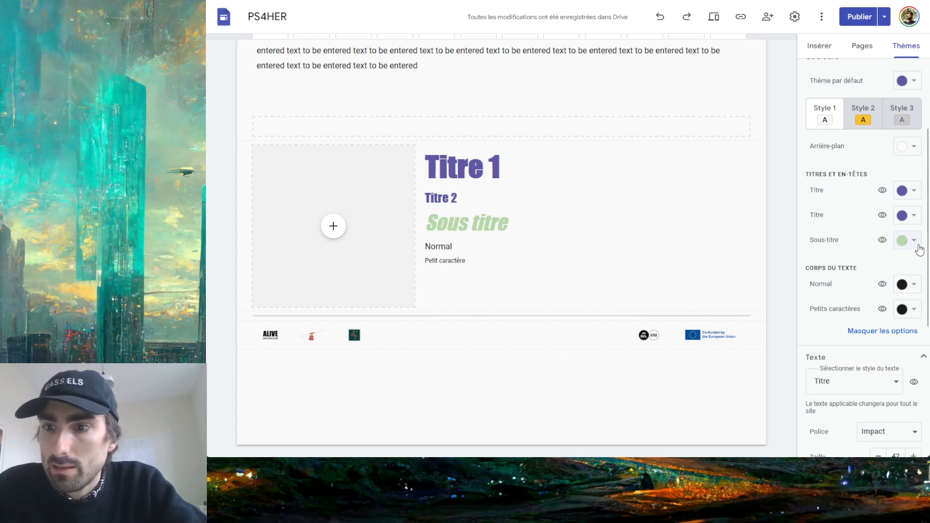
scroll(855, 232, "up", 1)
left_click(911, 294)
left_click(841, 261)
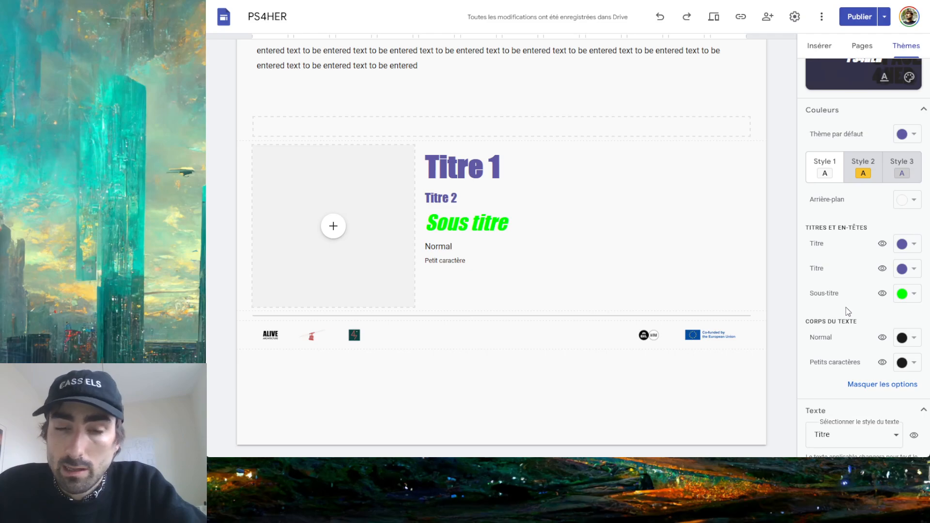
left_click(912, 294)
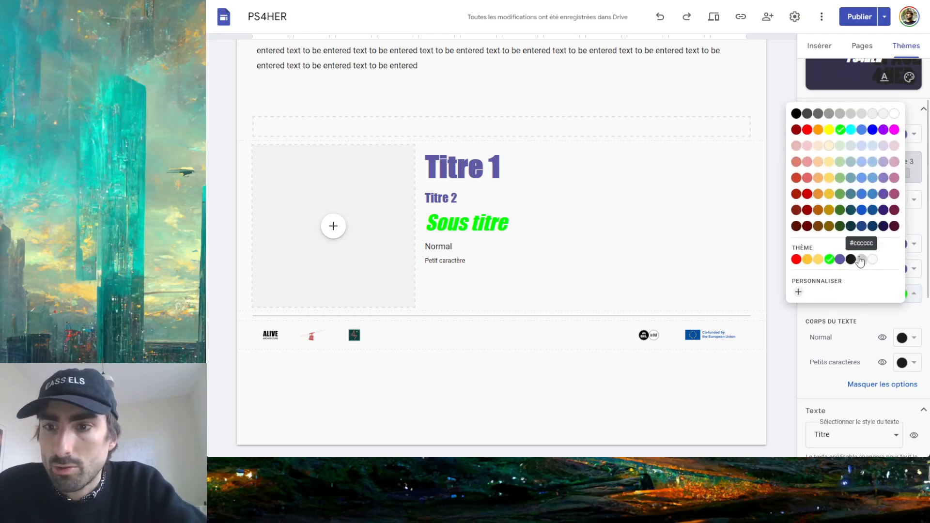
left_click(860, 260)
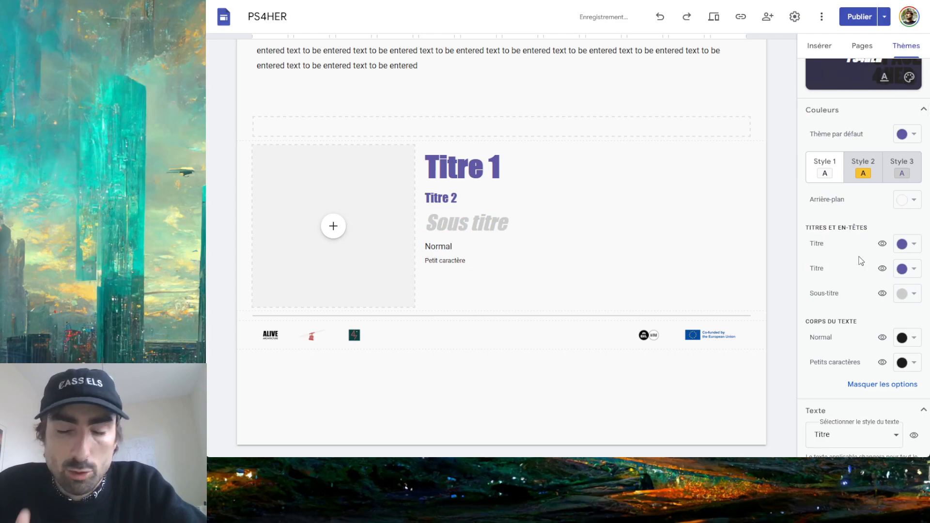
Replace the theme's header background image with "the cult.jpg" from the recent Google Drive images
scroll(861, 261, "down", 6)
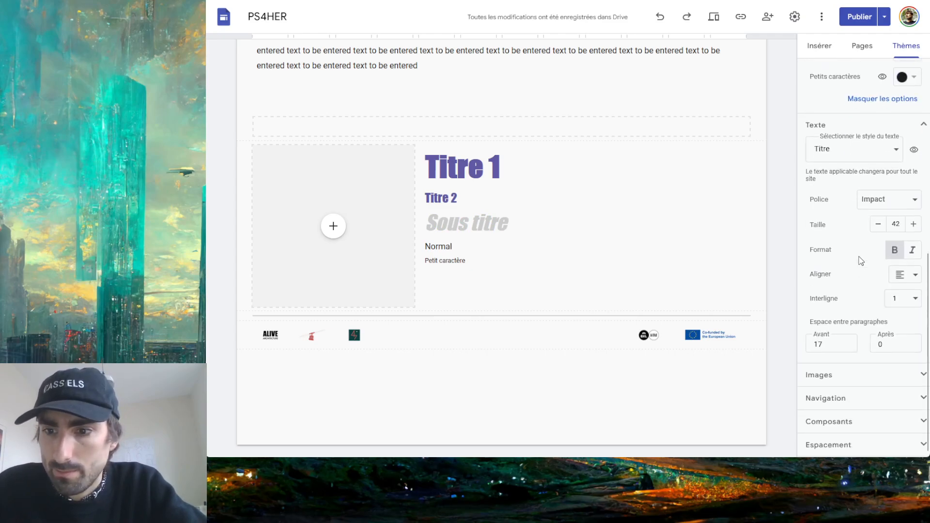
left_click(834, 385)
scroll(857, 242, "down", 4)
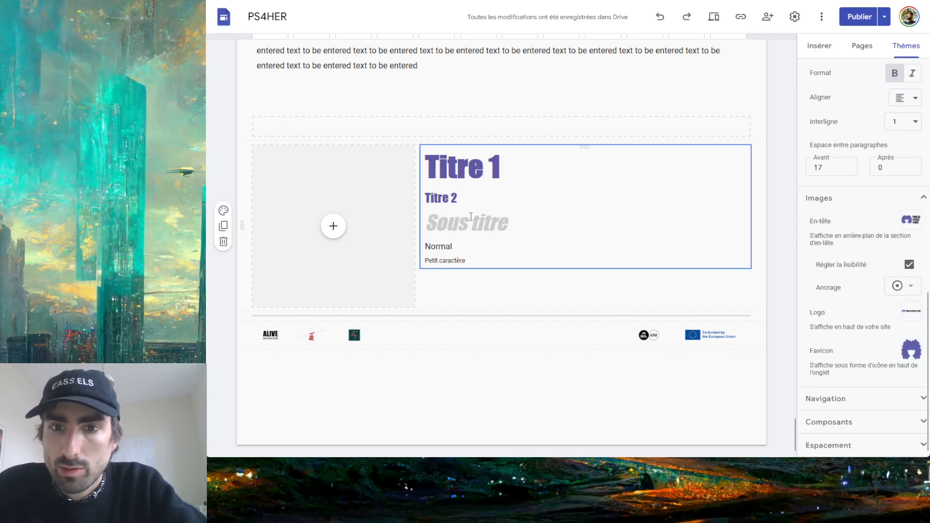
scroll(471, 216, "up", 20)
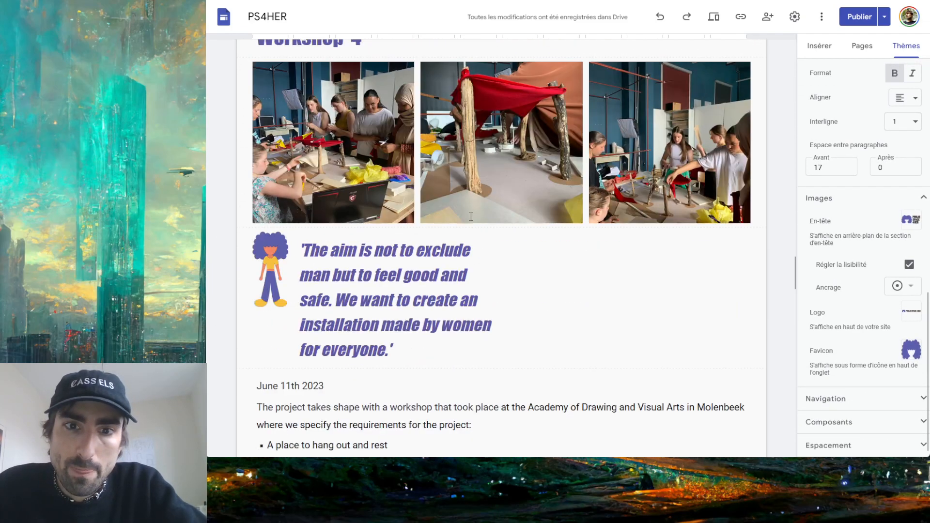
scroll(470, 220, "up", 20)
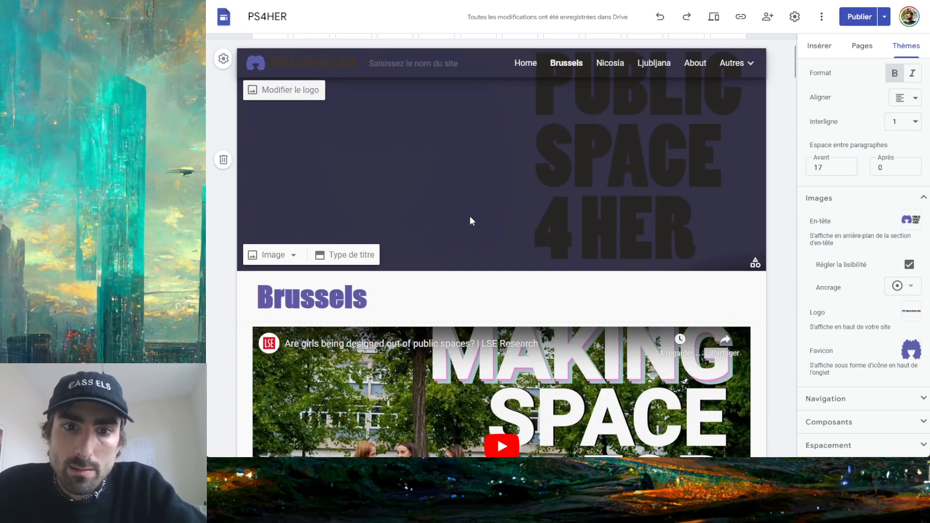
mouse_move(495, 194)
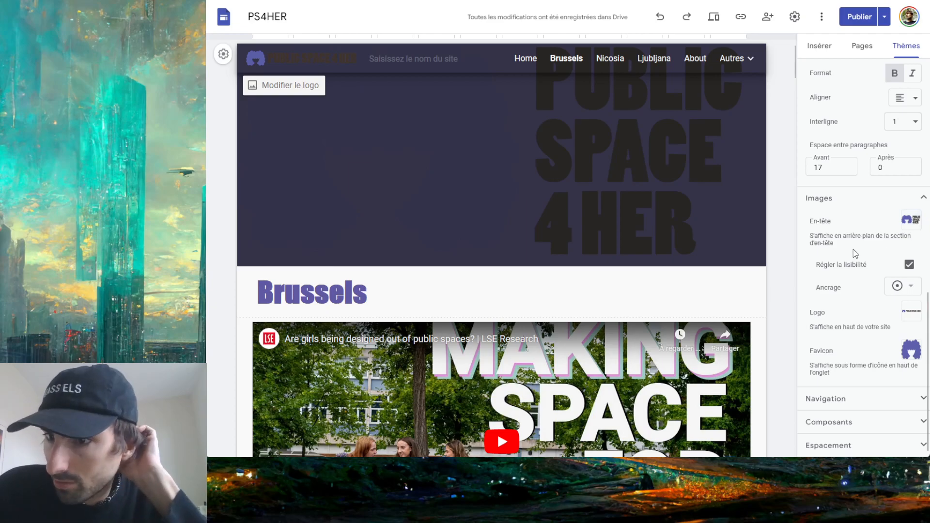
left_click(912, 223)
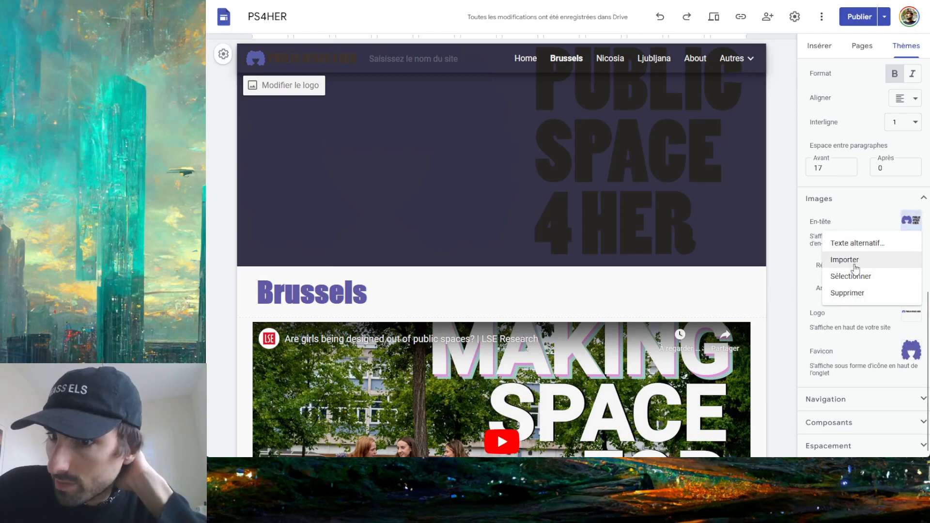
left_click(851, 277)
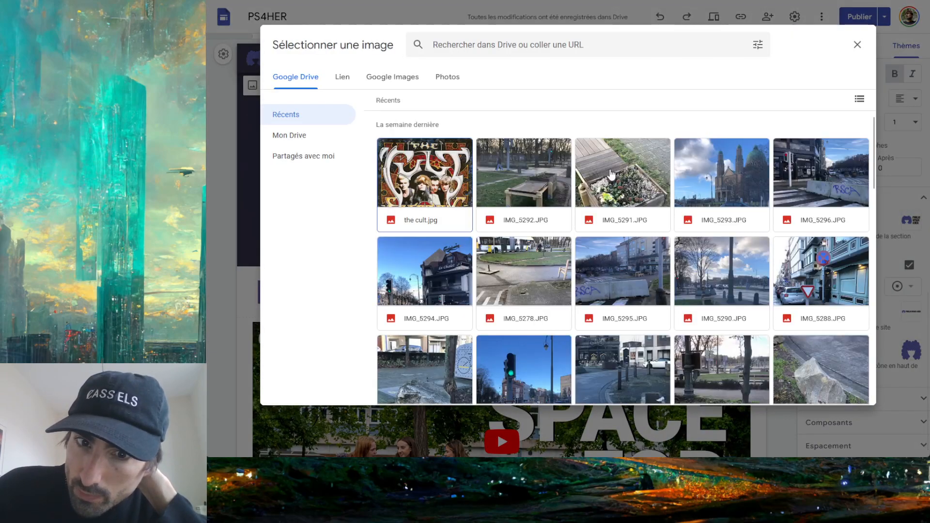
double_click(411, 193)
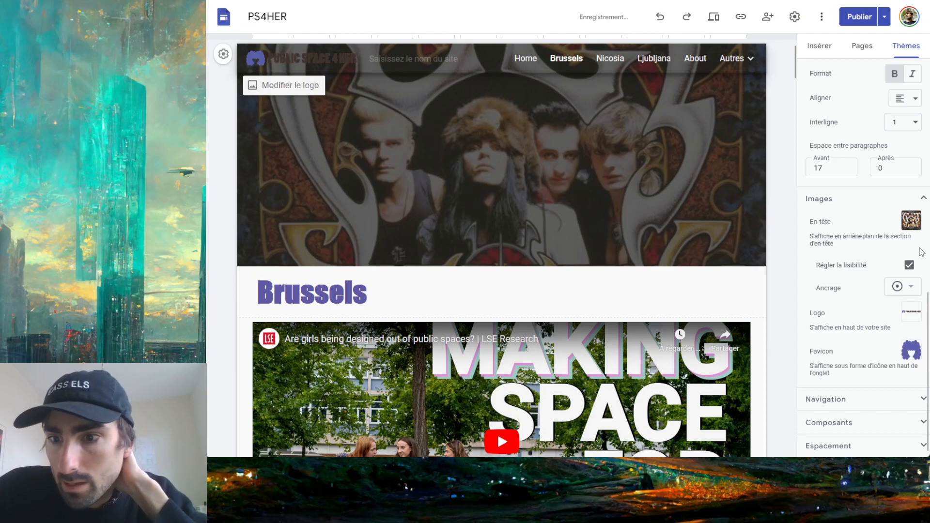
Try the header image without the "Régler la lisibilité" adjustment twice, restoring the adjustment each time
left_click(909, 265)
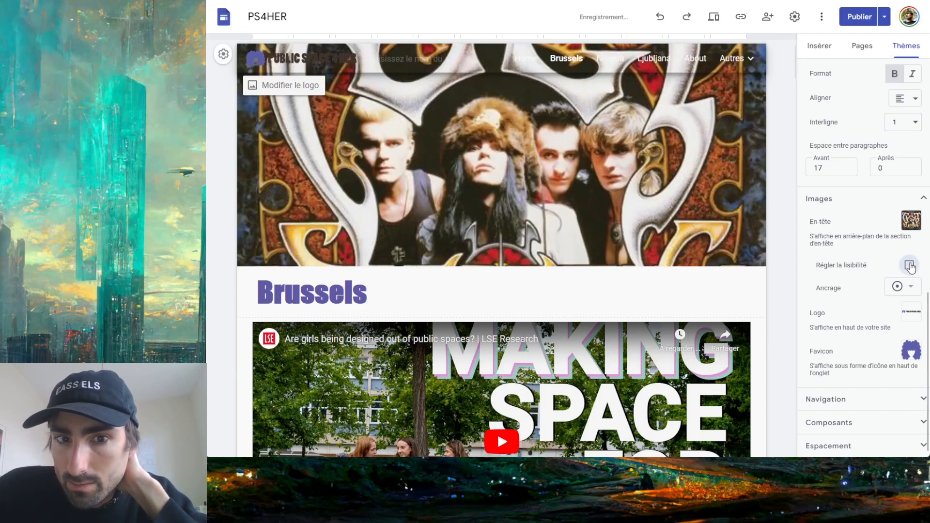
left_click(910, 266)
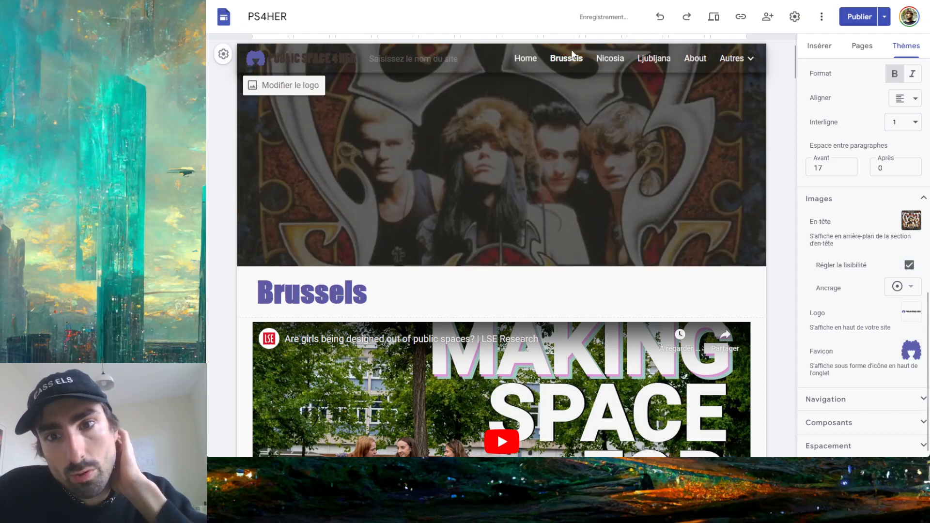
left_click(910, 268)
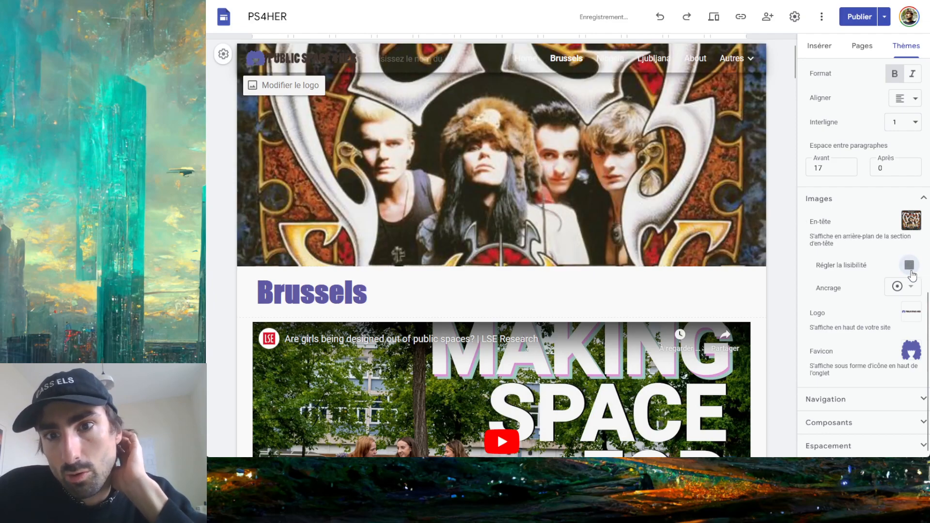
left_click(910, 266)
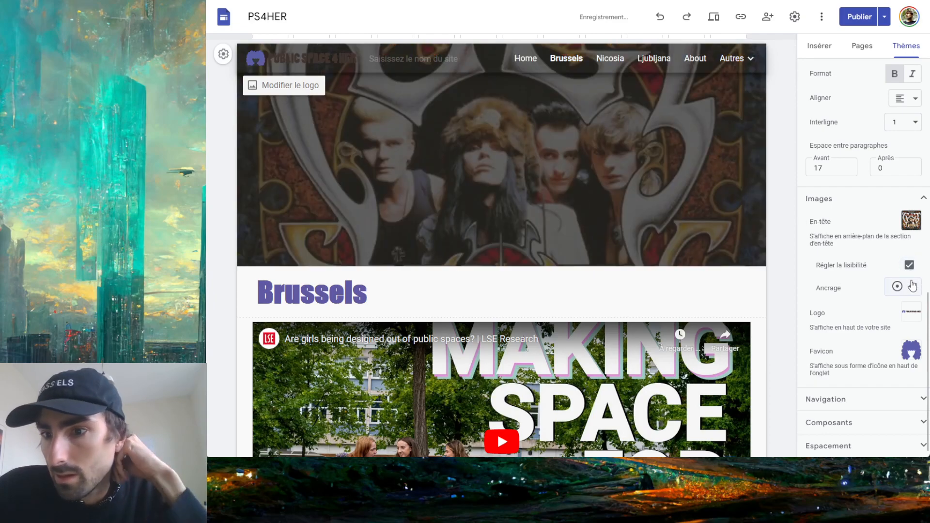
Try anchoring the header image to the top and to the bottom, and return the anchor to the centre
left_click(913, 290)
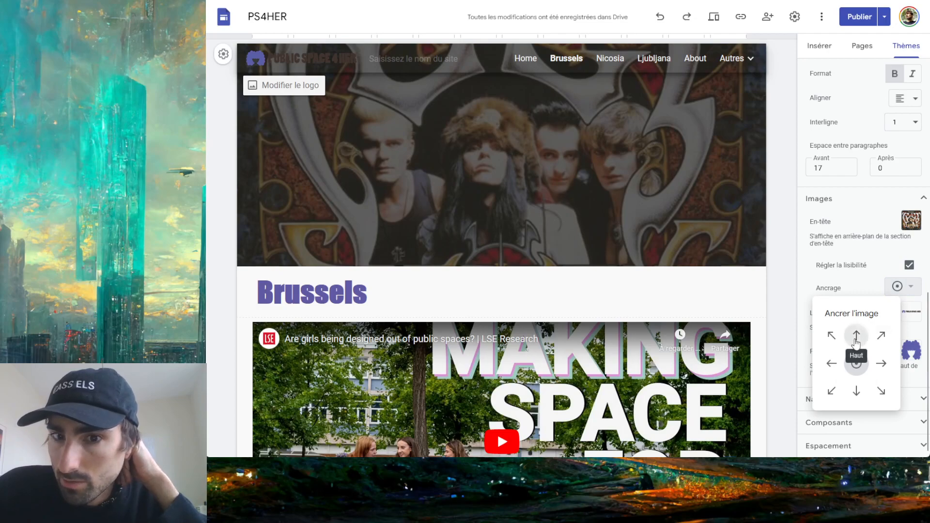
left_click(857, 336)
left_click(902, 292)
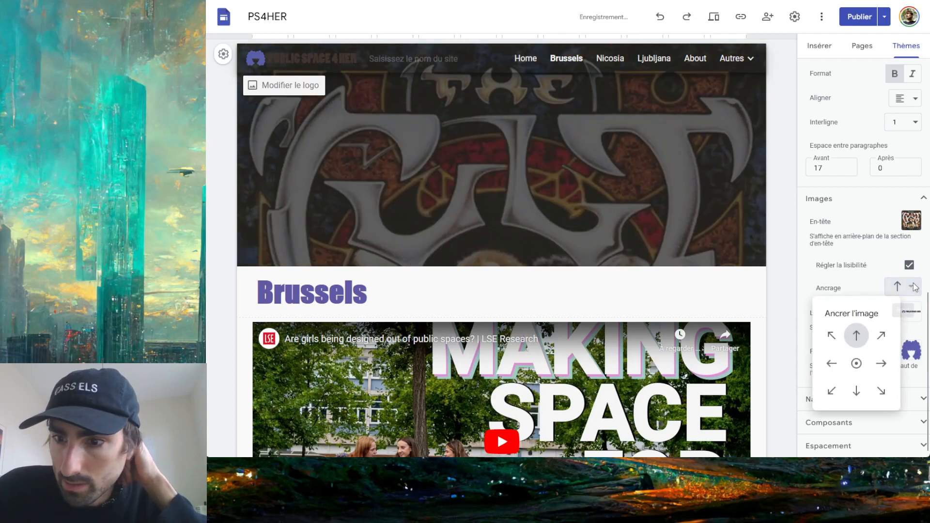
left_click(856, 387)
left_click(911, 287)
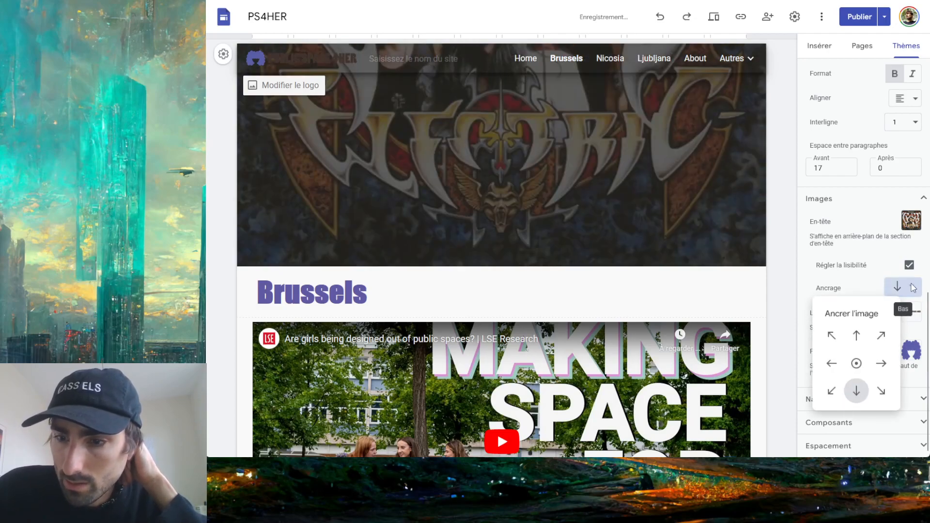
left_click(857, 365)
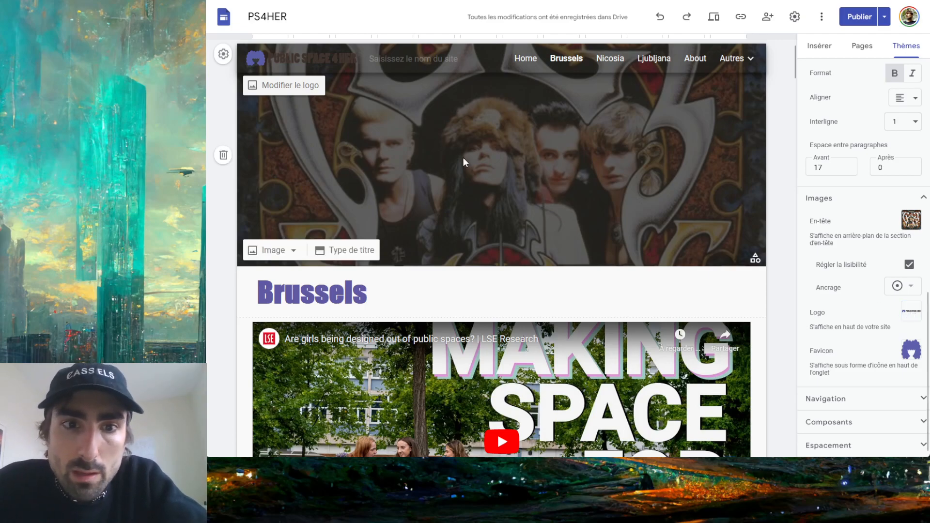
Change the Brussels page's header type to "Titre uniquement"
mouse_move(345, 86)
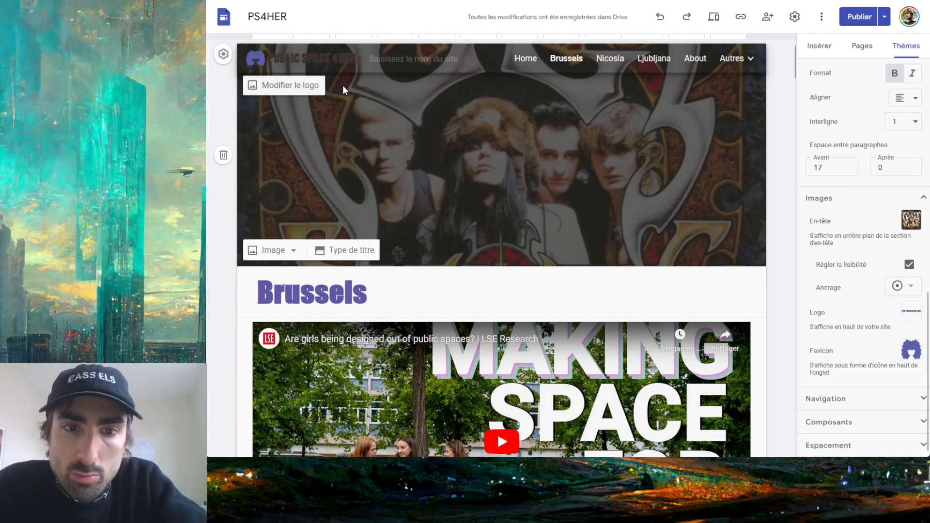
left_click(321, 252)
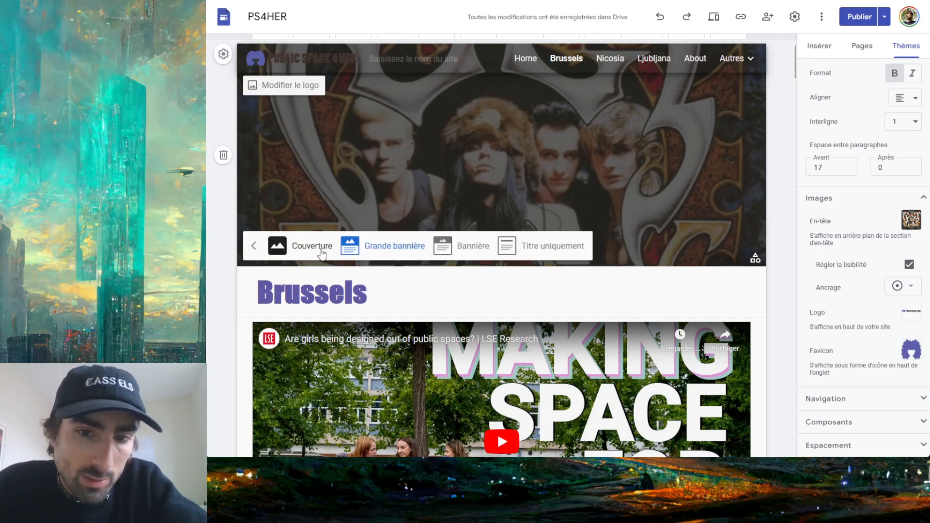
left_click(525, 248)
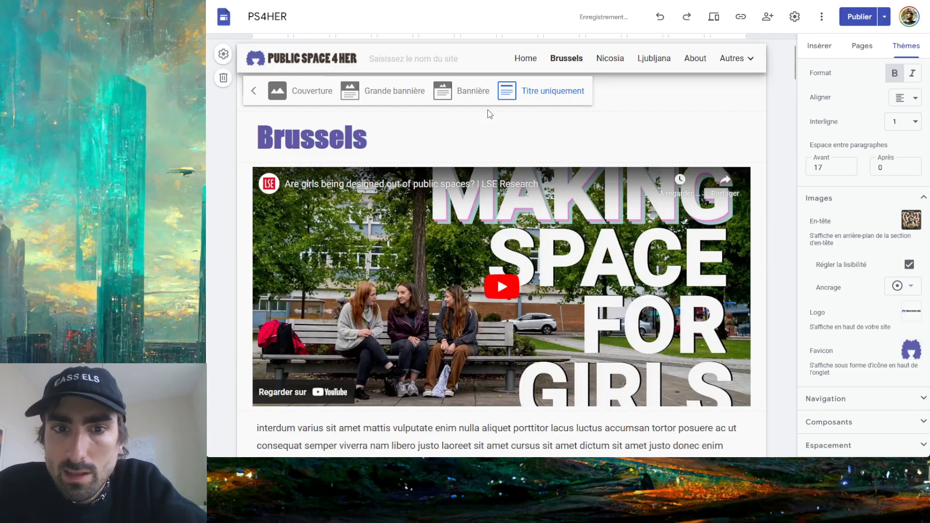
Check the options available for the theme's logo image
mouse_move(281, 53)
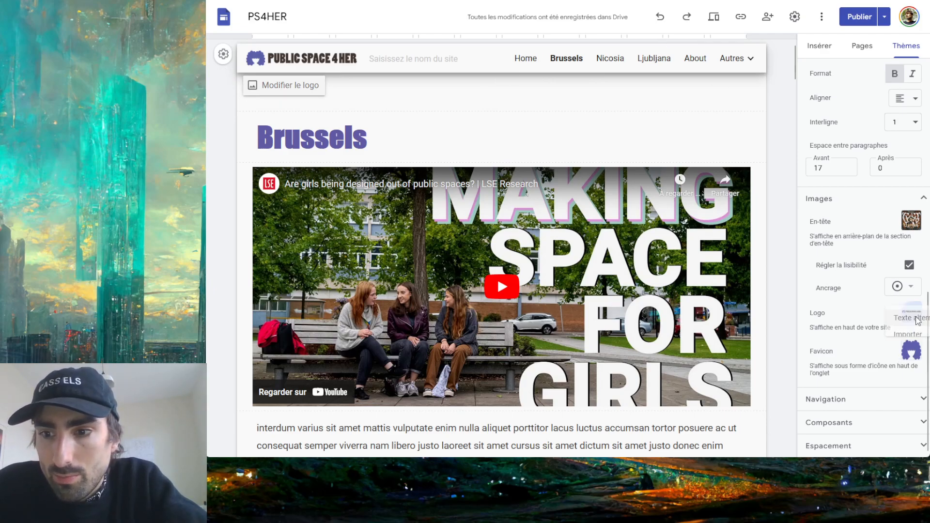
left_click(916, 319)
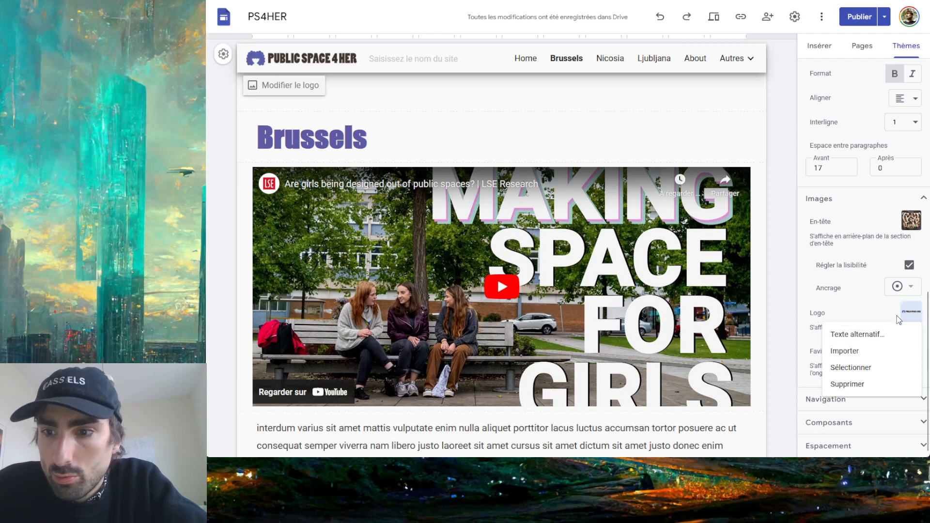
left_click(916, 310)
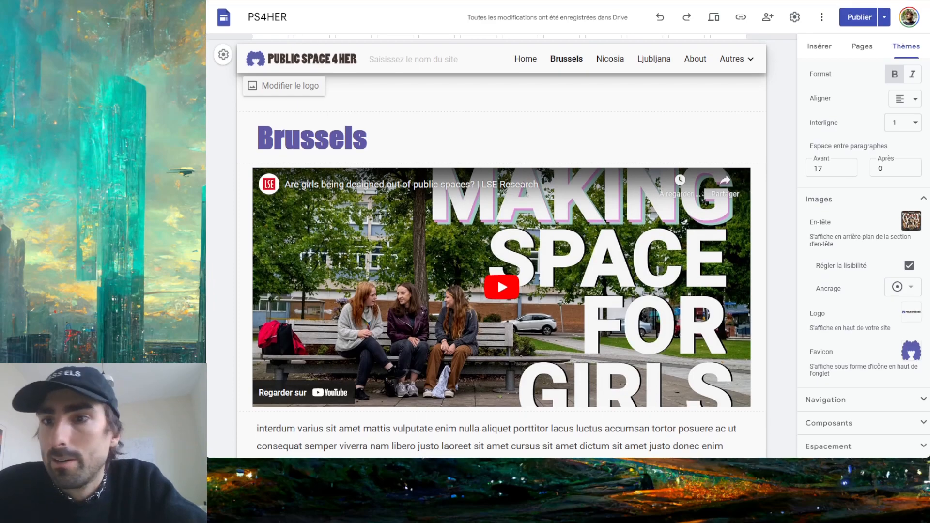
Expand the theme's Navigation settings and change the Brussels page's header type to "Bannière"
scroll(856, 196, "up", 4)
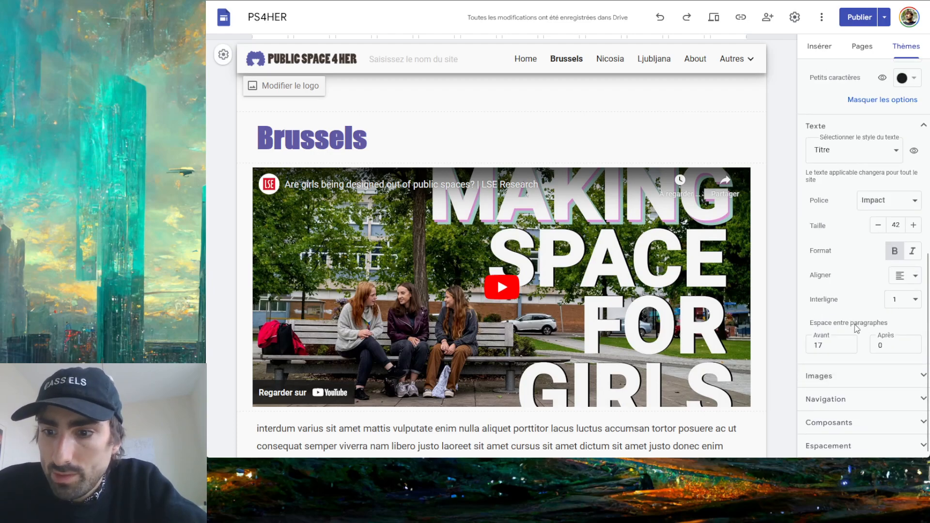
left_click(851, 400)
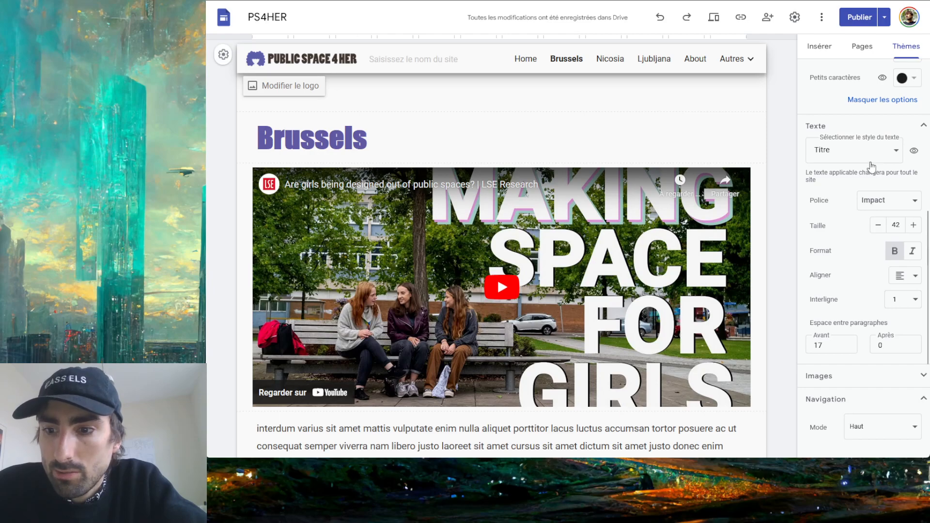
scroll(871, 165, "down", 4)
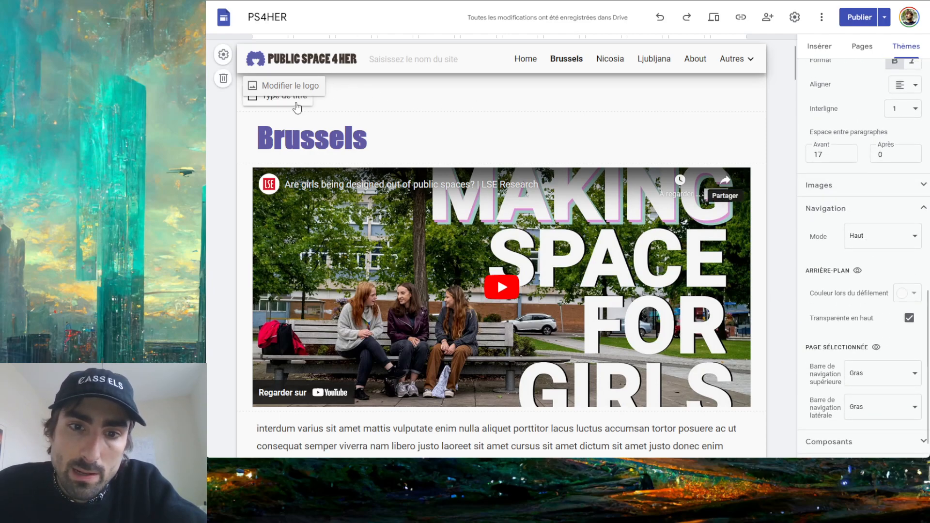
left_click(297, 106)
left_click(488, 93)
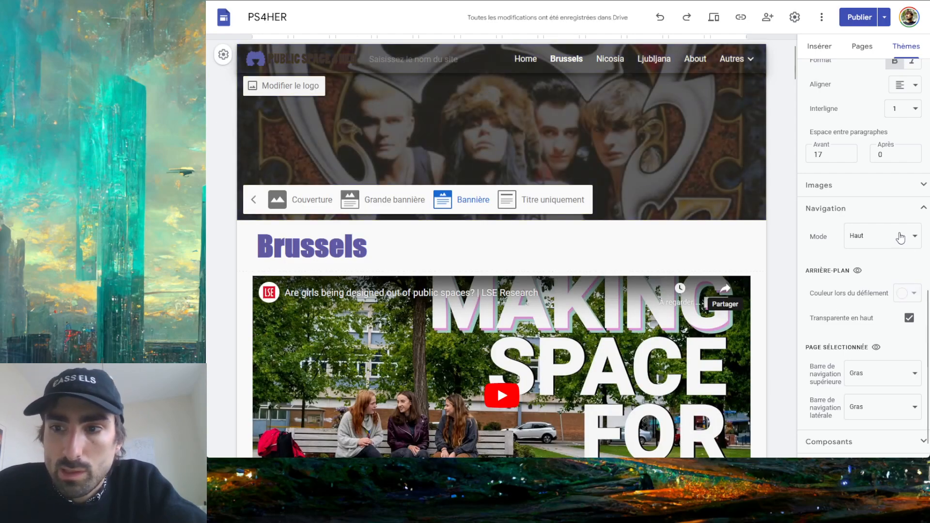
Switch the theme's navigation mode back and forth between "Sur le côté" and "Haut", leaving it on "Sur le côté"
left_click(859, 238)
left_click(871, 265)
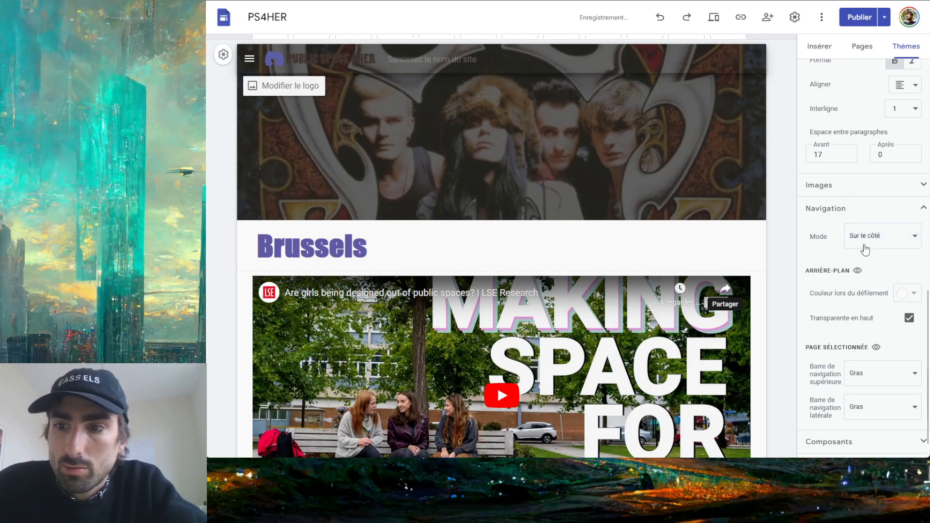
left_click(862, 241)
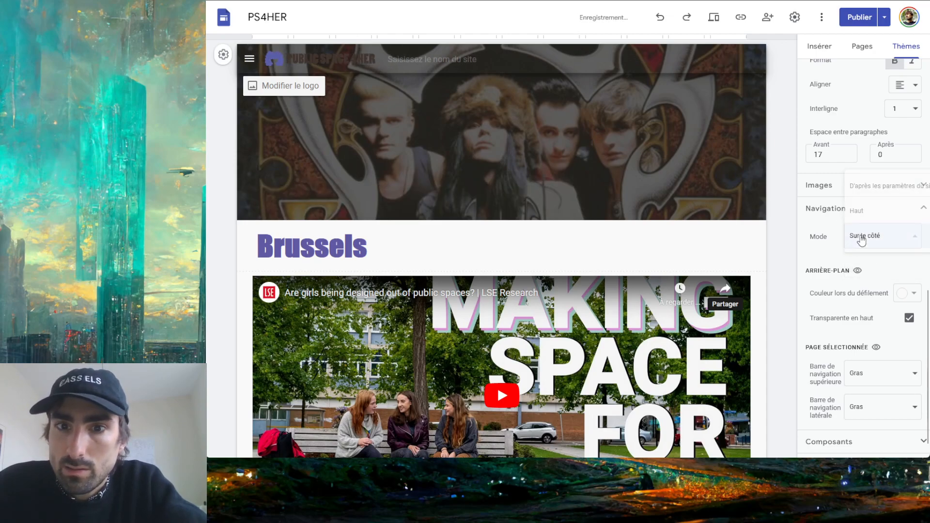
left_click(865, 197)
left_click(859, 236)
left_click(861, 263)
left_click(858, 236)
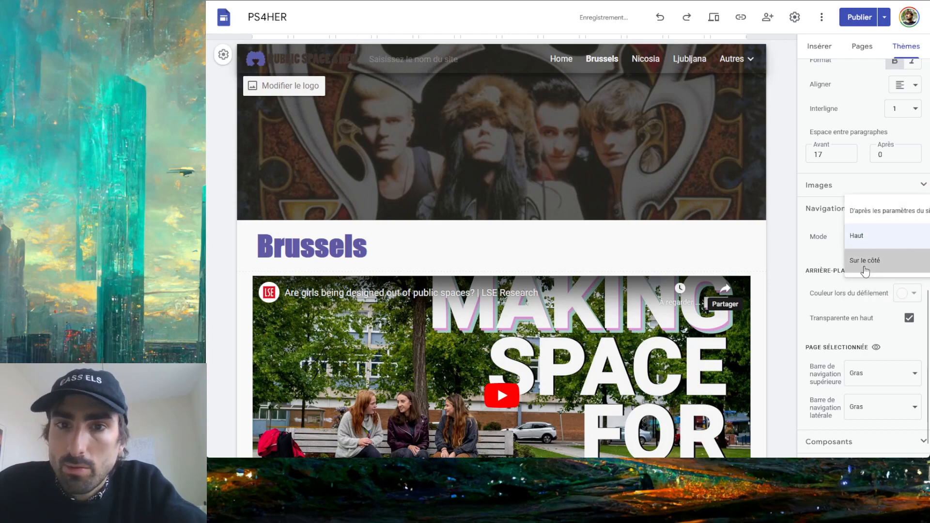
left_click(863, 264)
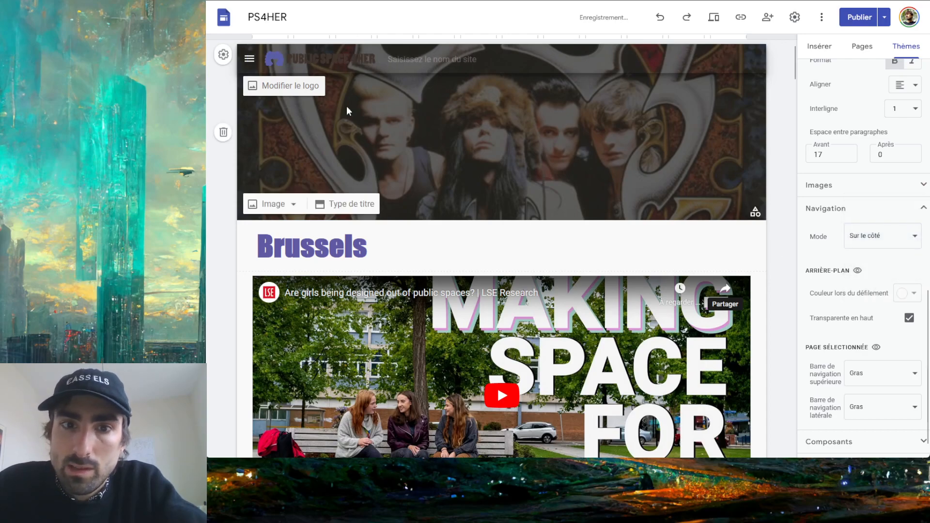
Open and close the side navigation menu on the Brussels page, and return the navigation mode to "Haut"
left_click(250, 63)
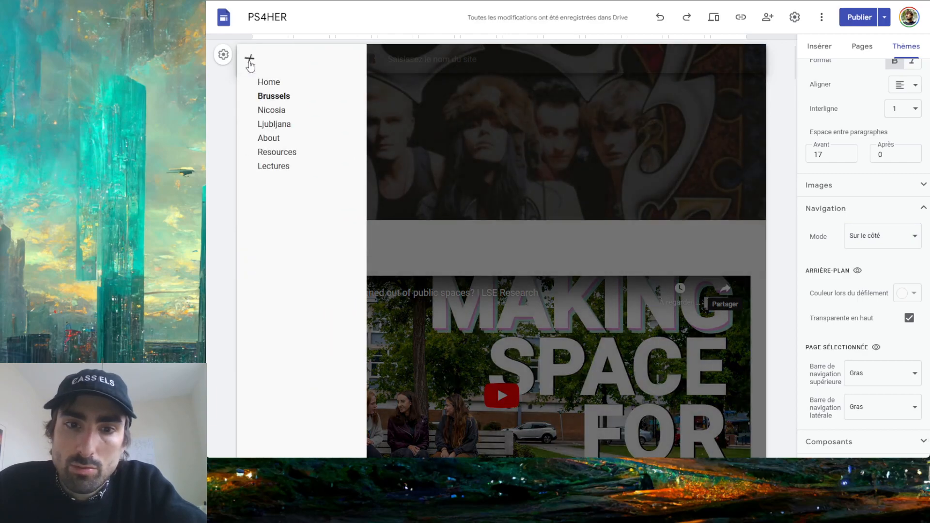
left_click(250, 63)
left_click(250, 63)
left_click(250, 63)
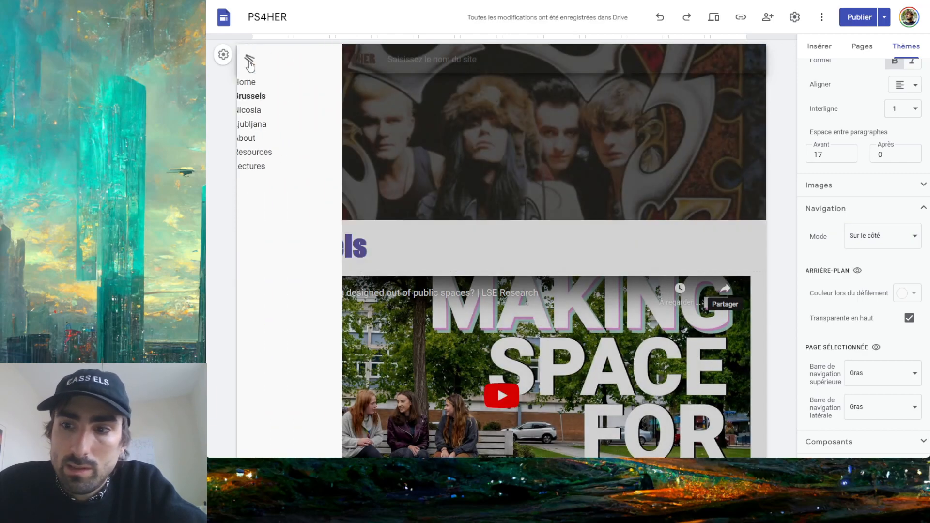
left_click(893, 242)
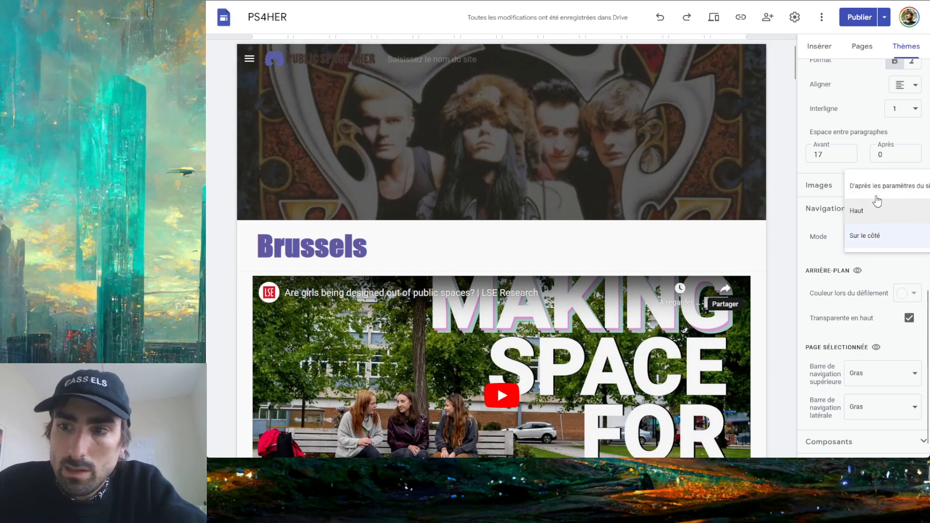
left_click(872, 209)
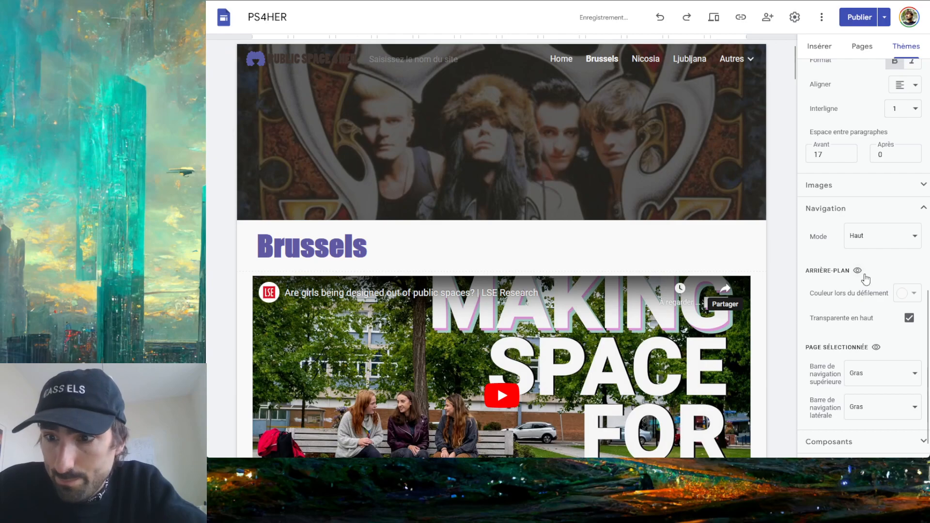
Turn off the "Transparente en haut" option for the navigation bar's background and check the page while scrolling
scroll(857, 280, "down", 1)
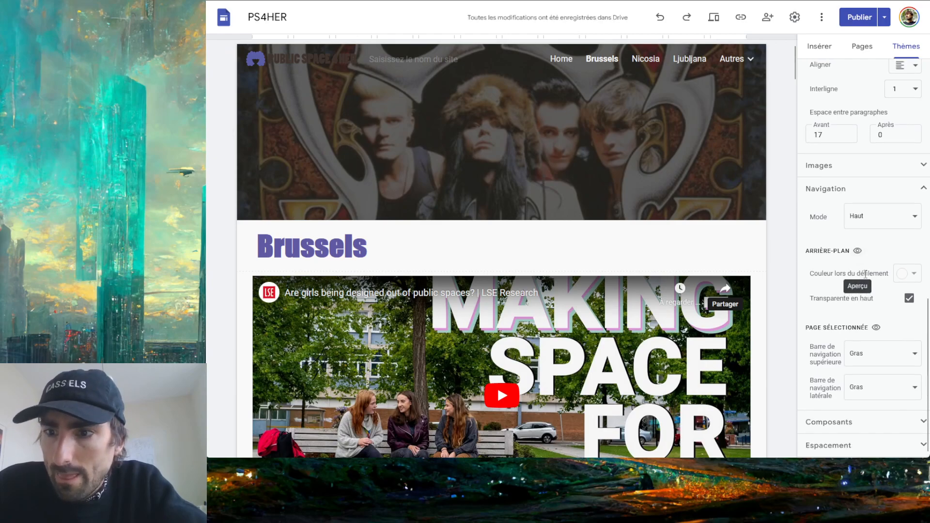
left_click(910, 299)
scroll(589, 263, "down", 7)
scroll(588, 260, "up", 7)
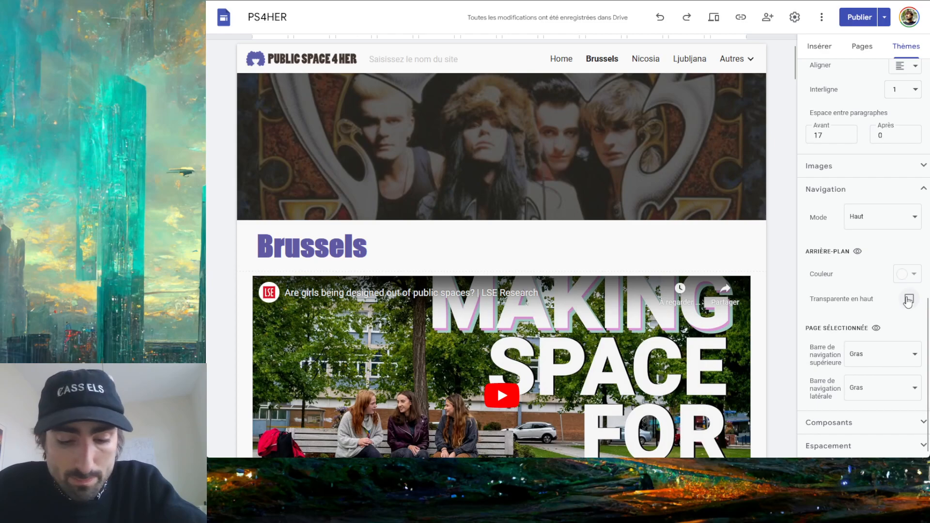
Try the theme purple #6159a3 as the navigation bar's background colour, and return it to the theme's off-white
left_click(913, 274)
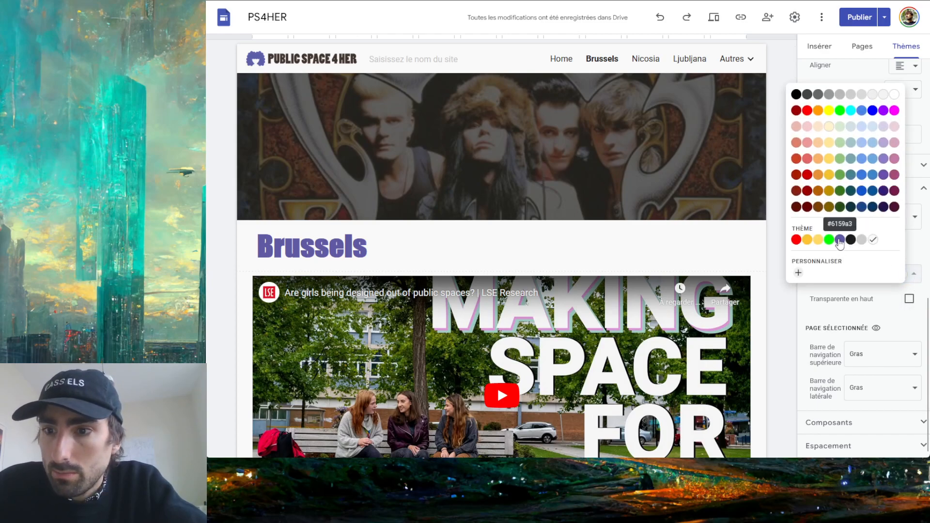
left_click(840, 240)
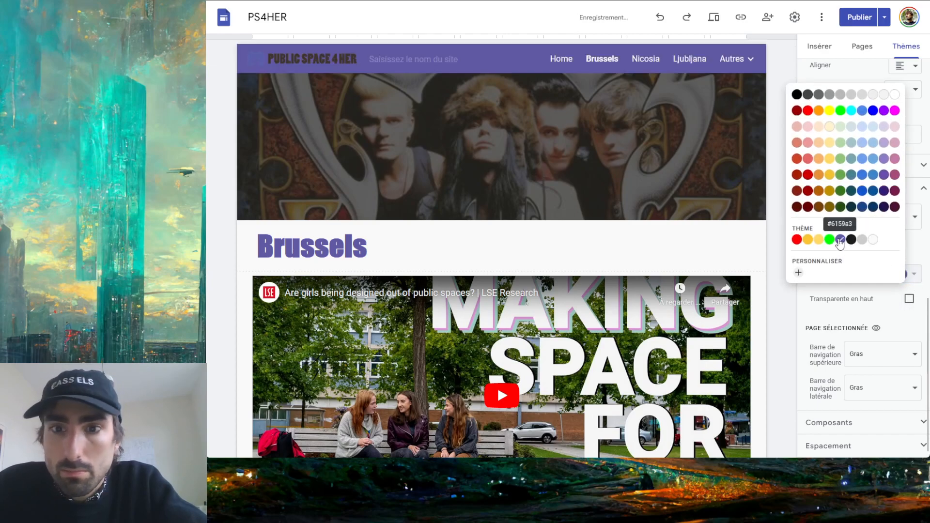
left_click(915, 273)
left_click(870, 241)
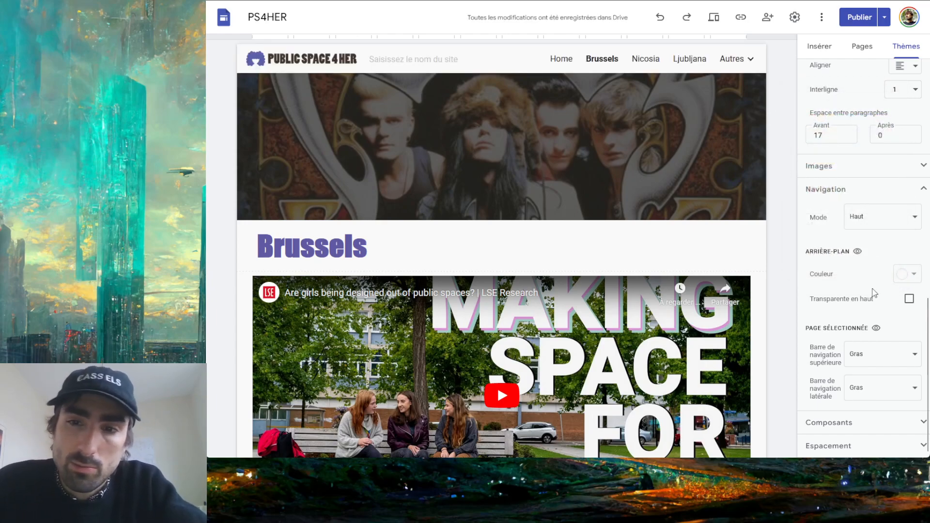
Try the theme's black as the navigation bar's background colour, and return it to off-white
left_click(908, 274)
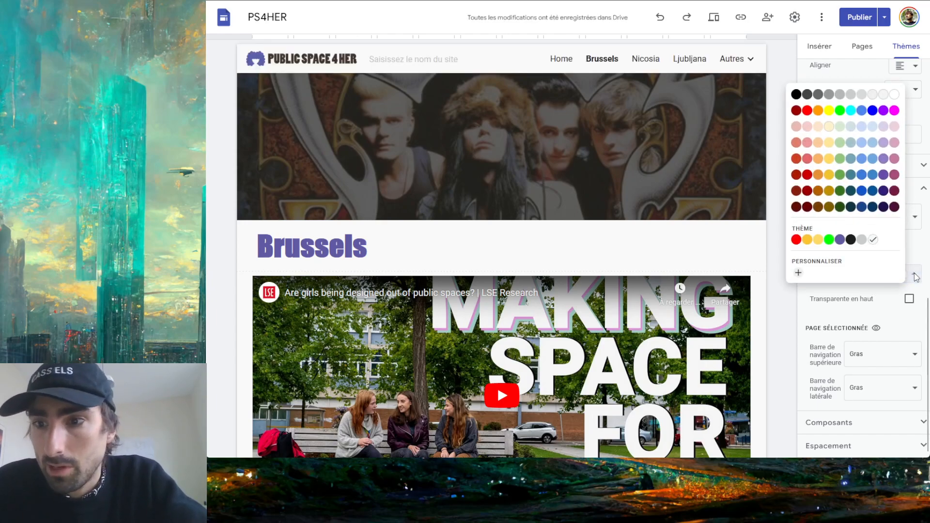
left_click(851, 240)
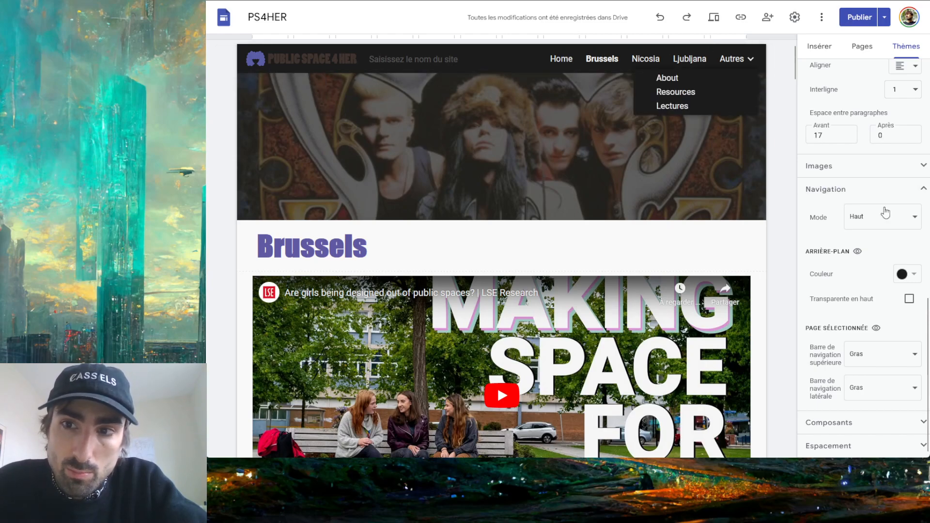
left_click(913, 285)
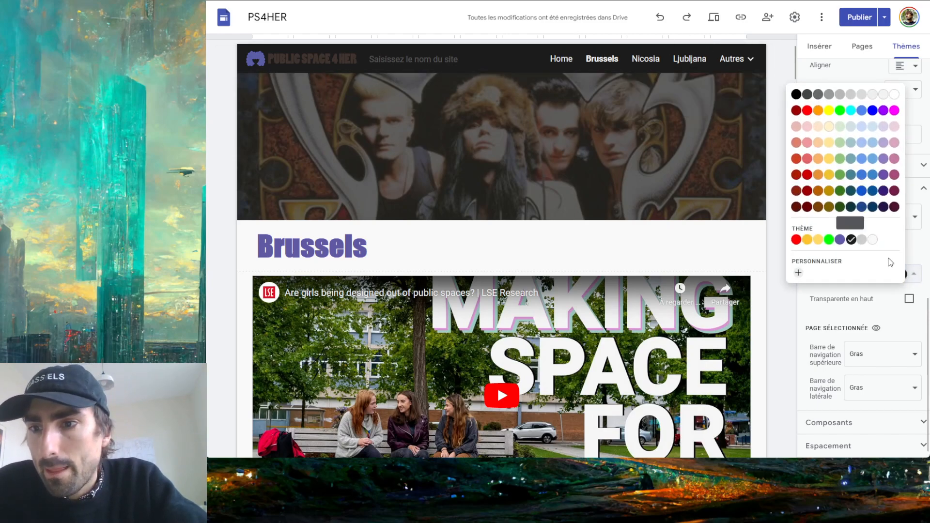
left_click(874, 241)
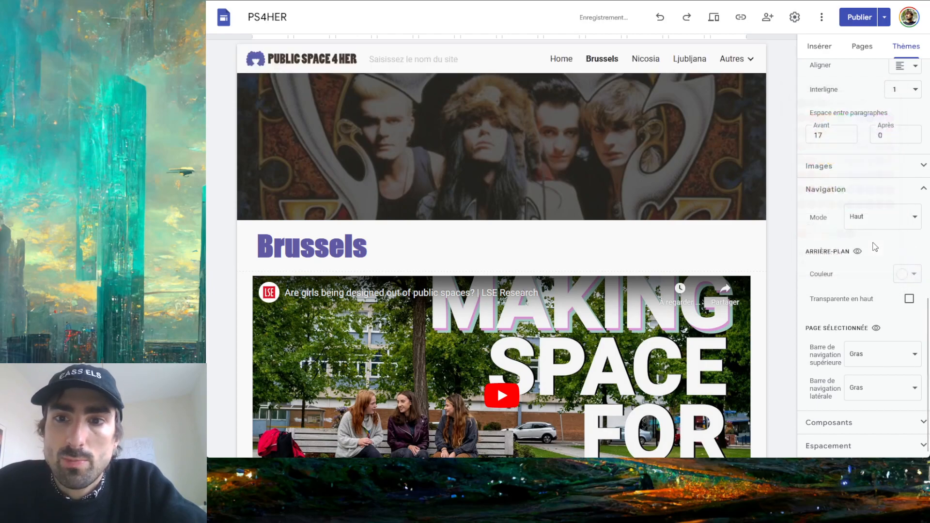
Try the theme's light grey and purple as the navigation background, and restore the off-white colour and the transparency at the top
left_click(909, 277)
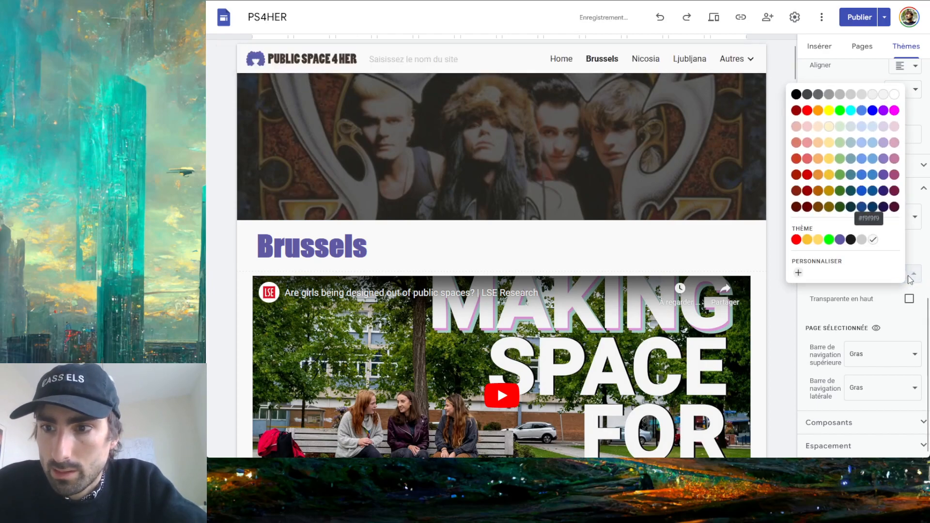
left_click(862, 236)
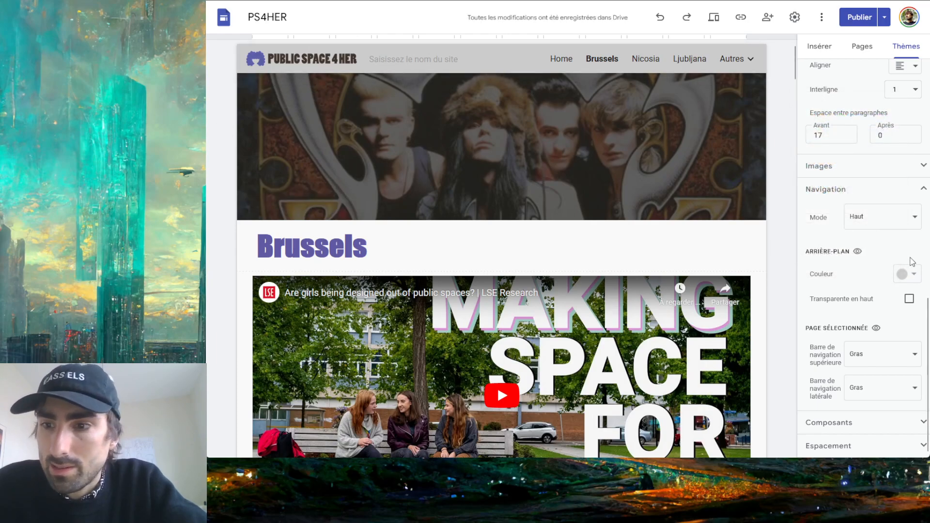
left_click(907, 274)
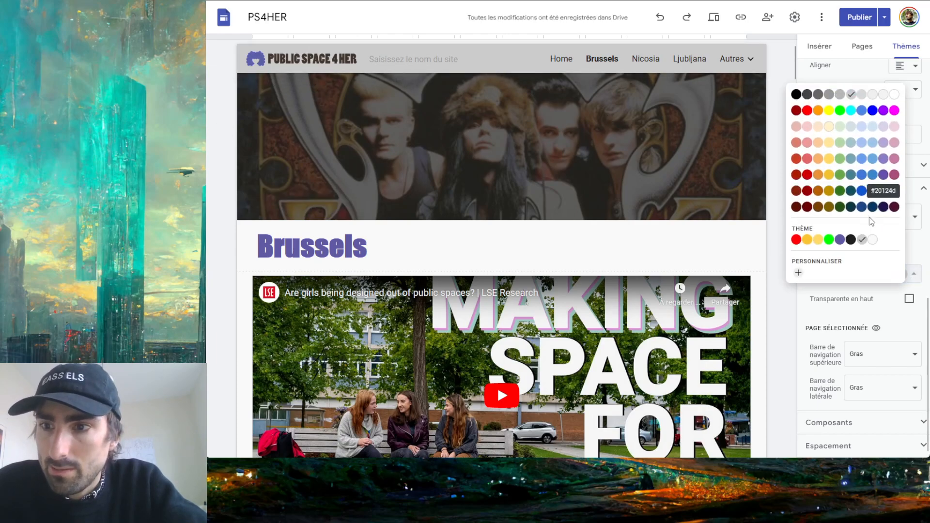
left_click(840, 240)
left_click(906, 275)
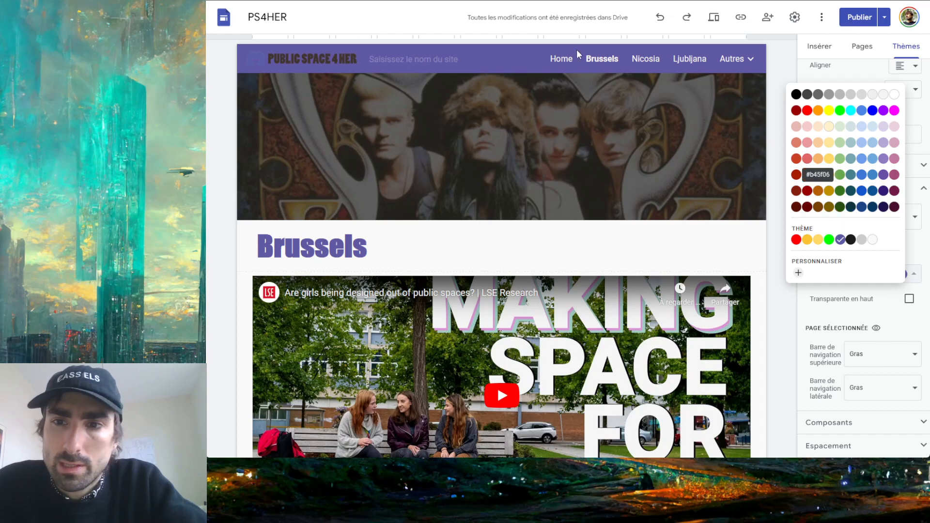
left_click(873, 240)
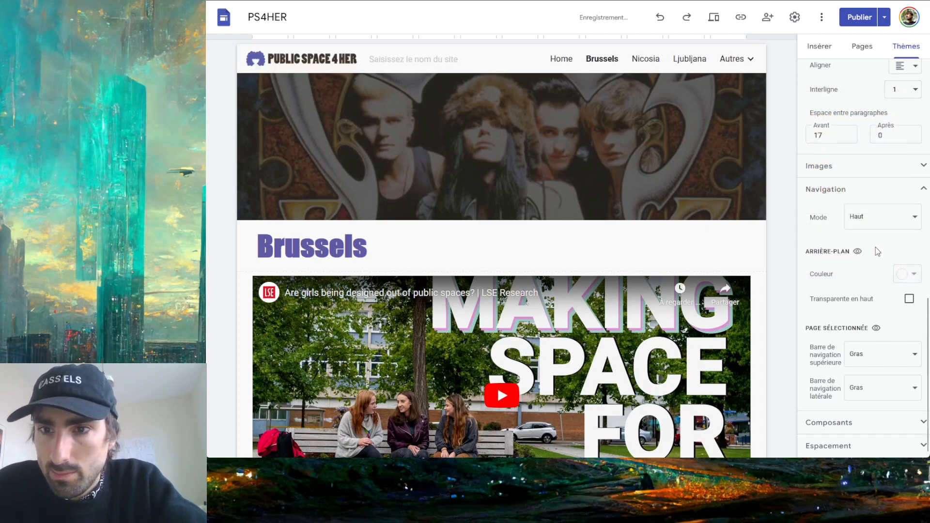
left_click(910, 299)
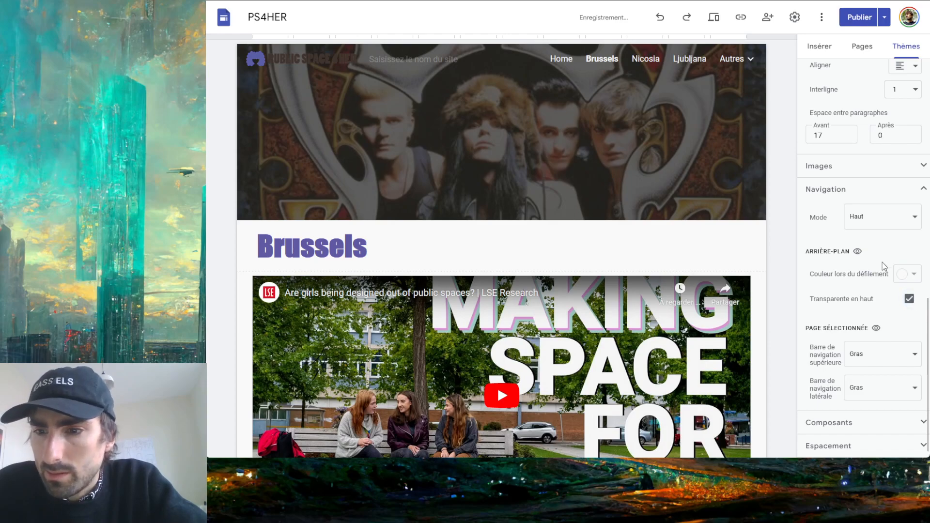
Set the top navigation bar's selected-page style to "Souligné" and check it on the Nicosia and Ljubljana pages
left_click(867, 353)
left_click(869, 381)
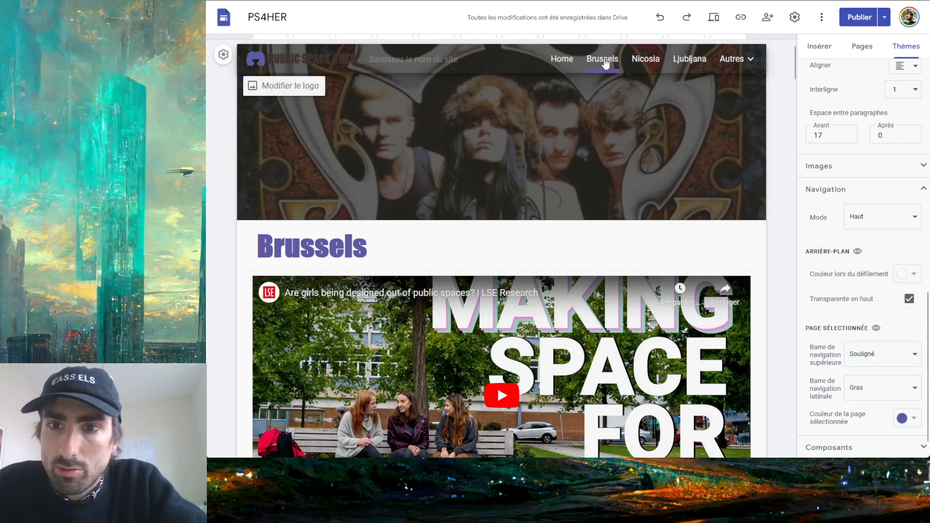
left_click(642, 60)
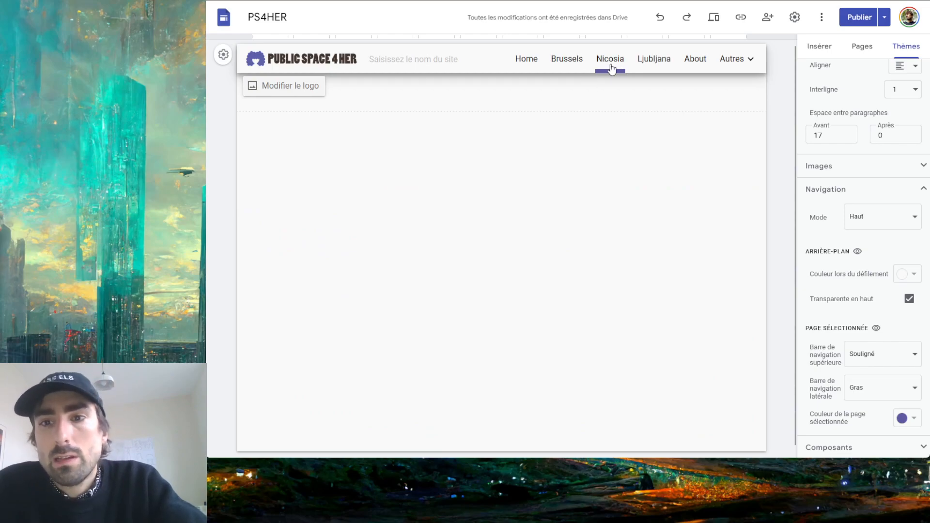
left_click(655, 62)
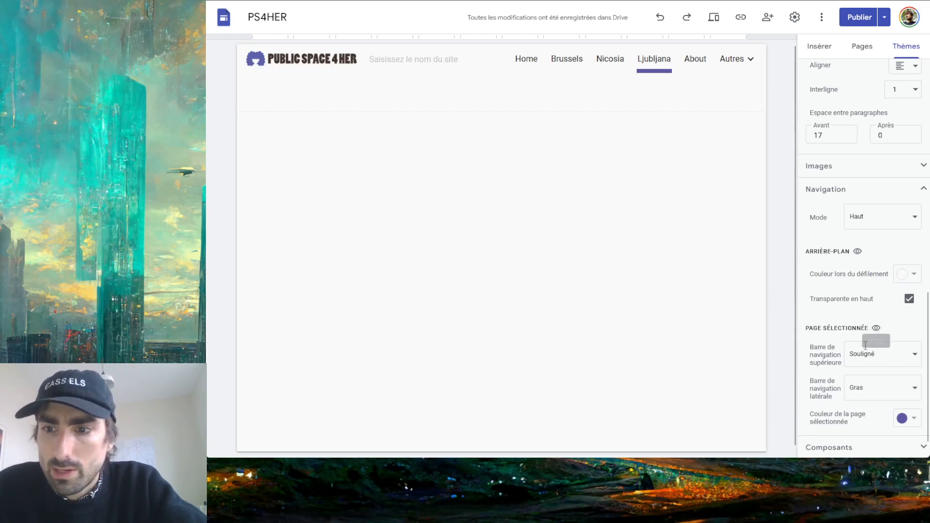
Try "Couleur de l'arrière-plan" as the top navigation bar's selected-page style, and set it to "Couleur de premier plan"
left_click(883, 354)
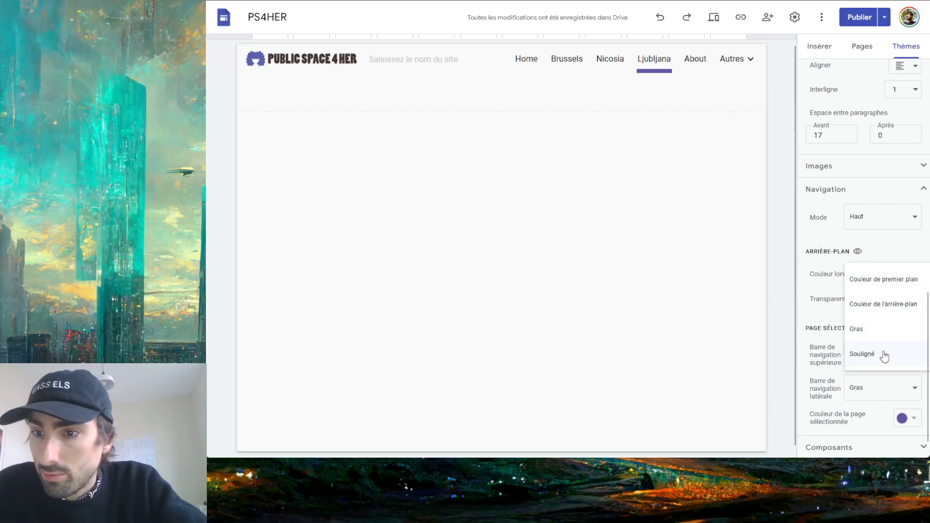
left_click(884, 305)
left_click(879, 358)
left_click(877, 326)
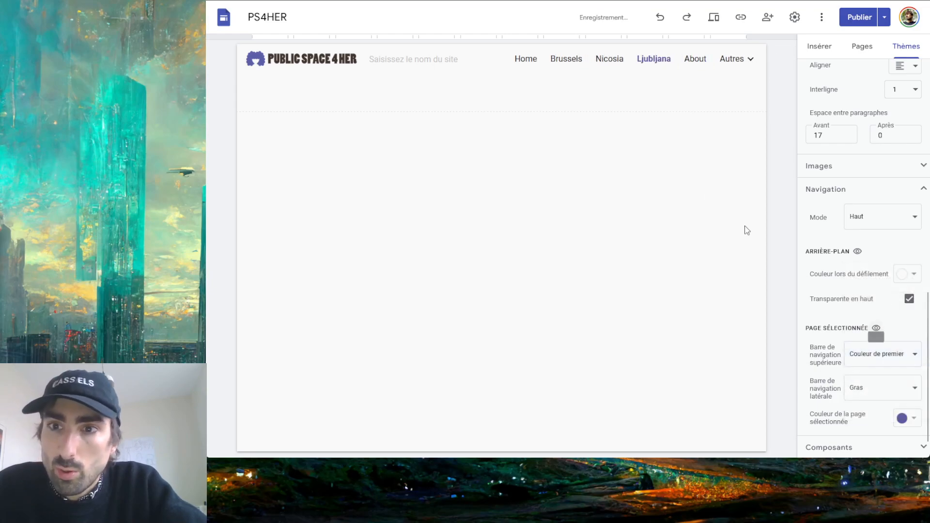
Open the Brussels page and change its header type to "Titre uniquement"
left_click(560, 68)
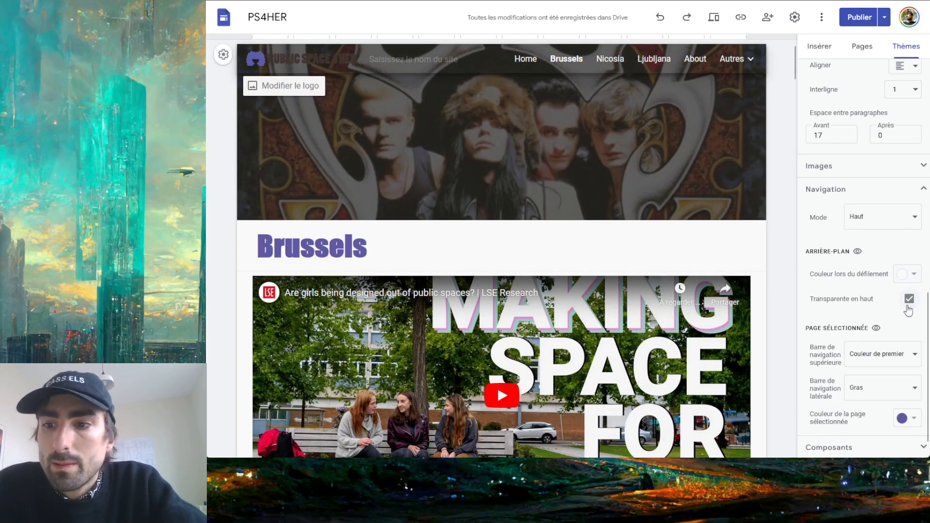
mouse_move(368, 186)
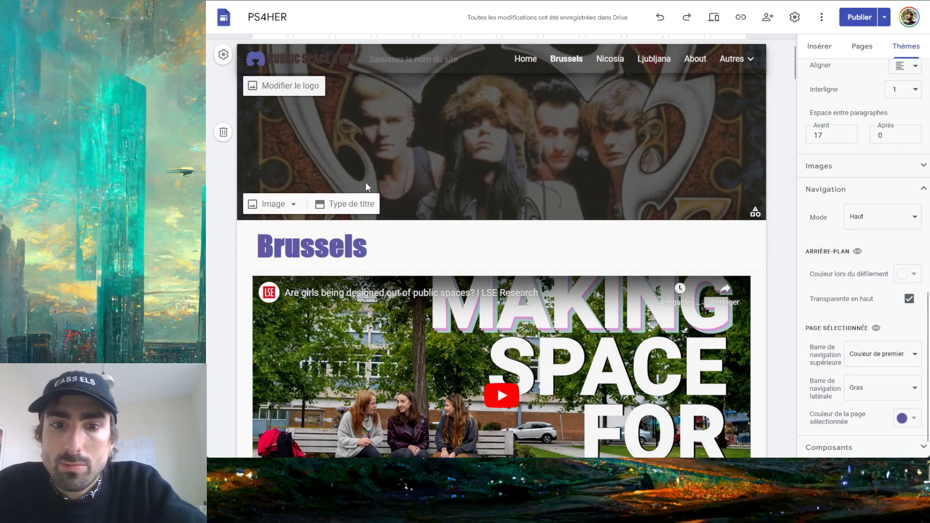
left_click(347, 203)
left_click(553, 199)
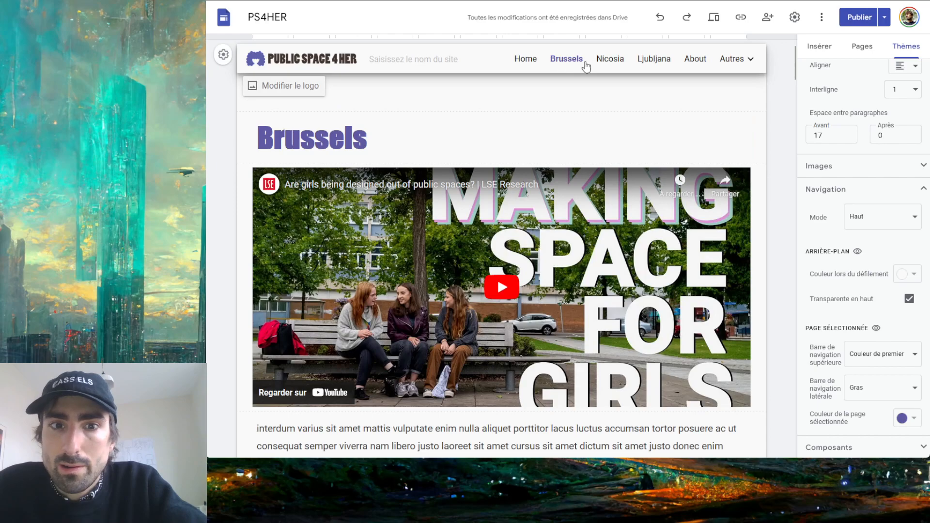
Try magenta as the theme's default colour, and set the default colour to blue
scroll(873, 115, "up", 13)
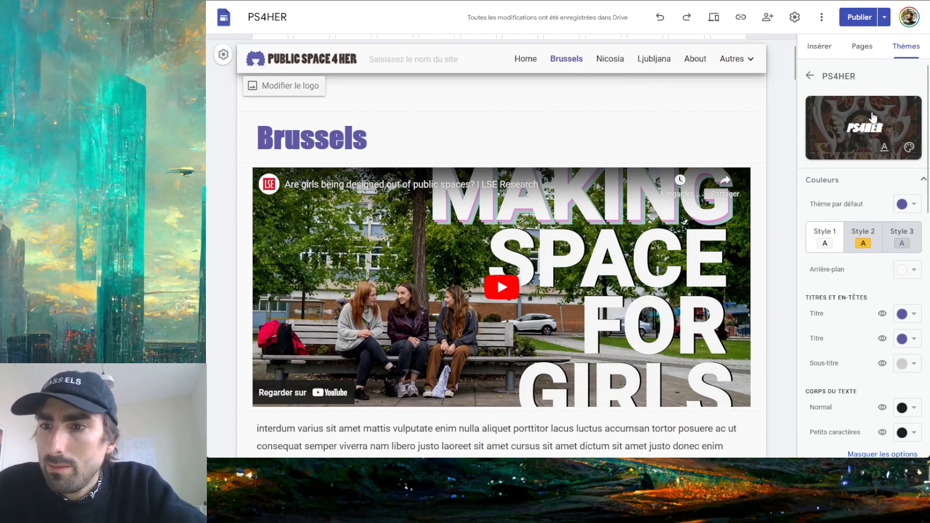
left_click(912, 208)
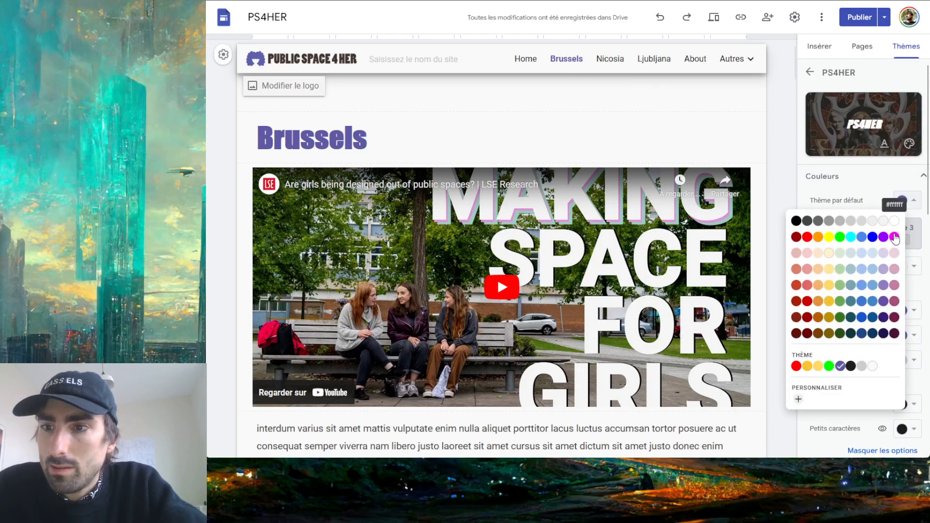
left_click(898, 237)
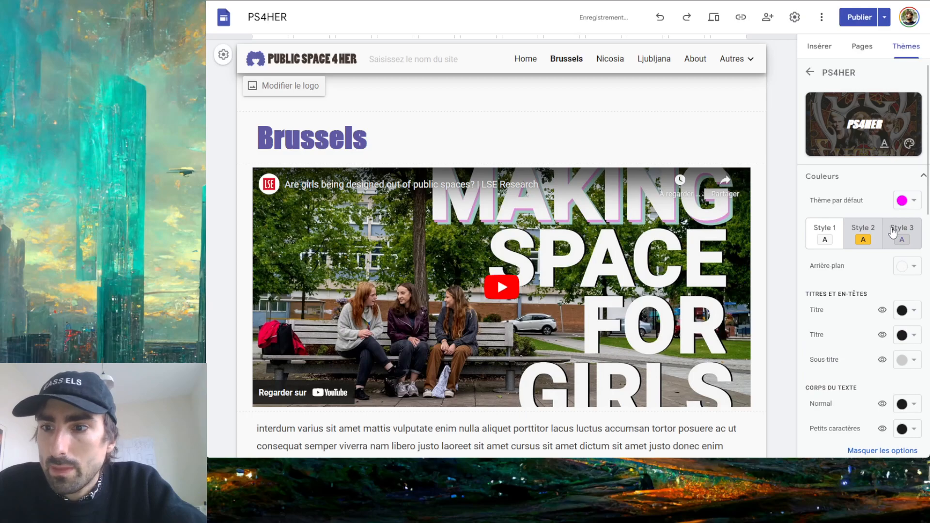
left_click(909, 201)
left_click(863, 320)
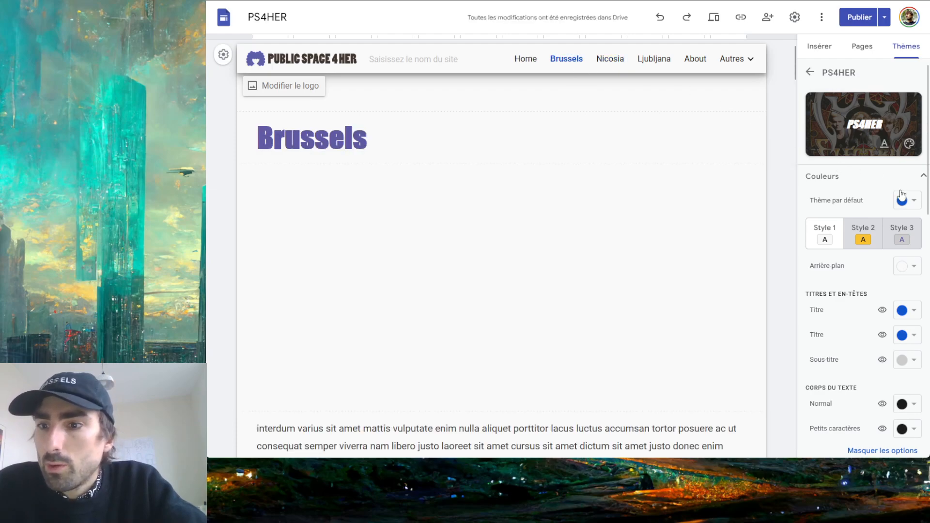
Set the theme's default colour to purple and look at the colour choices for the selected page
left_click(902, 199)
left_click(852, 367)
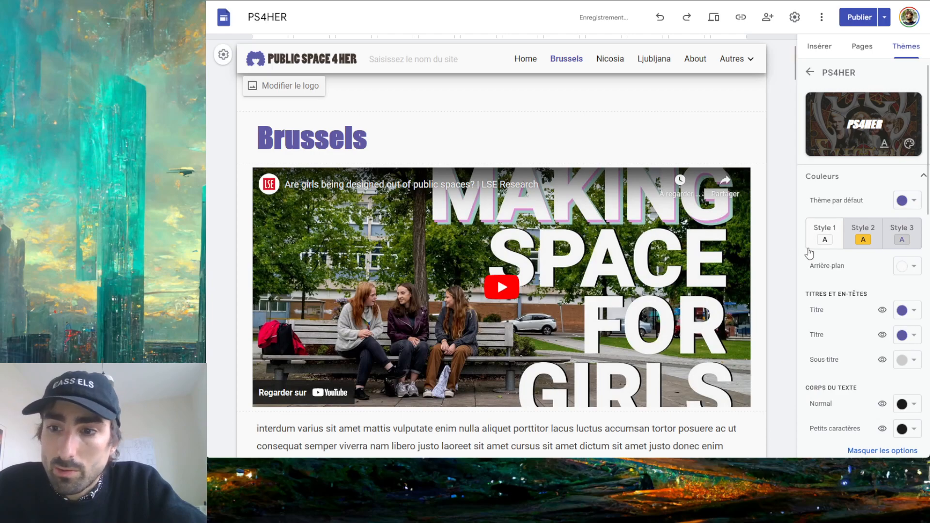
scroll(809, 252, "down", 10)
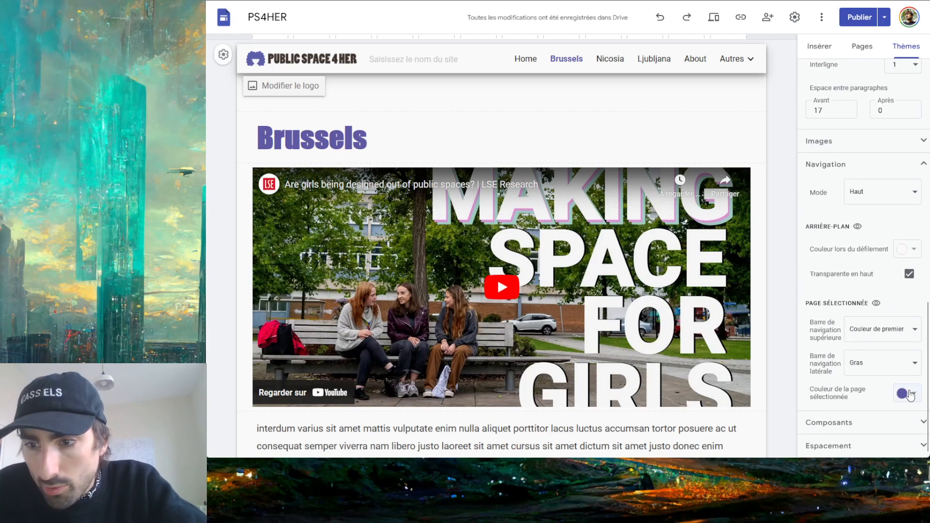
left_click(911, 395)
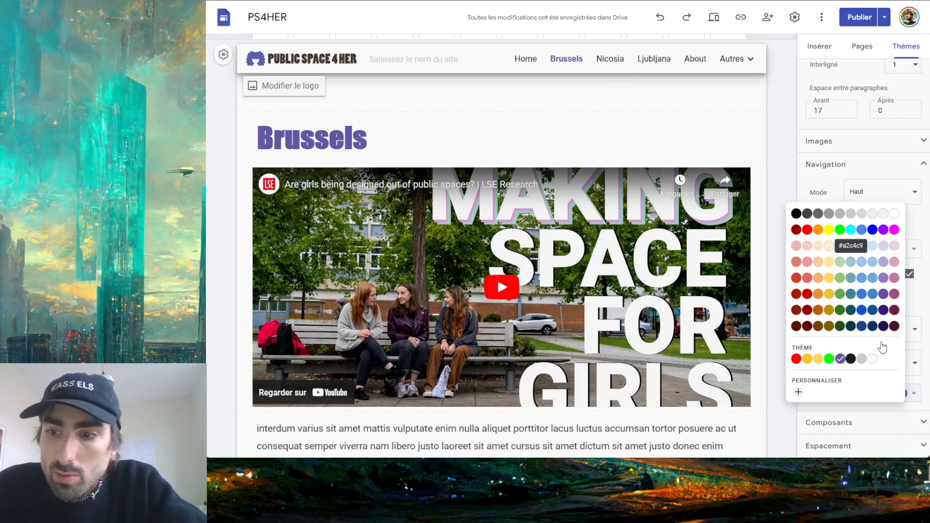
left_click(890, 412)
Look at the side navigation bar's selected-page styles and set the top navigation bar's style to "Souligné"
left_click(907, 369)
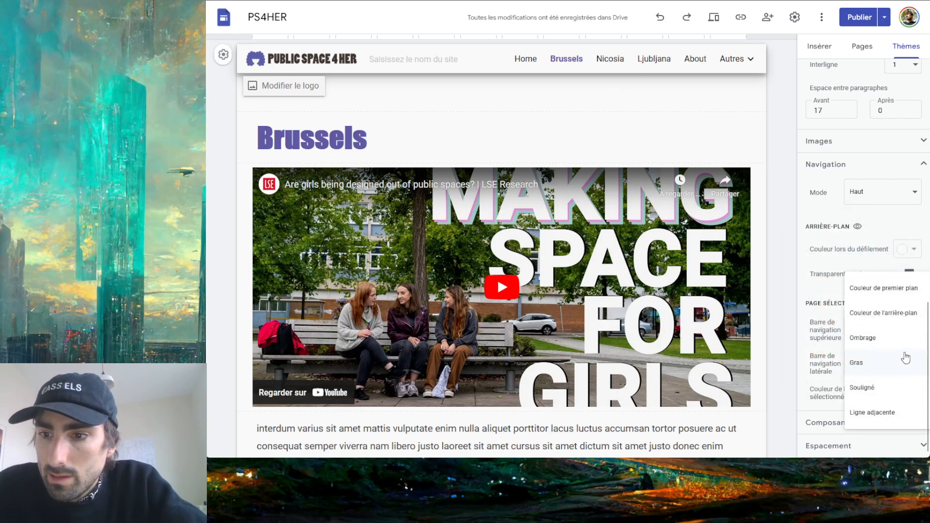
left_click(904, 361)
left_click(886, 336)
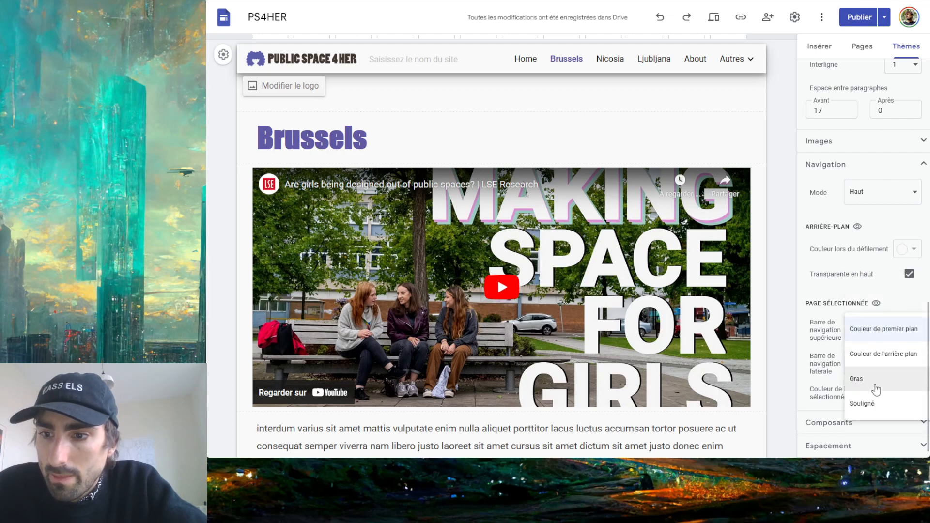
left_click(872, 404)
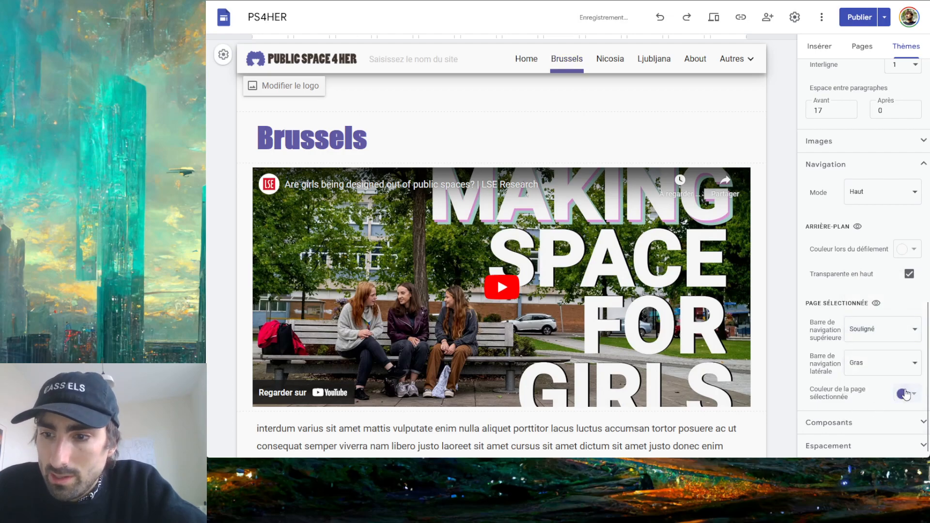
Set the selected-page colour to the theme's black and check the navigation bar on the Nicosia page
left_click(906, 394)
left_click(849, 358)
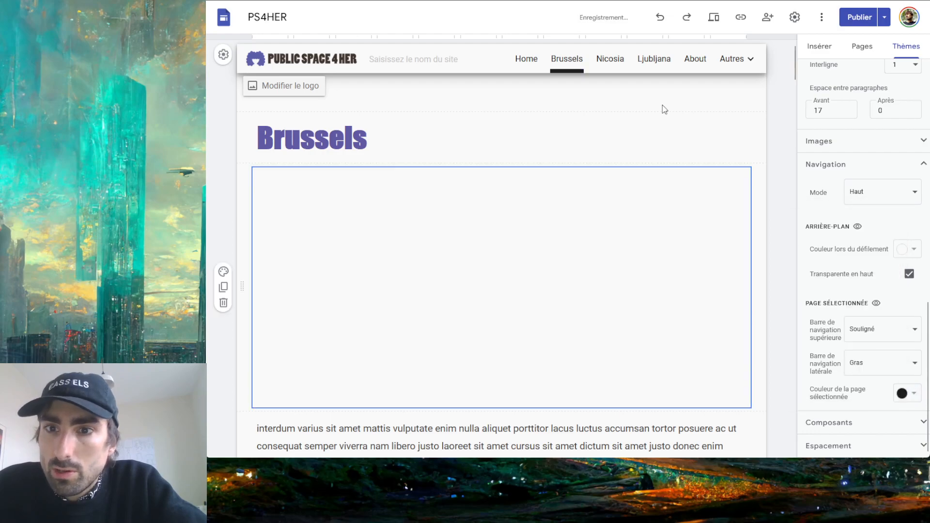
left_click(613, 60)
scroll(832, 164, "up", 12)
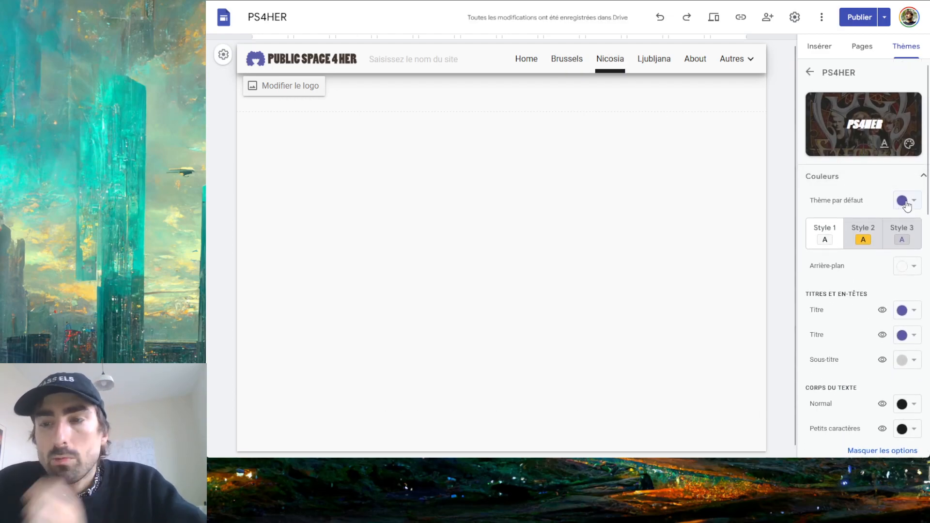
scroll(878, 204, "down", 10)
scroll(877, 203, "down", 2)
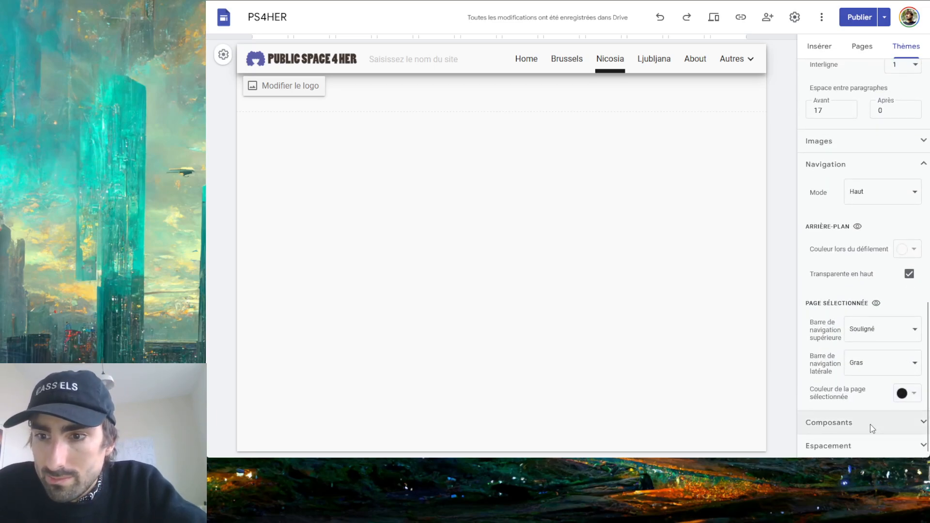
Expand the Composants section and try "Souligné" and "Ombrage" as the side navigation bar's selected-page style
left_click(873, 429)
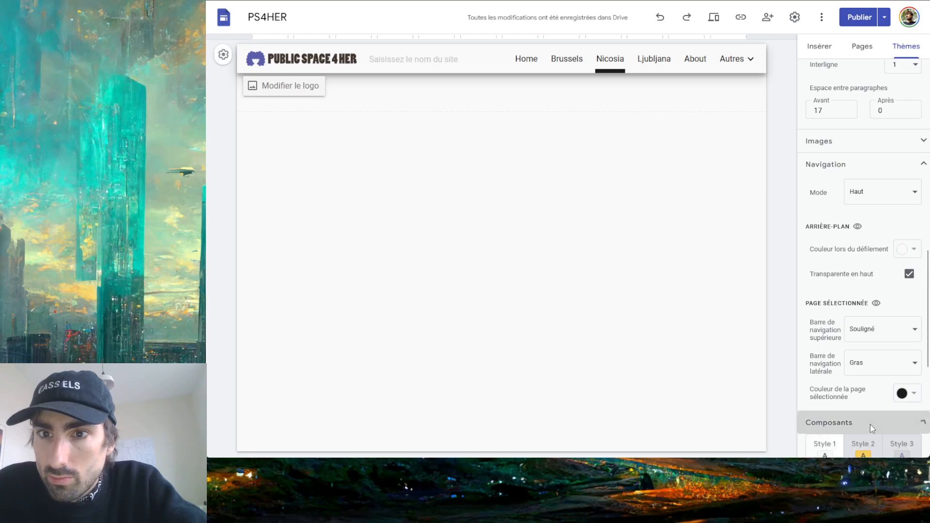
left_click(876, 363)
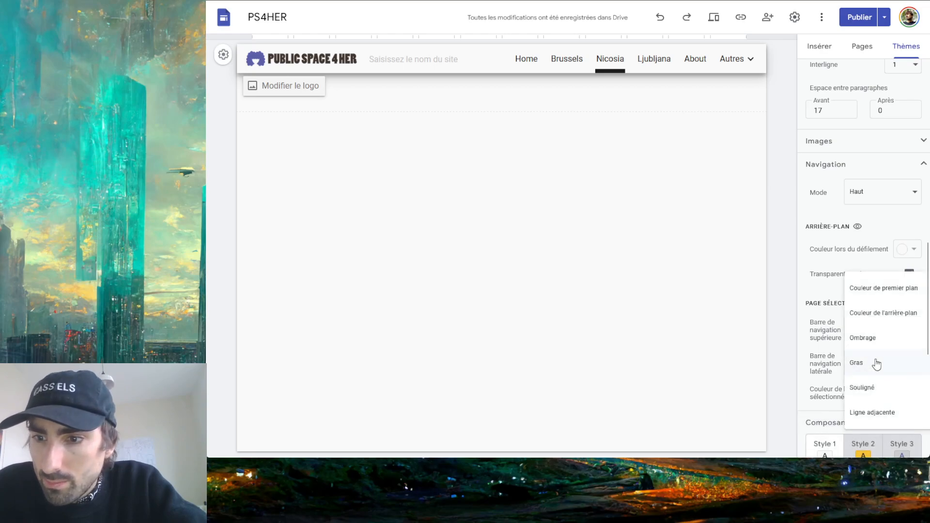
left_click(870, 388)
left_click(877, 370)
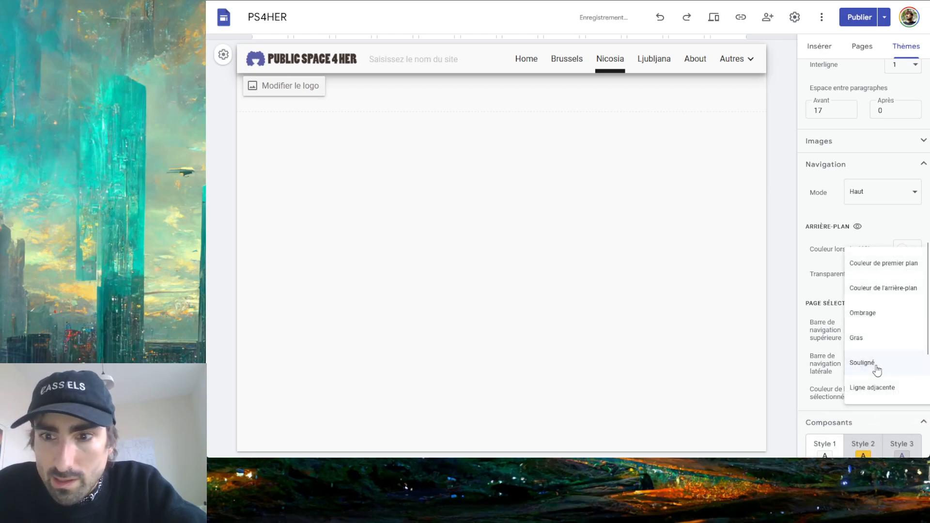
left_click(868, 315)
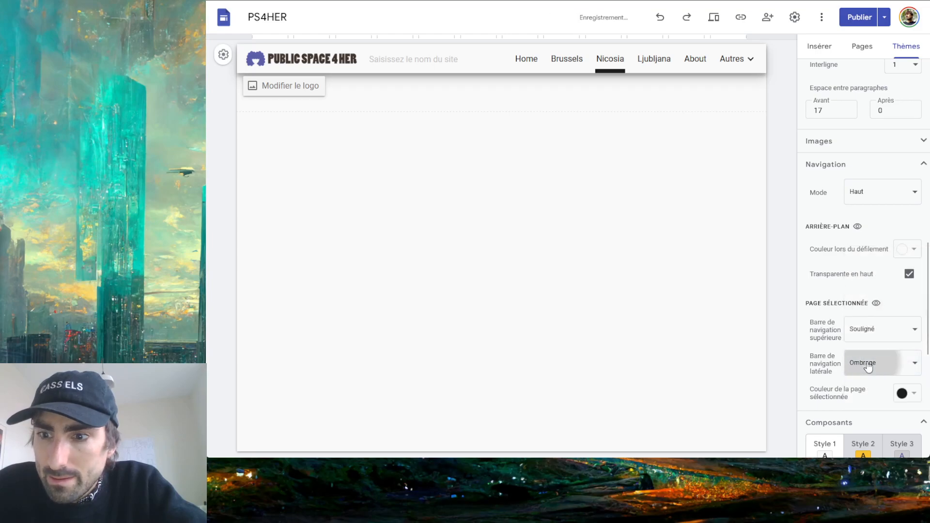
left_click(869, 366)
left_click(868, 358)
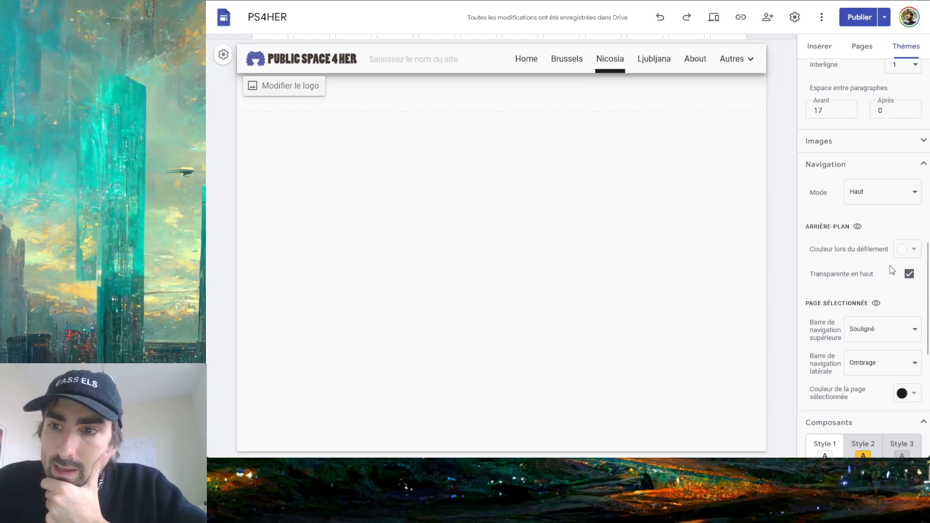
Try "Sur le côté" as the navigation mode and open the site's side menu to check the selected-page style
left_click(883, 192)
left_click(869, 219)
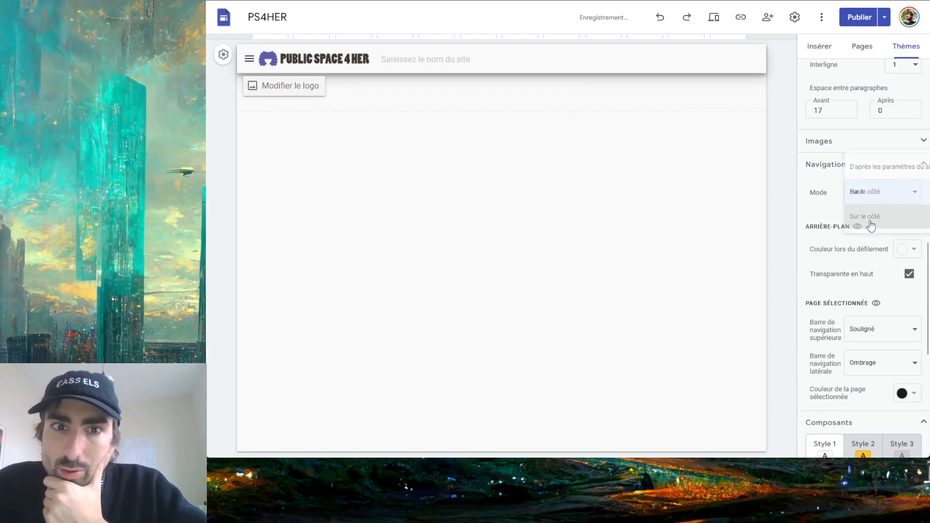
left_click(250, 60)
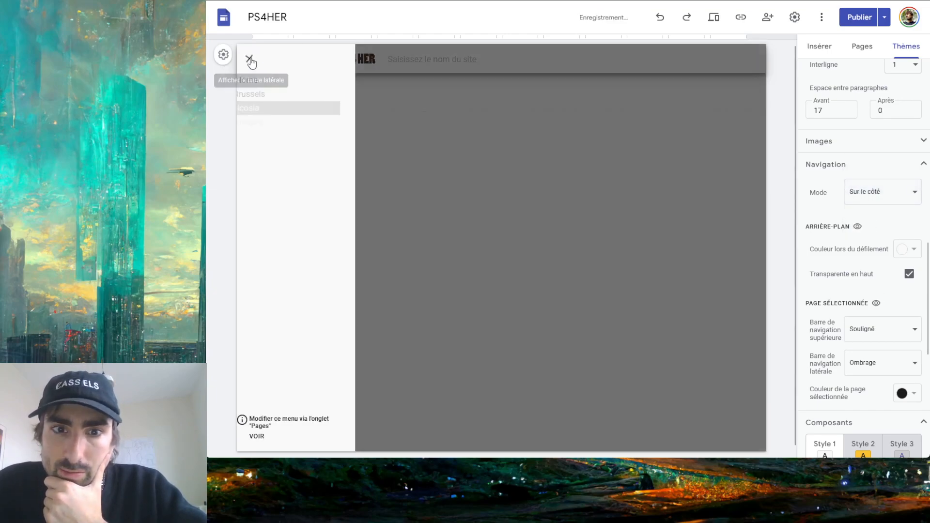
Set the side navigation bar's selected-page style to "Gras" and check it in the site's side menu
left_click(874, 370)
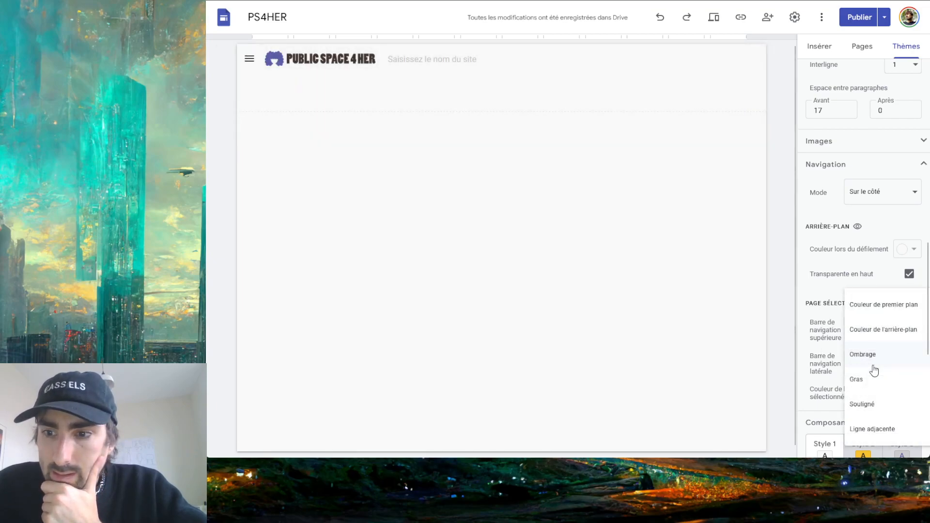
left_click(870, 387)
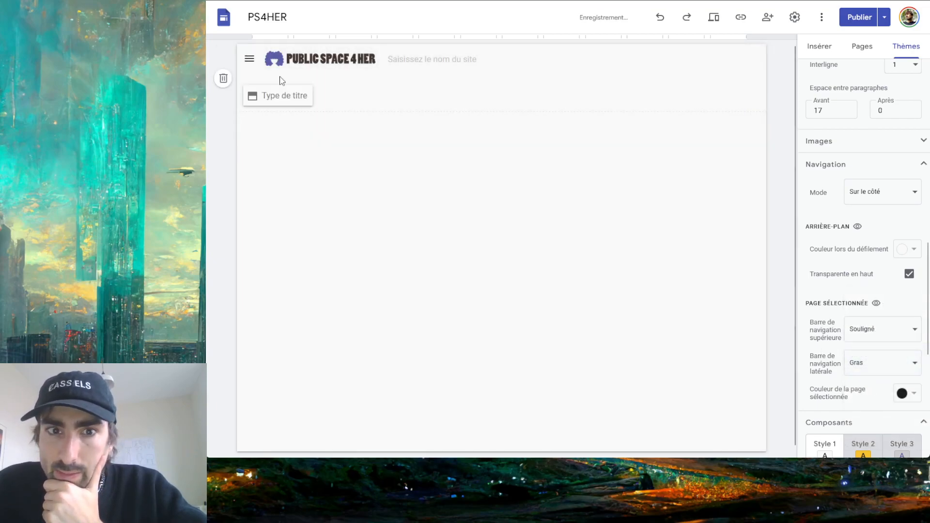
left_click(246, 61)
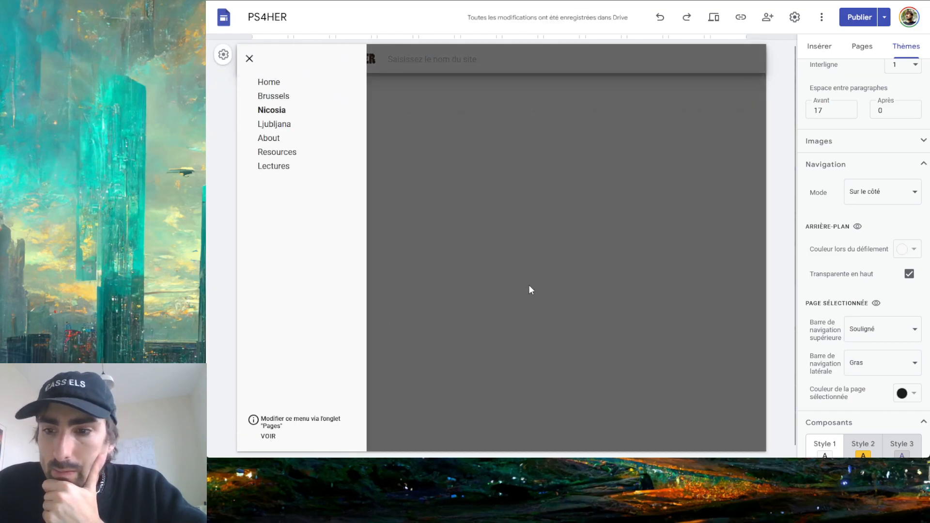
Look over the top navigation bar's selected-page styles and set the navigation mode to "Haut"
left_click(889, 330)
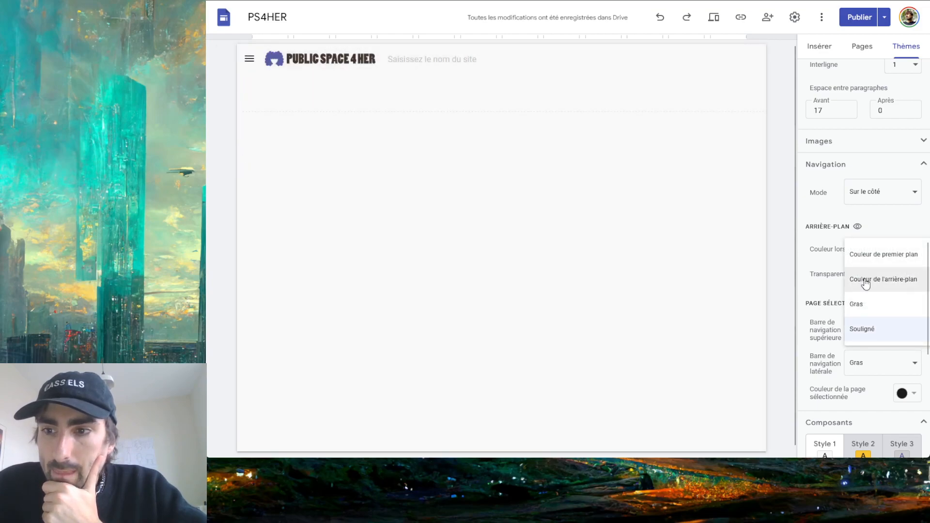
left_click(875, 332)
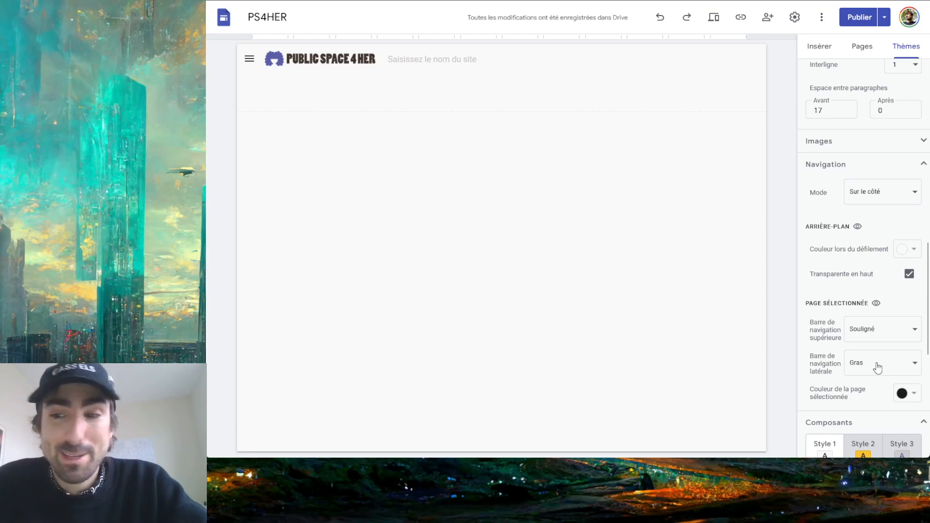
left_click(872, 331)
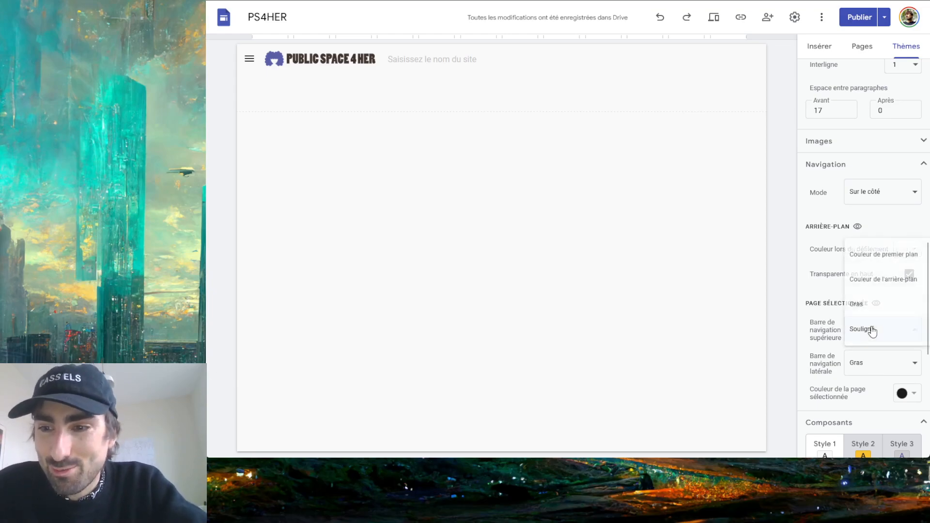
left_click(822, 329)
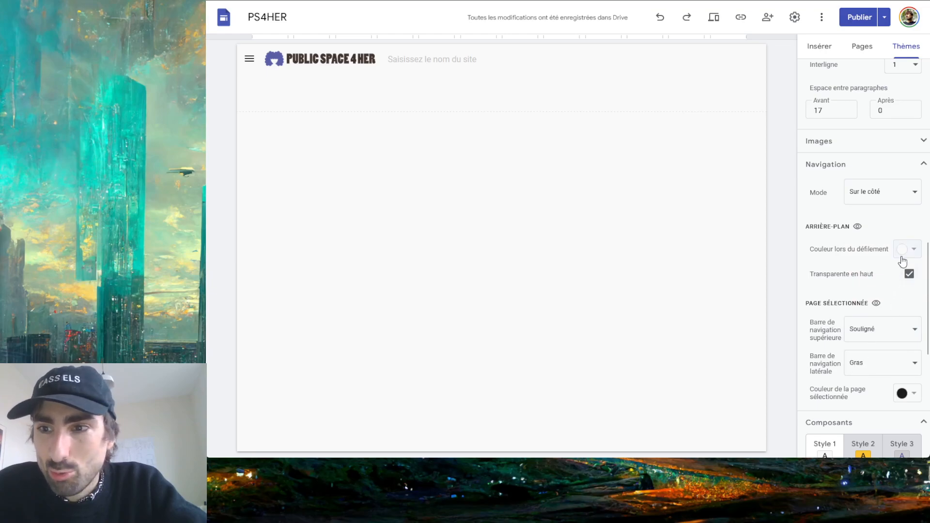
left_click(885, 198)
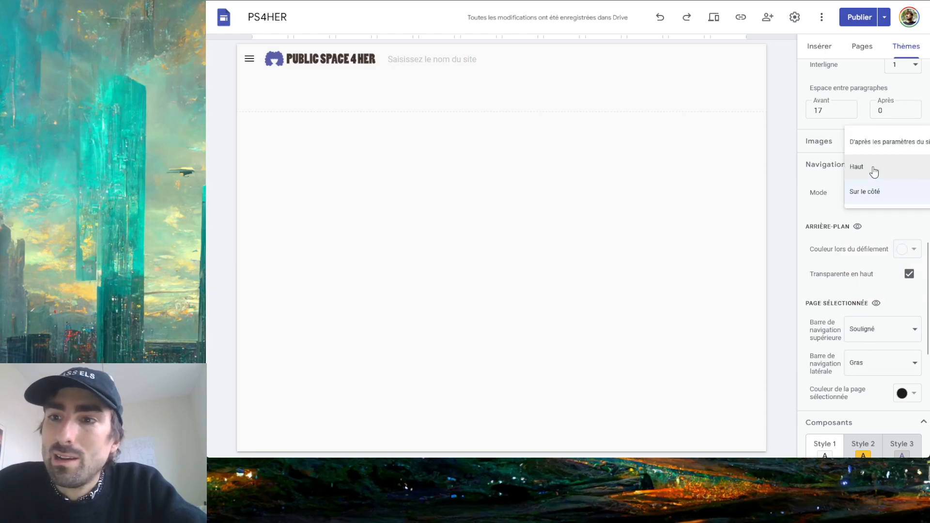
left_click(874, 168)
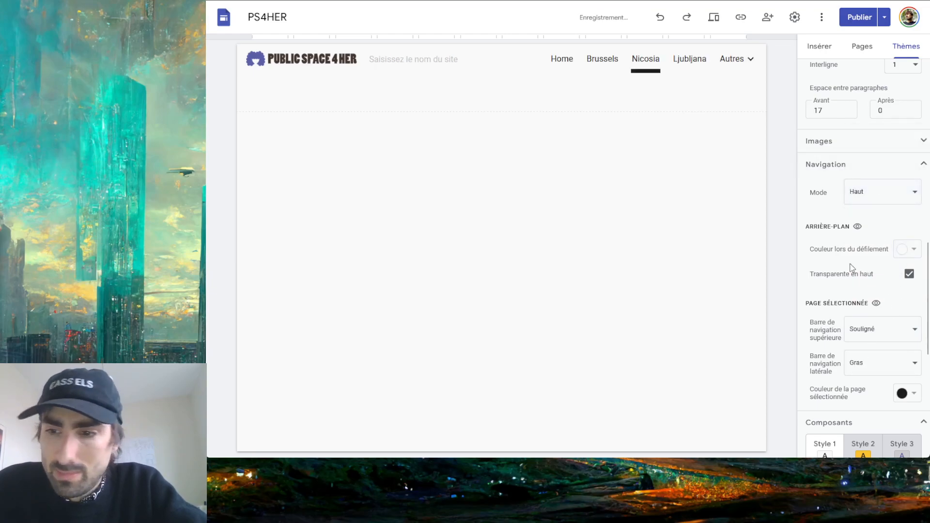
Review the Composants settings for buttons, separators, links and the image carousel, and collapse the section
scroll(853, 268, "down", 5)
scroll(859, 145, "down", 1)
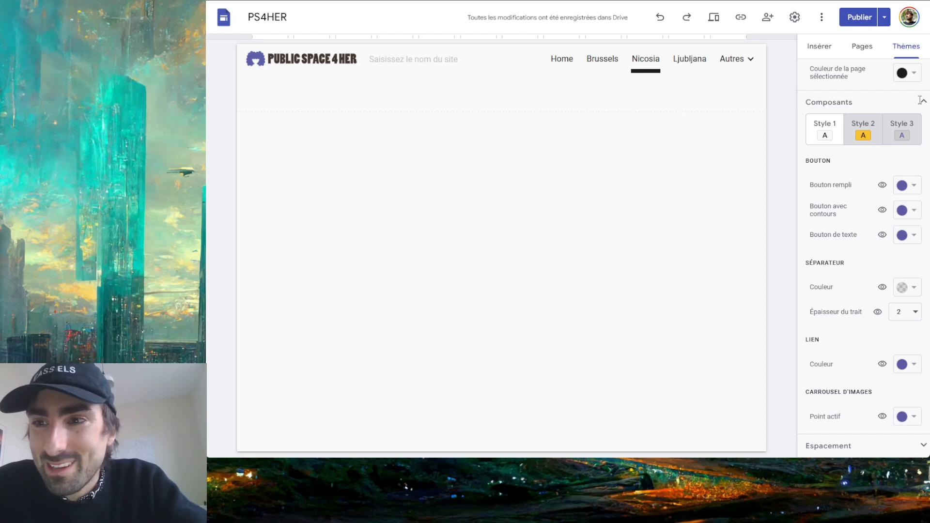
scroll(924, 100, "up", 5)
scroll(862, 322, "down", 6)
scroll(898, 290, "up", 1)
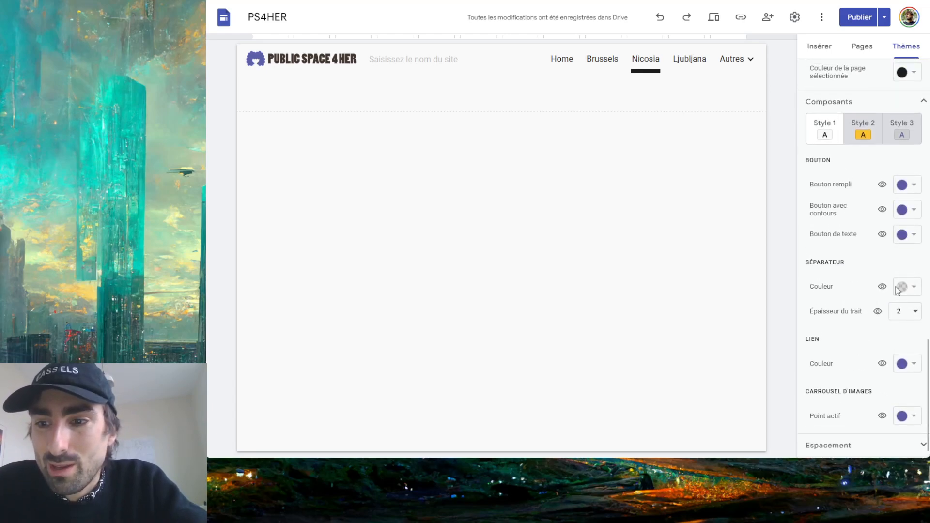
left_click(923, 101)
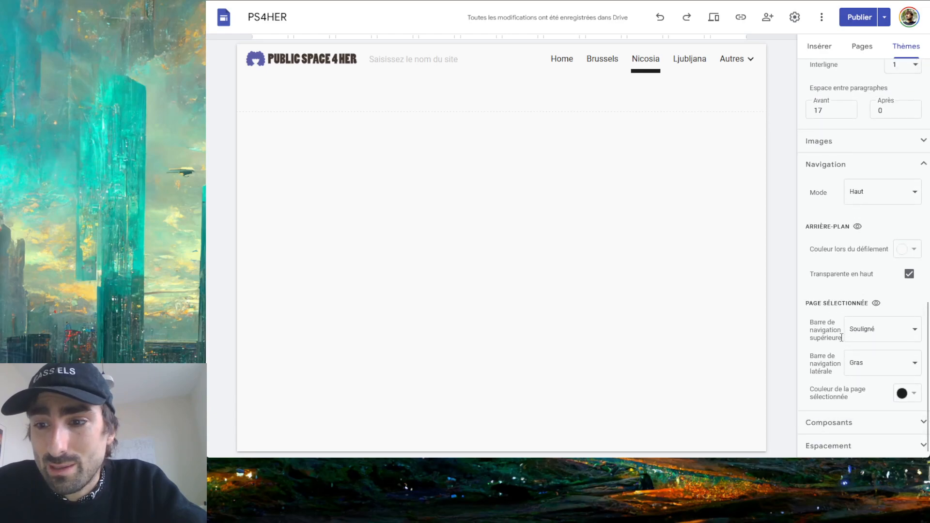
Expand the Espacement settings and, on the Home page, try the "Moyen" density and set it to "Normal"
left_click(842, 446)
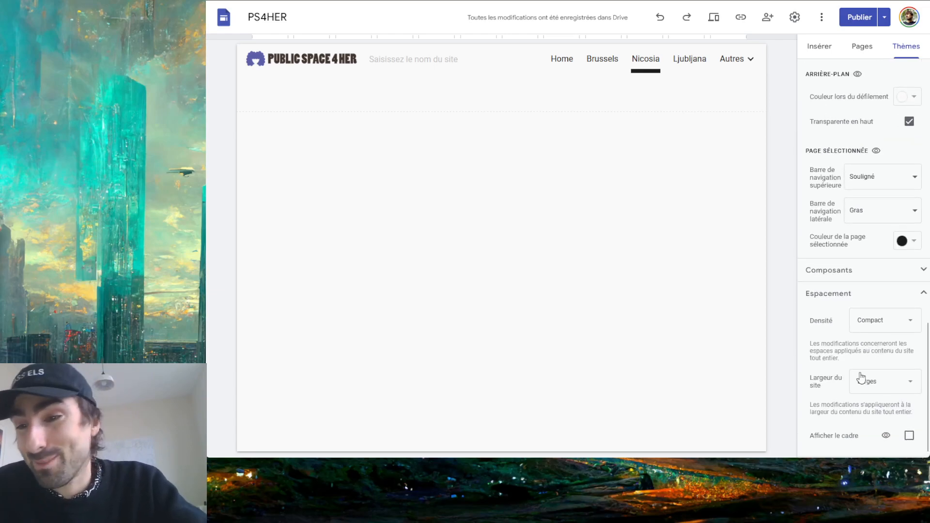
left_click(561, 59)
scroll(569, 167, "down", 1)
scroll(568, 166, "up", 1)
left_click(874, 324)
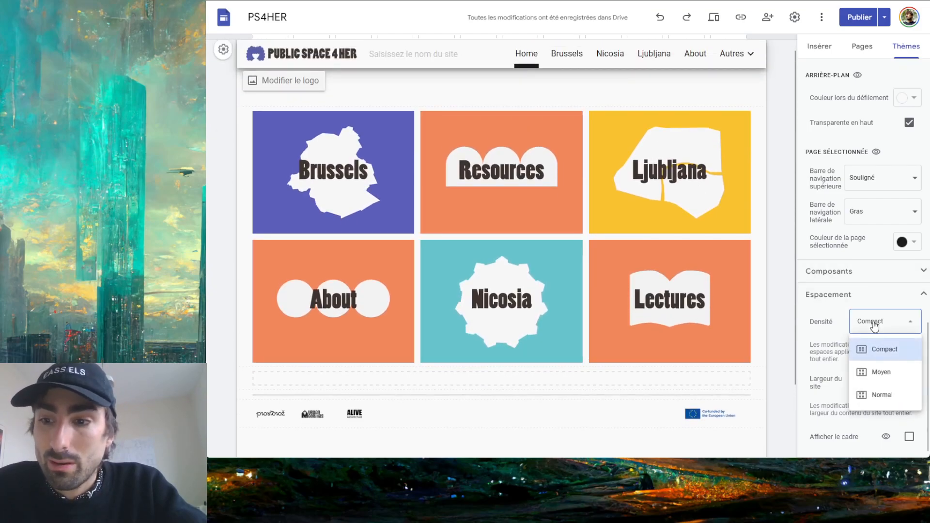
left_click(874, 372)
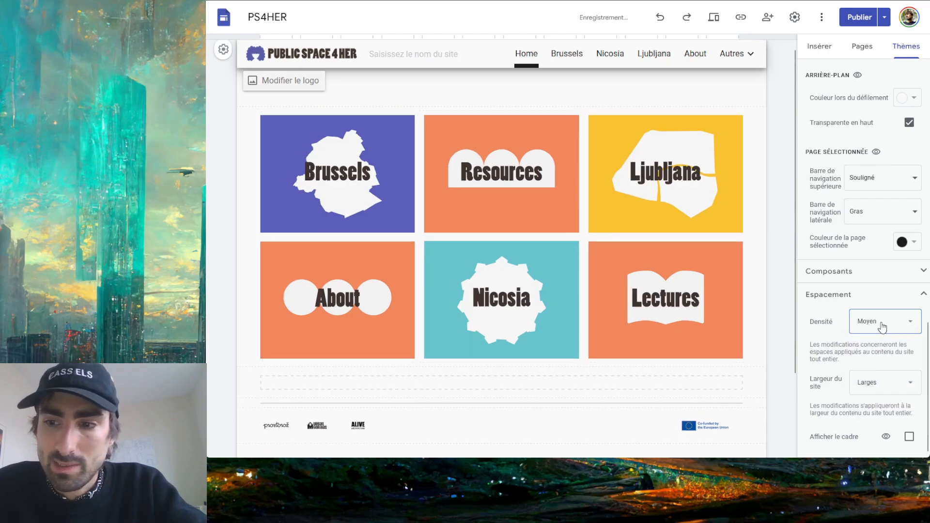
left_click(882, 328)
left_click(876, 395)
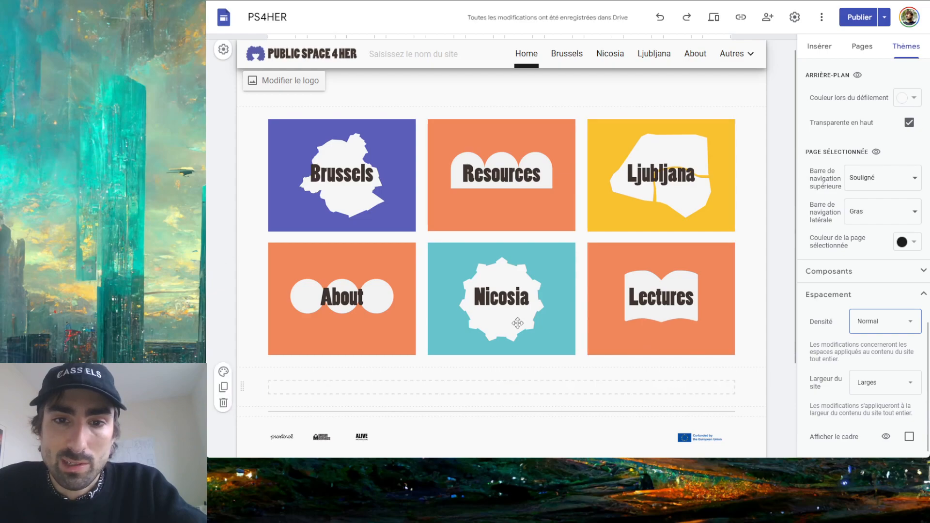
Switch the spacing density to "Compact" and back to "Normal" to compare them on the Home page
left_click(896, 329)
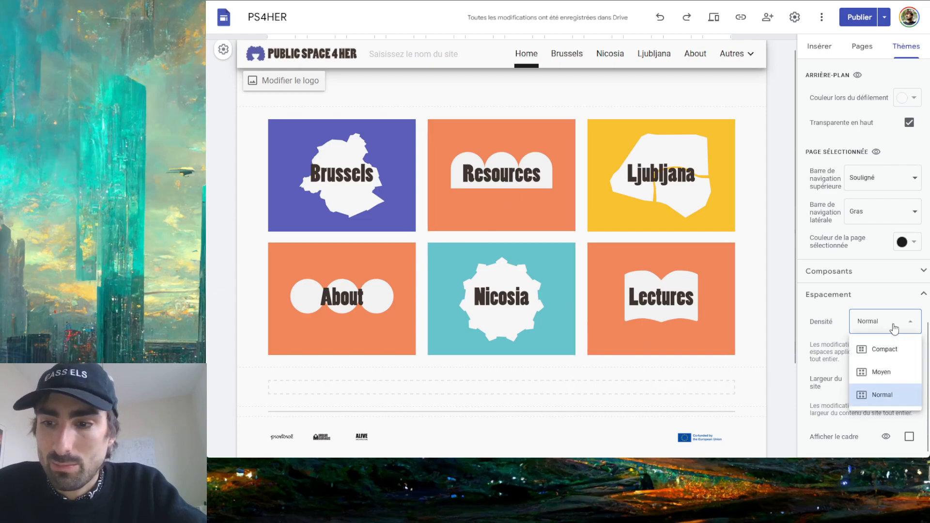
left_click(877, 348)
left_click(867, 323)
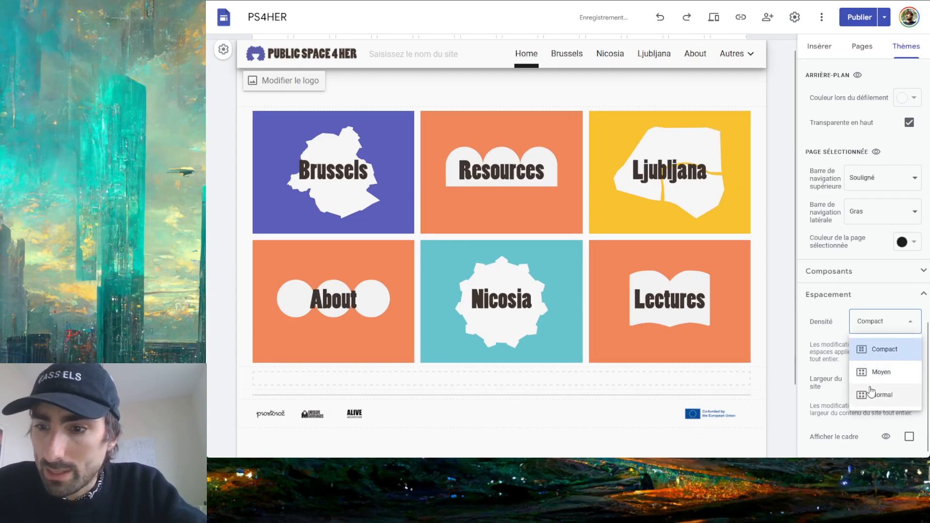
left_click(873, 393)
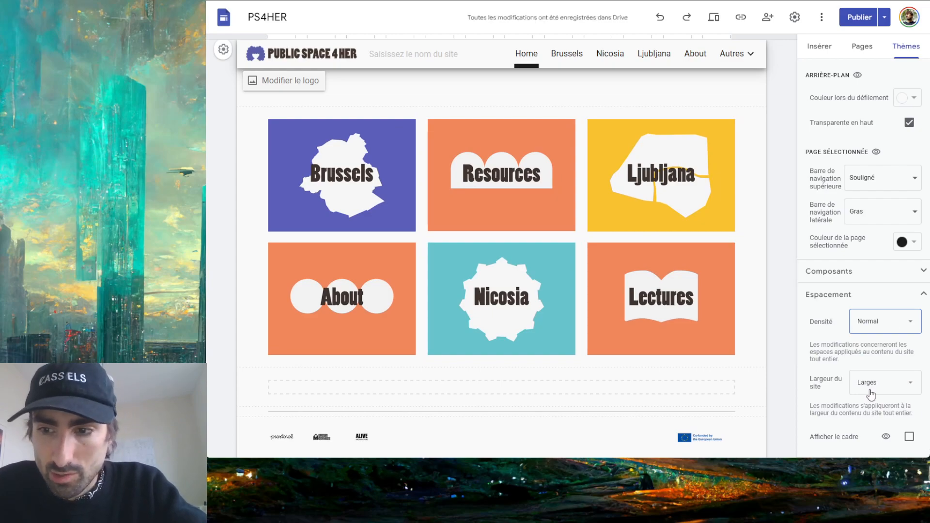
Set the spacing density to "Compact" and open the Brussels page to check its video and text
left_click(897, 331)
left_click(882, 350)
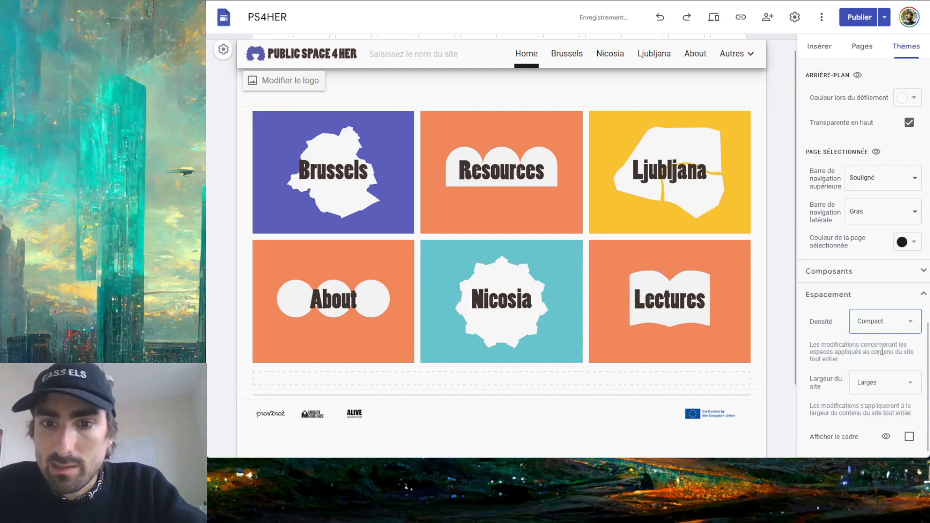
left_click(572, 58)
scroll(765, 318, "down", 3)
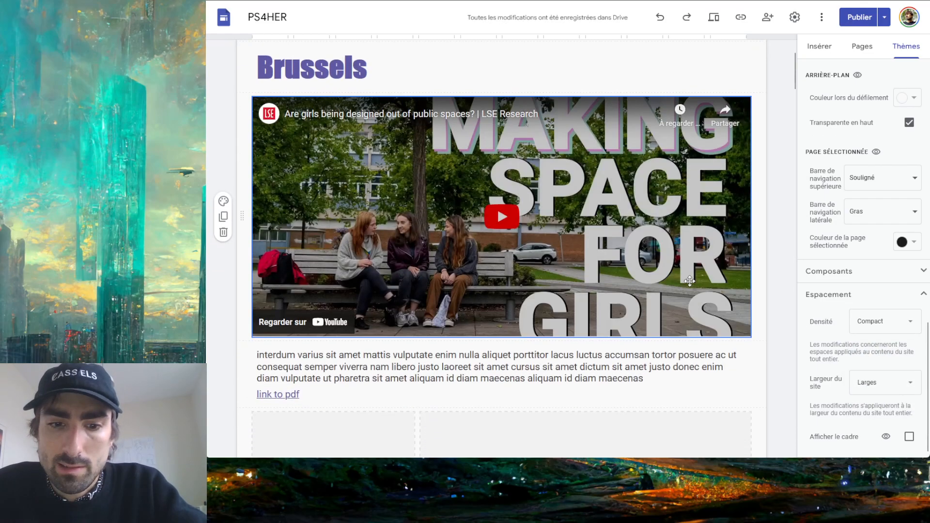
Switch the density to "Normal" and back to "Compact" to compare the spacing on the Brussels page
left_click(887, 322)
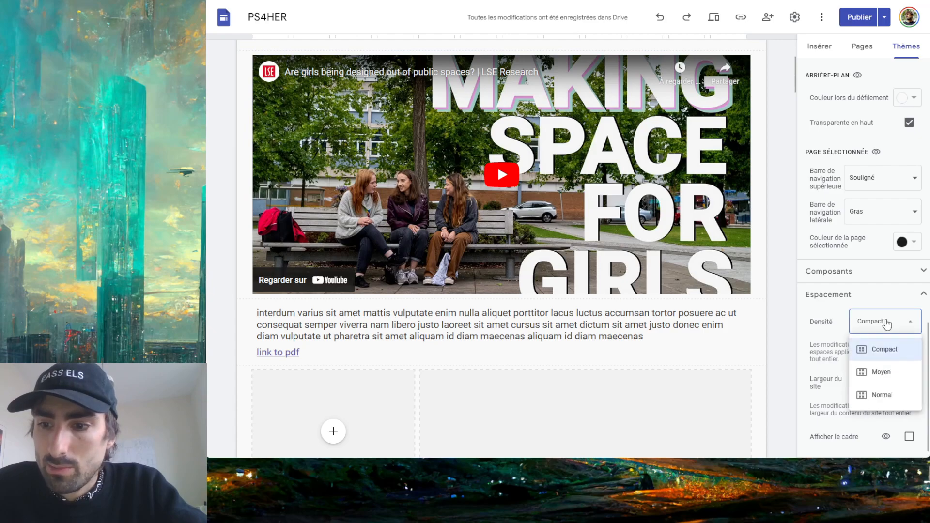
left_click(882, 395)
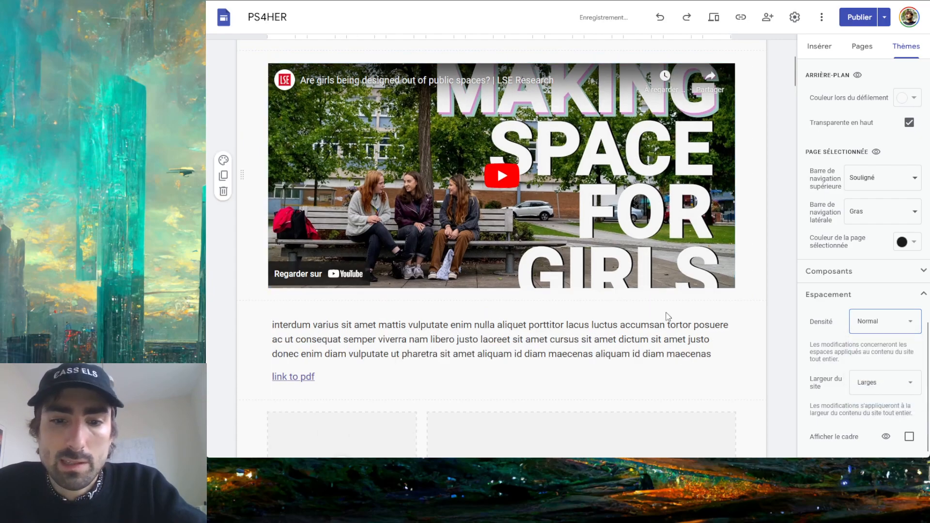
left_click(885, 335)
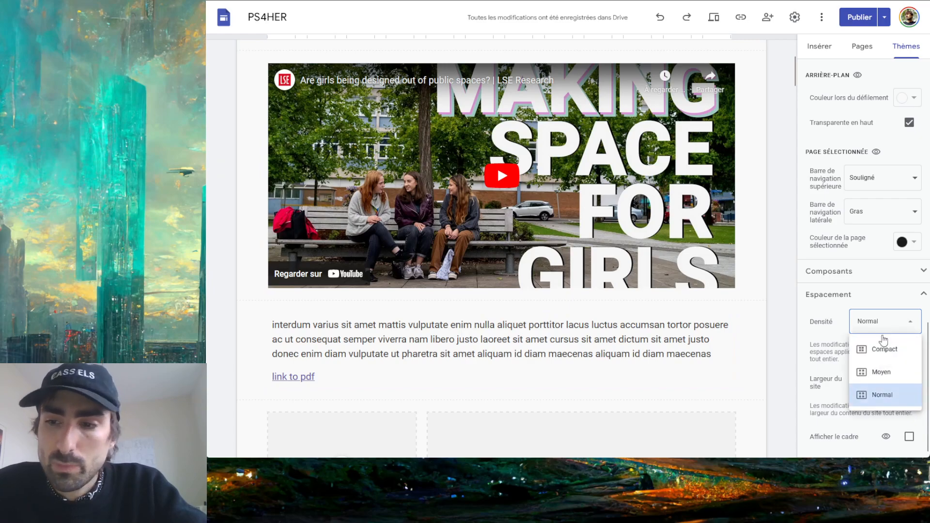
left_click(880, 348)
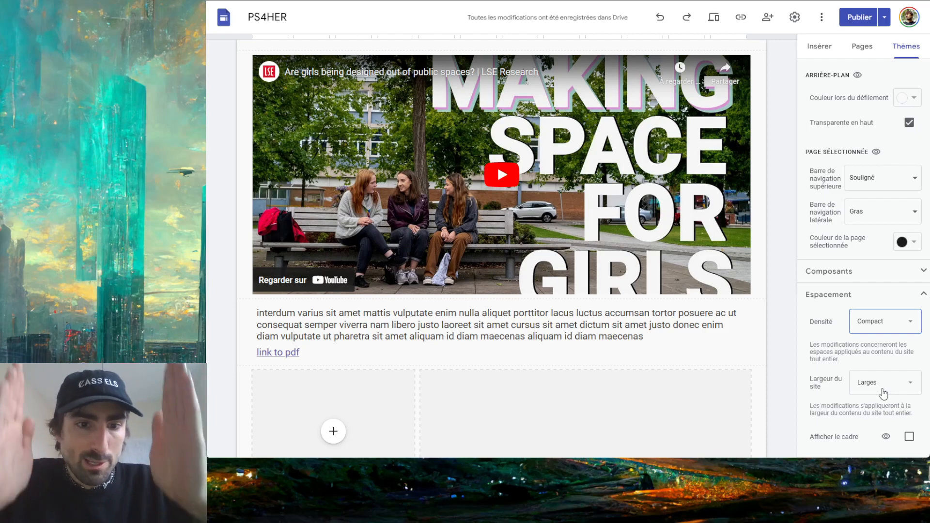
Try the site widths "Complet" and "Larges" on the Brussels page, and set the width to "Thème par défaut"
left_click(884, 393)
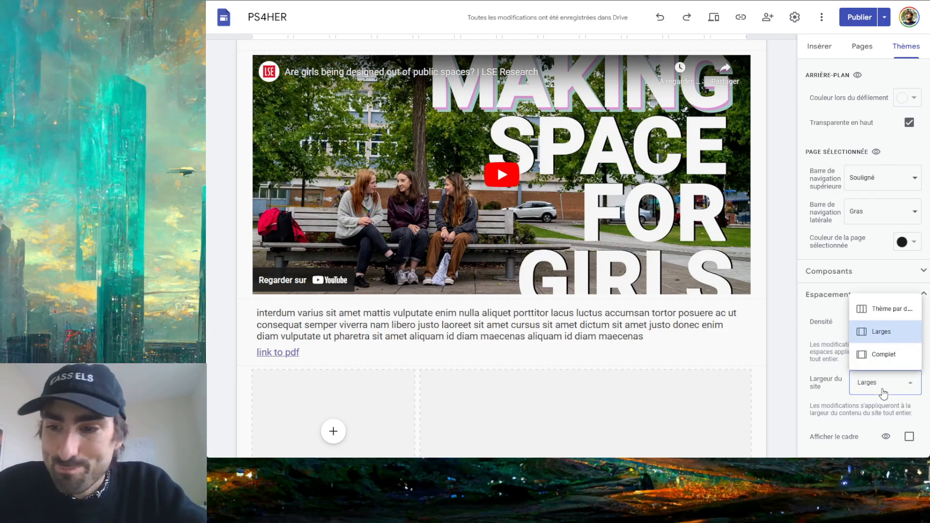
left_click(876, 354)
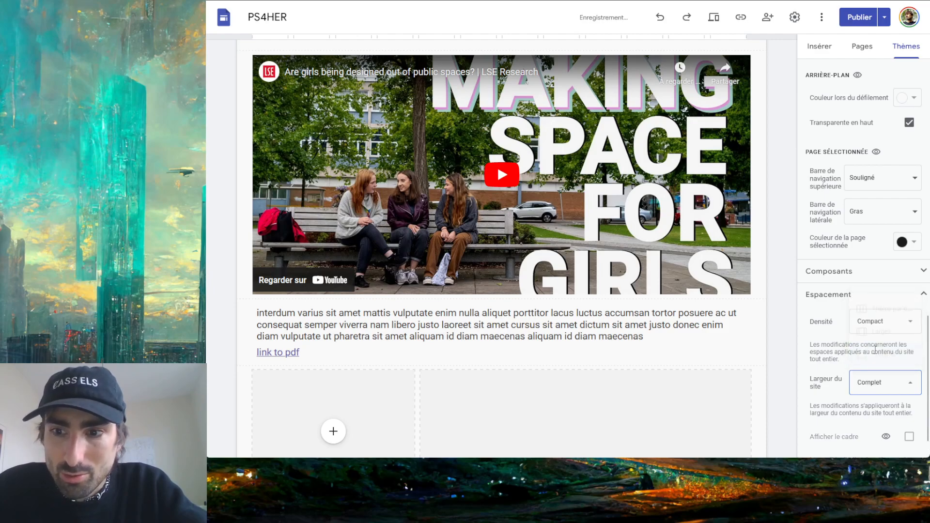
left_click(878, 393)
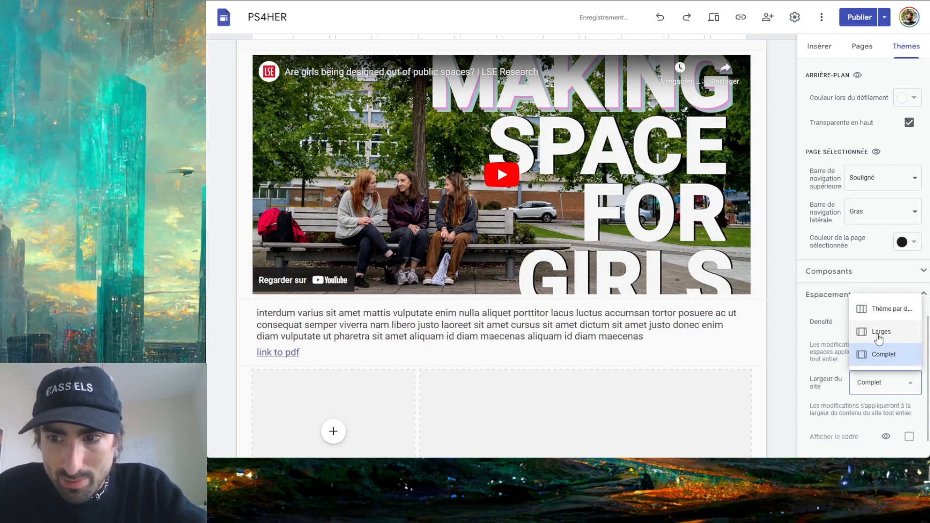
left_click(881, 334)
left_click(878, 383)
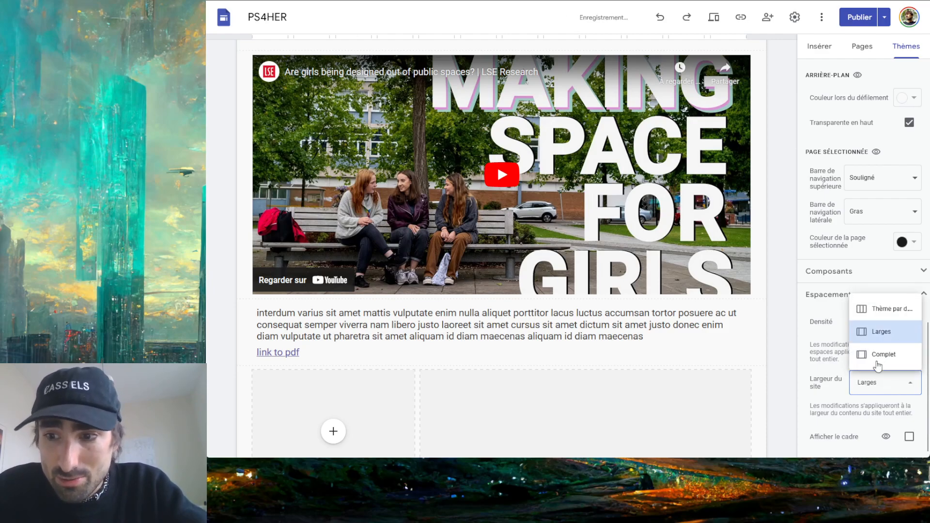
left_click(877, 316)
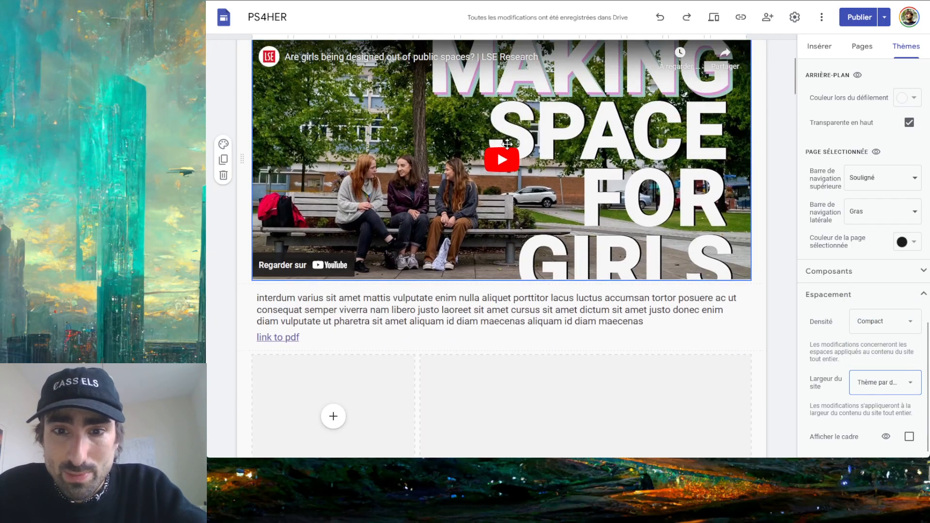
scroll(507, 145, "up", 3)
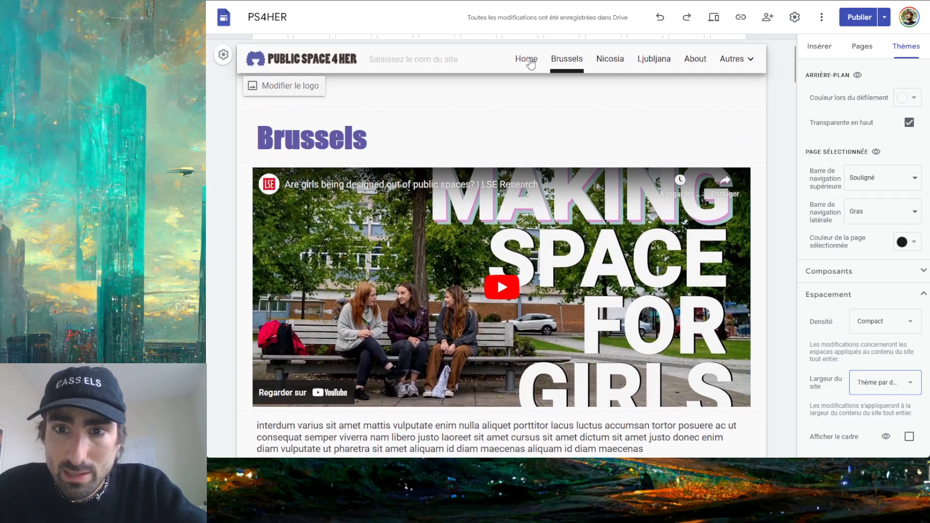
Return to the Home page, try the "Larges" site width and set it to "Complet"
left_click(531, 60)
left_click(883, 390)
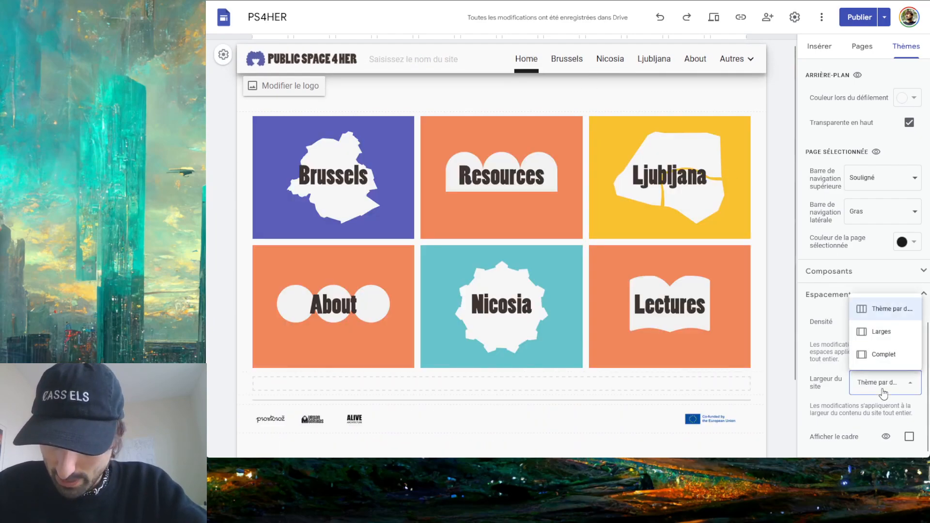
left_click(879, 332)
left_click(878, 374)
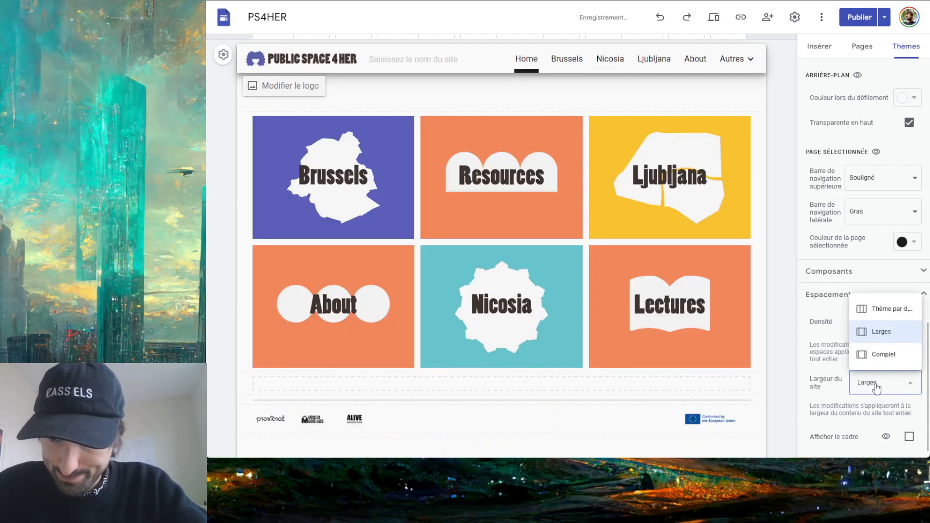
left_click(868, 355)
Set the density to "Moyen", try the "Larges" site width and set the width to "Thème par défaut"
left_click(871, 318)
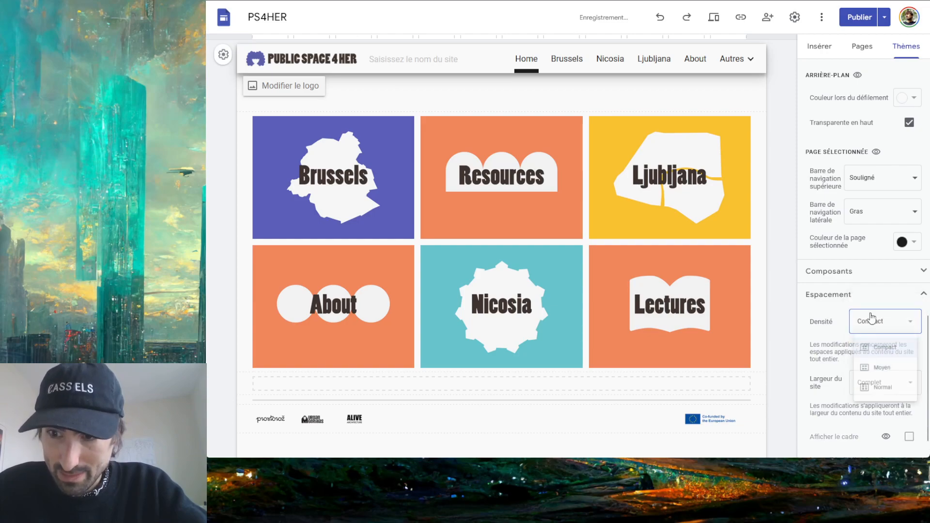
left_click(869, 379)
left_click(871, 383)
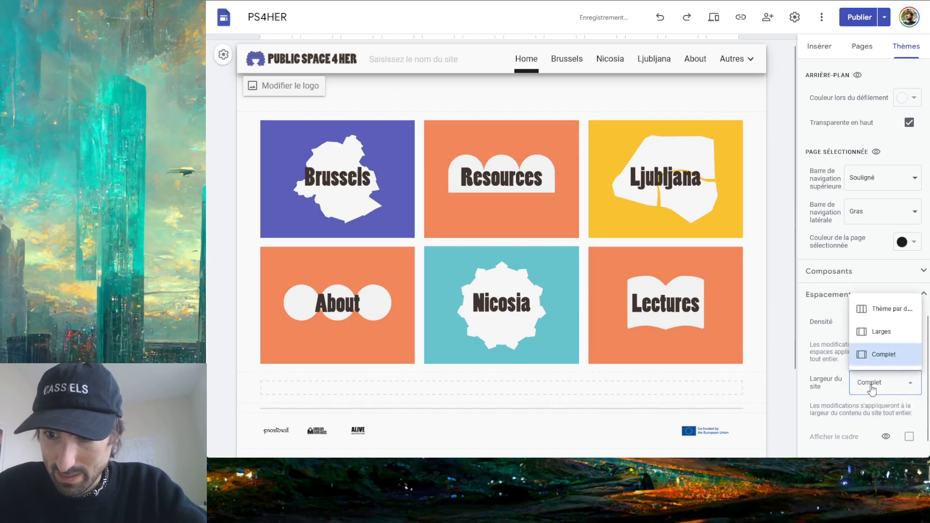
left_click(868, 330)
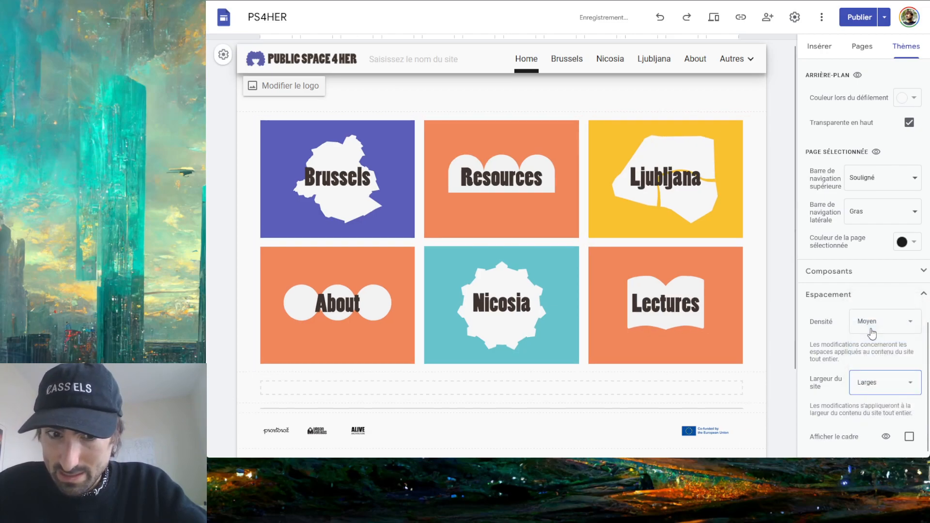
left_click(870, 383)
left_click(871, 310)
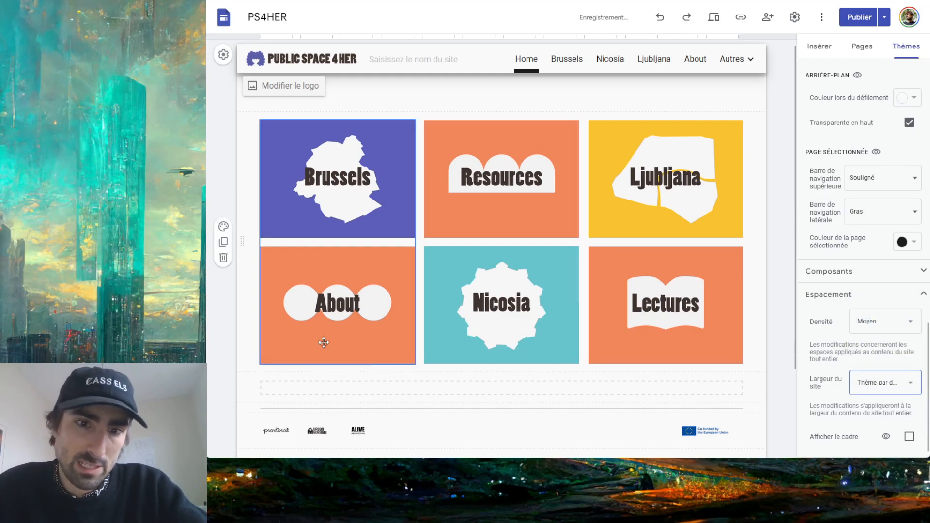
Widen the editor window and undo the latest spacing changes one by one to compare the Home page layouts
left_click_drag(209, 357, 209, 366)
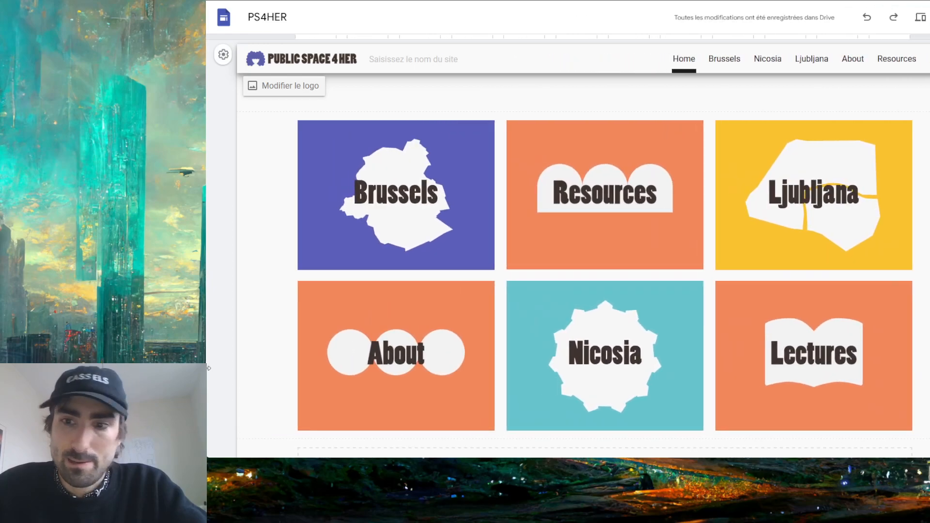
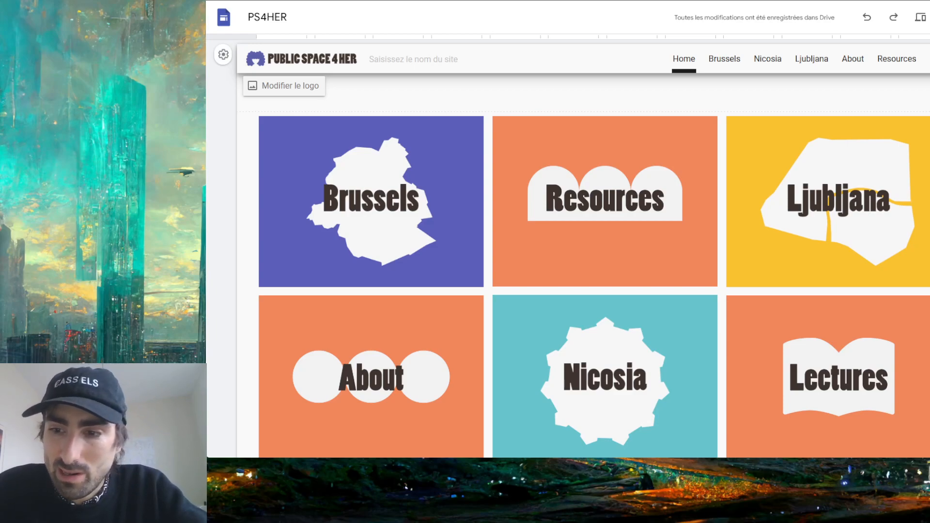
key("ctrl+z")
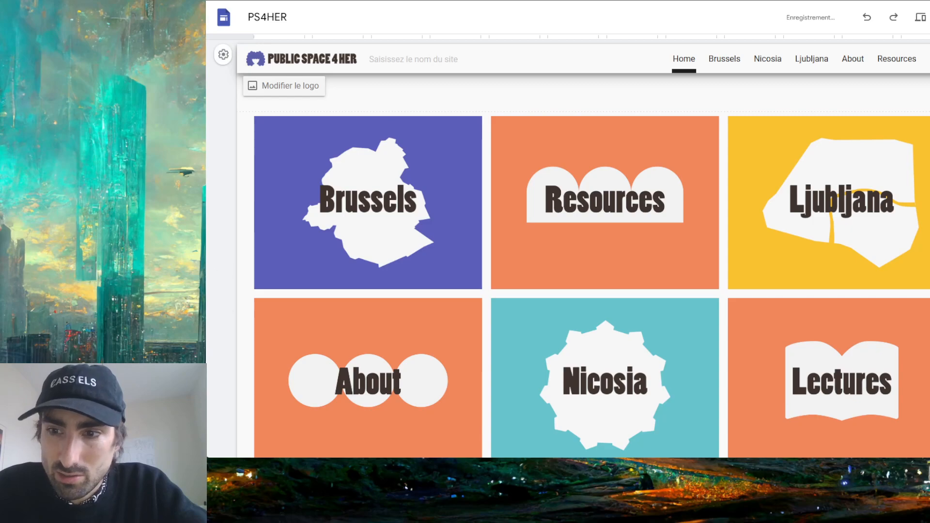
key("ctrl+z")
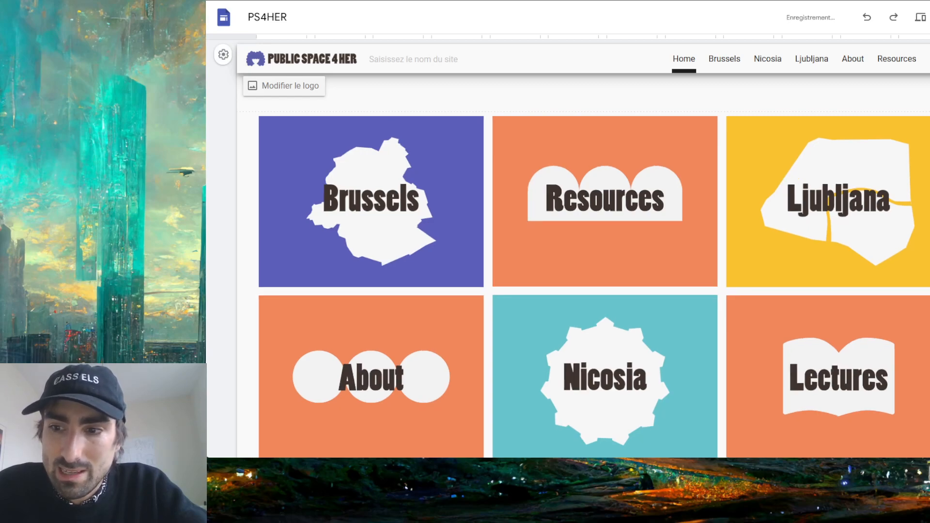
key("ctrl+z")
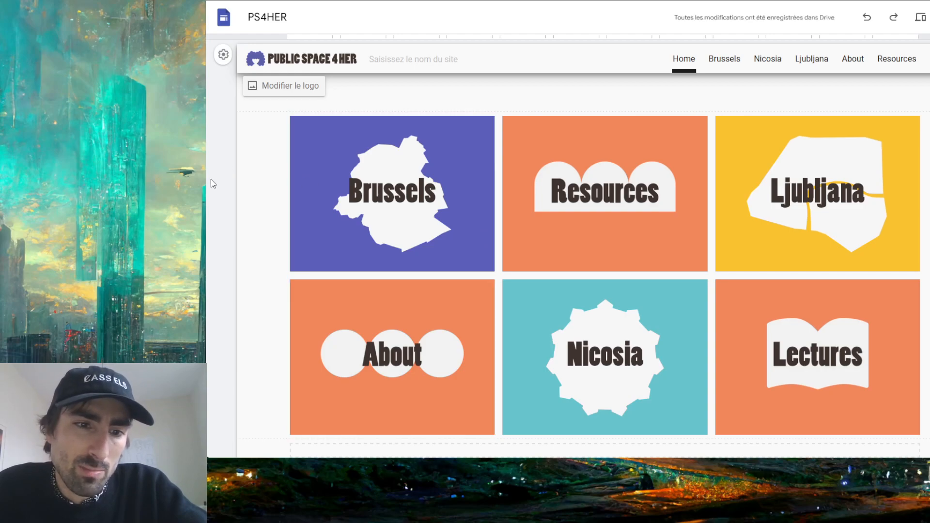
Narrow the editor window, compare the "Complet", "Larges" and "Thème par défaut" site widths, and set the width to "Complet"
left_click_drag(207, 183, 209, 167)
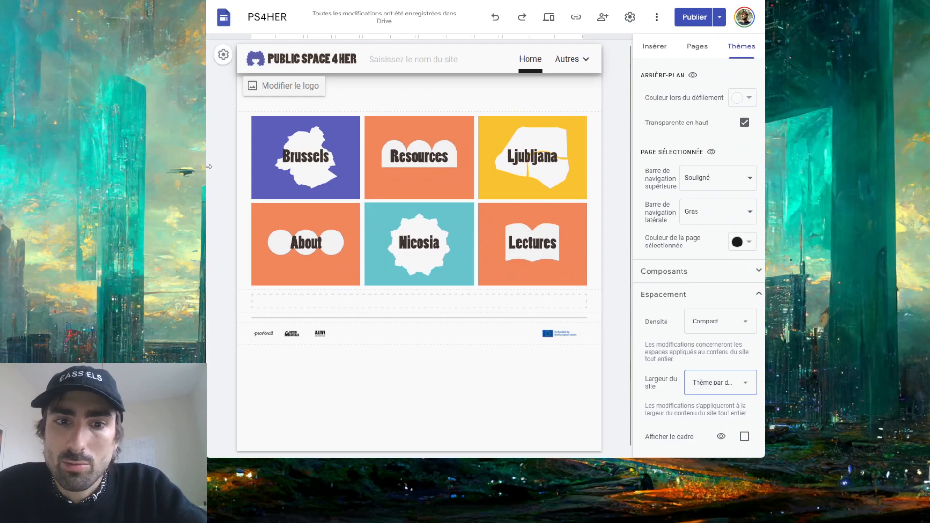
left_click(711, 383)
left_click(715, 354)
left_click(713, 382)
left_click(708, 334)
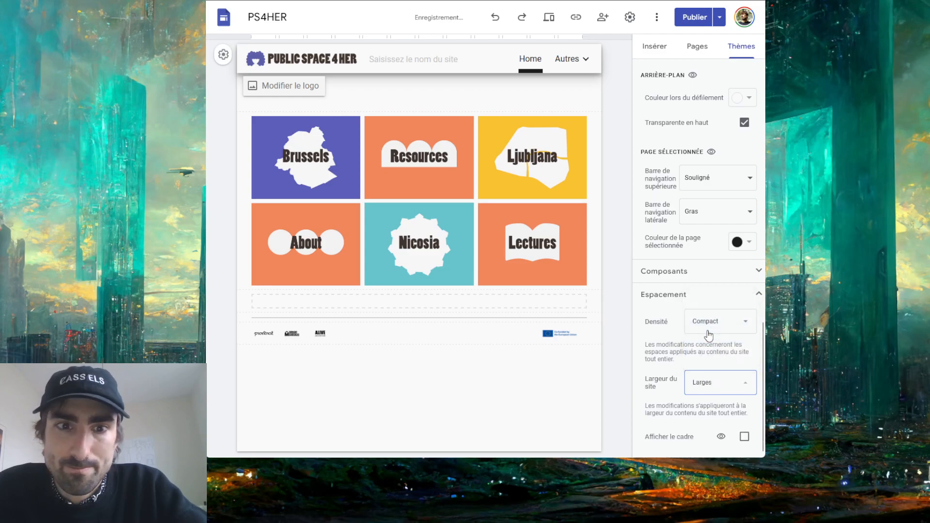
left_click(706, 381)
left_click(712, 310)
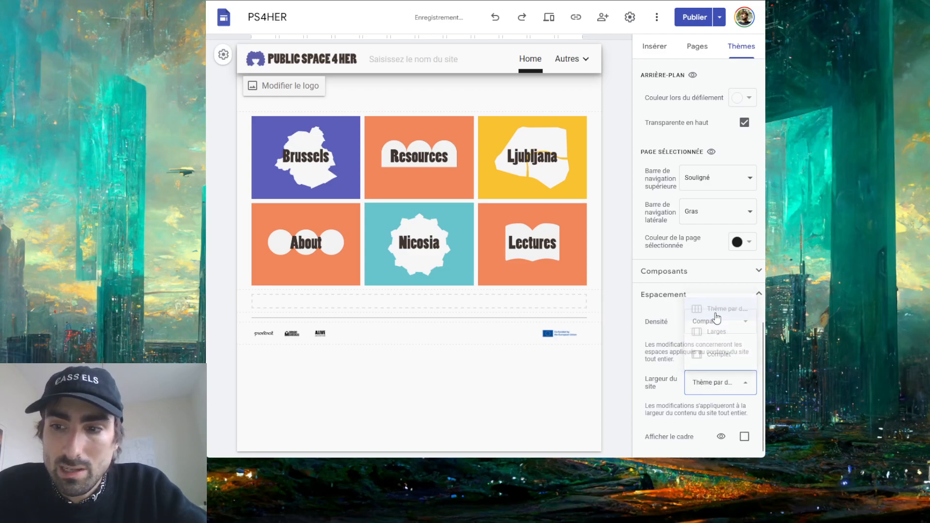
left_click(710, 387)
left_click(718, 358)
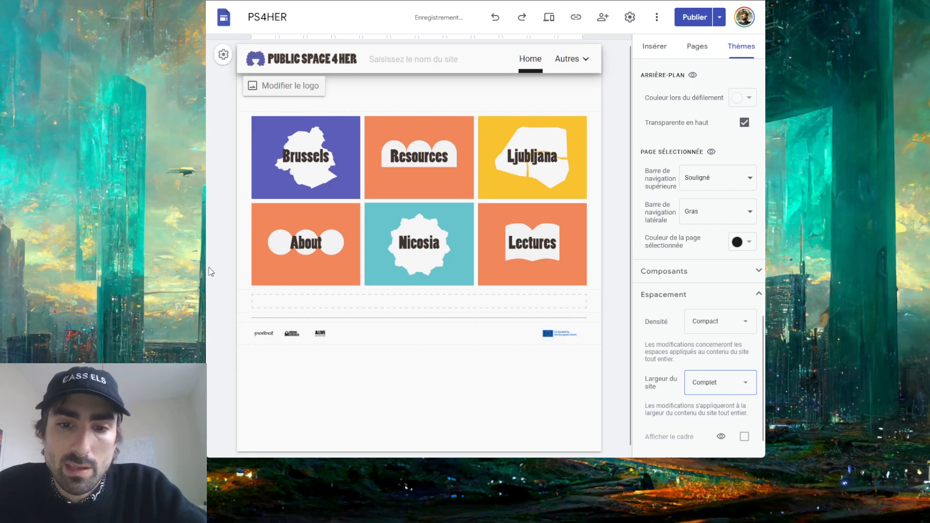
Widen the editor window, and undo and redo the last site-width change to compare the Home page tiles
left_click_drag(207, 286, 0, 285)
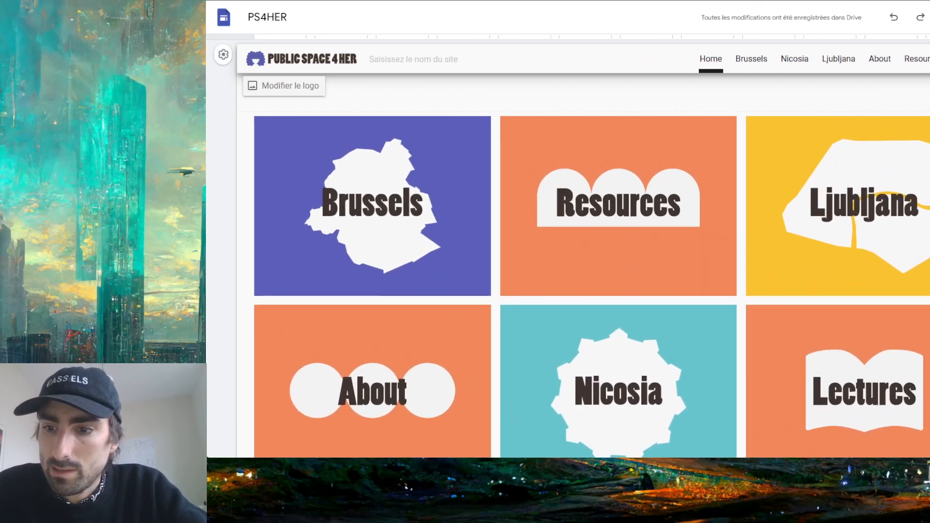
key("ctrl+z")
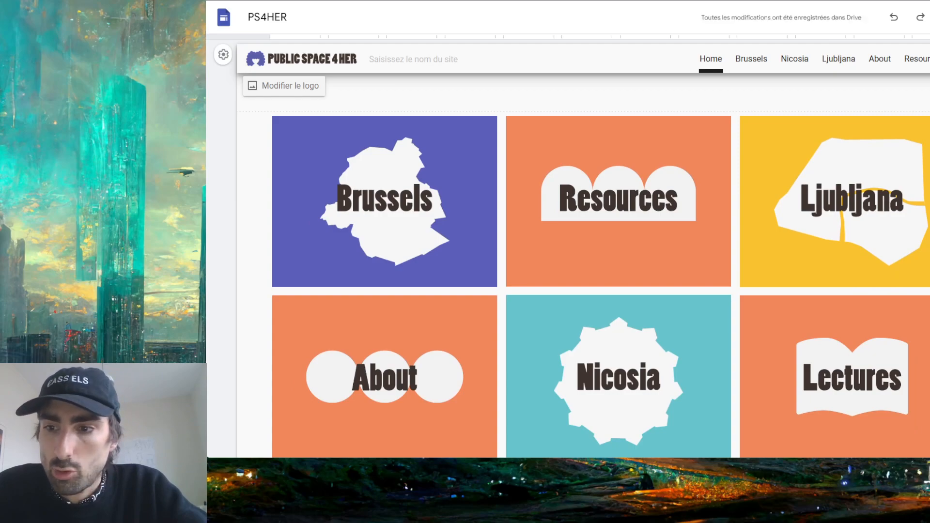
key("ctrl+y")
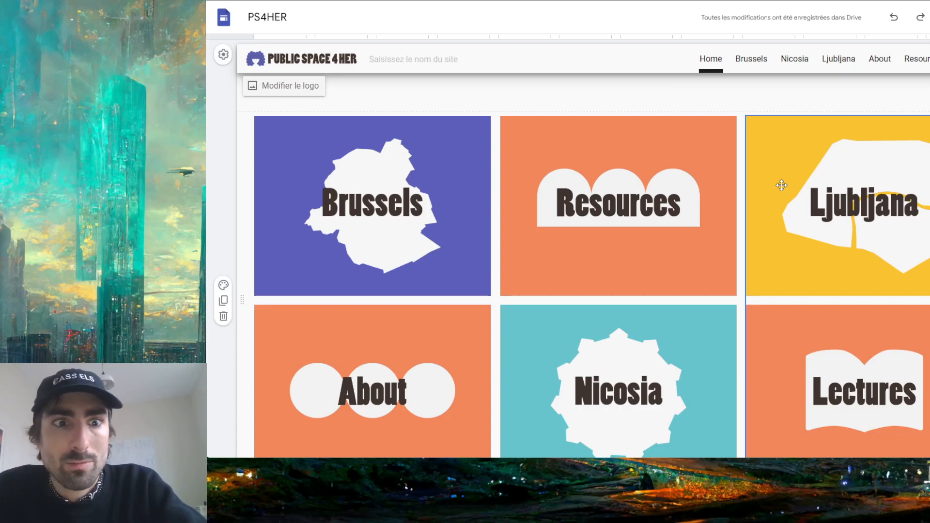
Search YouTube for "deathwish baker" and insert the "BAKER HAS A DEATHWISH 2 part" video below the existing video on the Home page
scroll(669, 258, "down", 4)
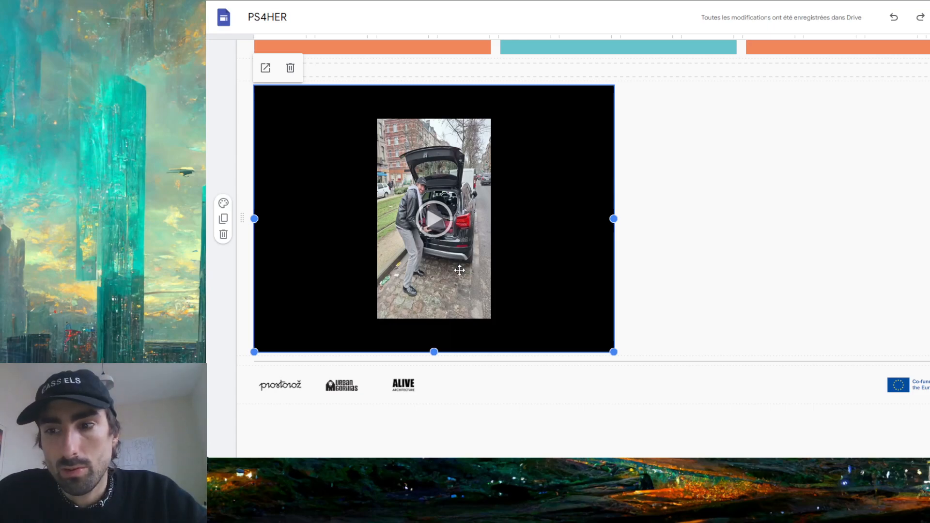
left_click(806, 240)
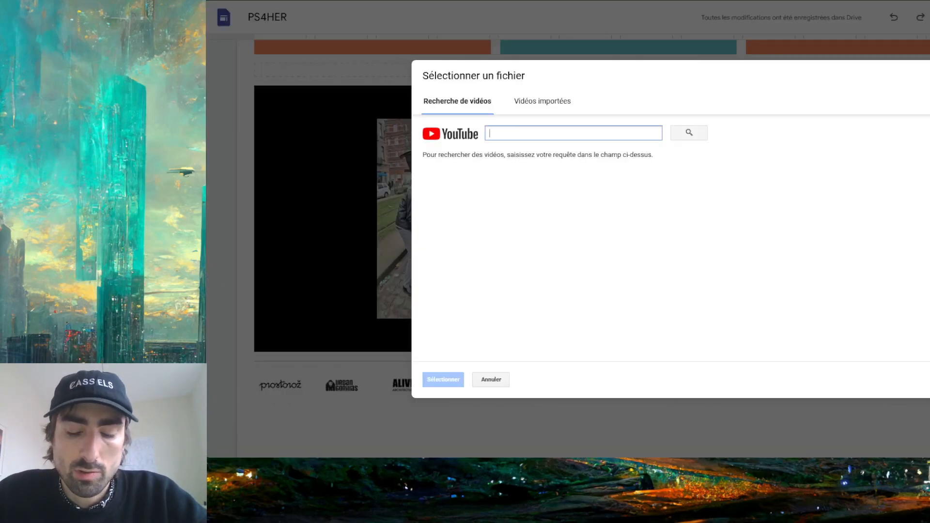
type("deathwish baker")
key("Return")
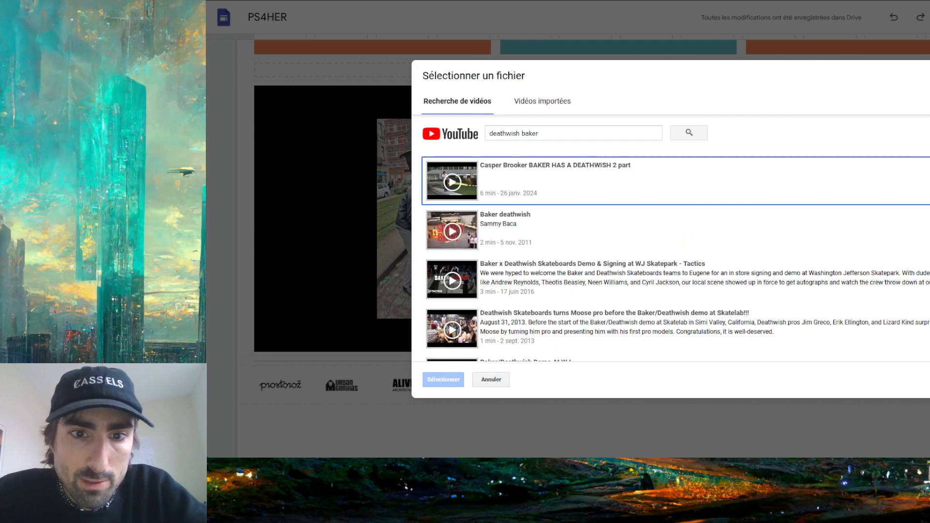
left_click(507, 179)
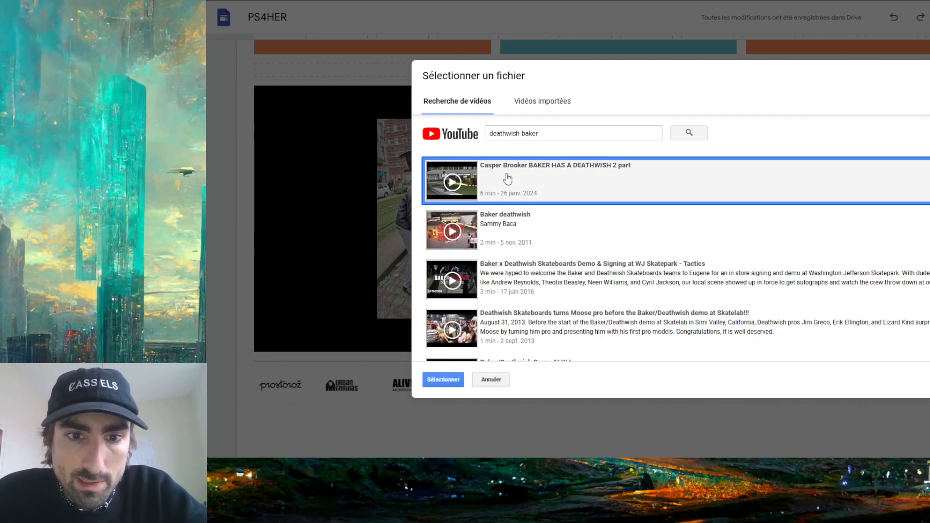
left_click(454, 384)
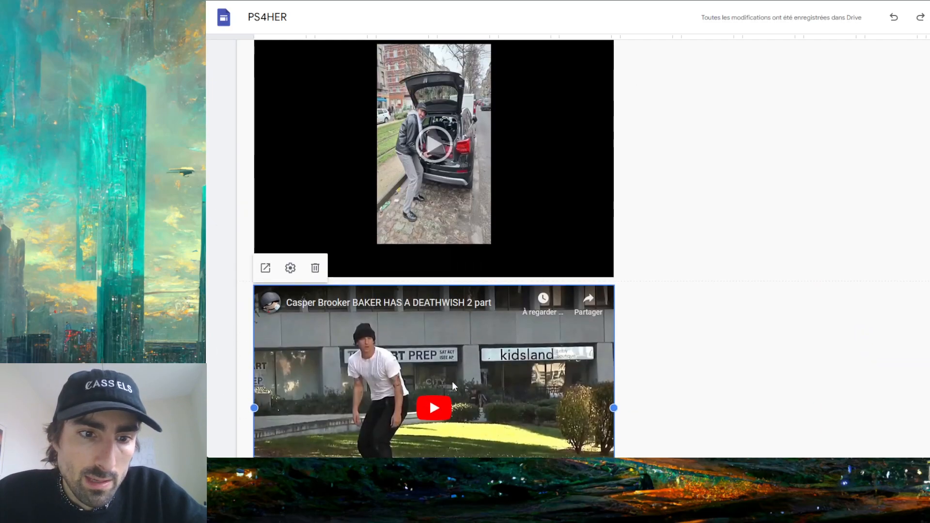
Delete the embedded video of the person beside the open car trunk, above the "BAKER HAS A DEATHWISH 2 part" video
scroll(449, 206, "up", 2)
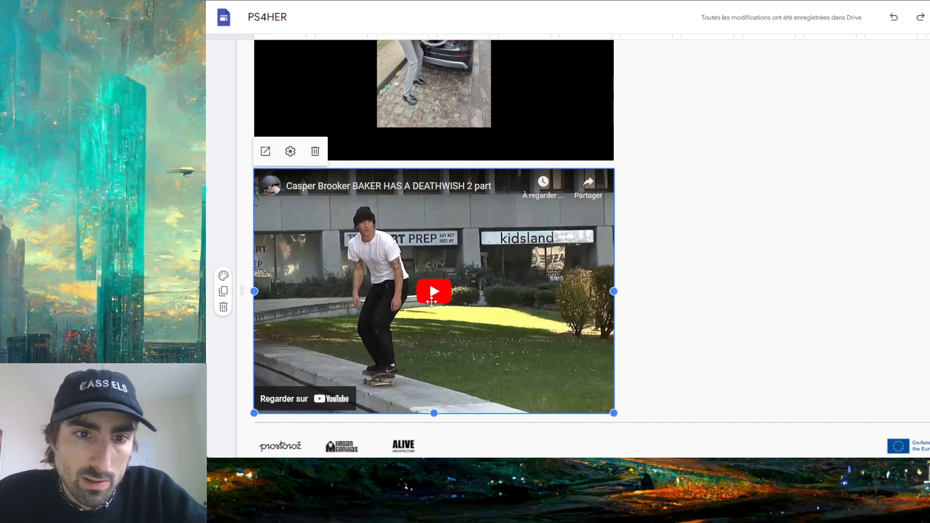
scroll(432, 302, "up", 4)
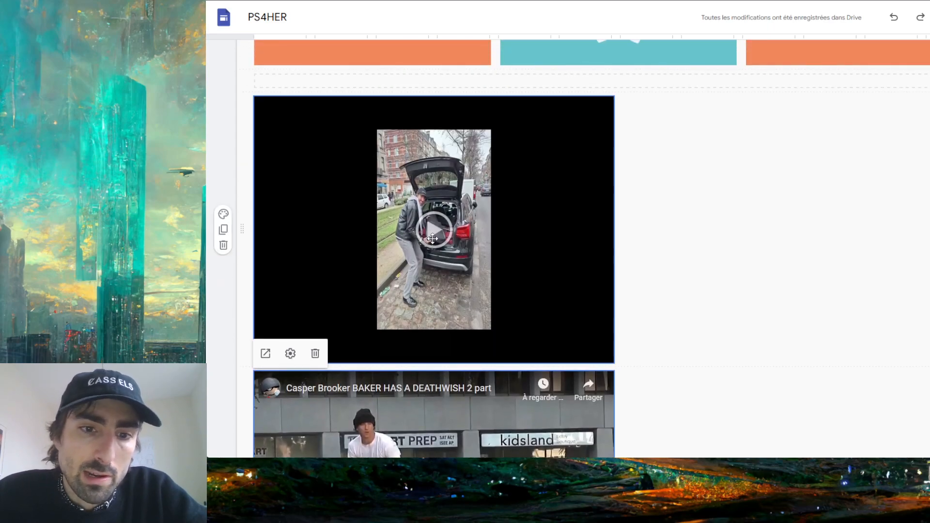
scroll(434, 228, "down", 1)
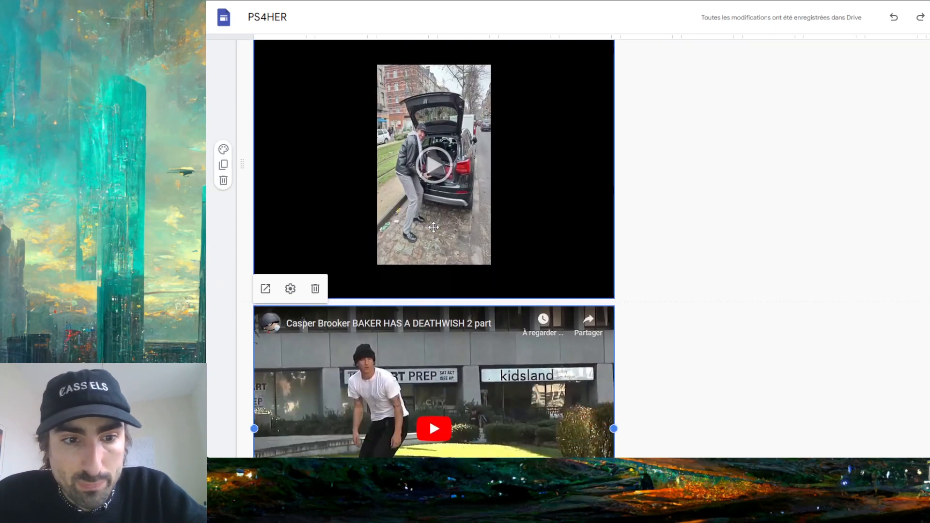
left_click(329, 239)
scroll(306, 65, "up", 1)
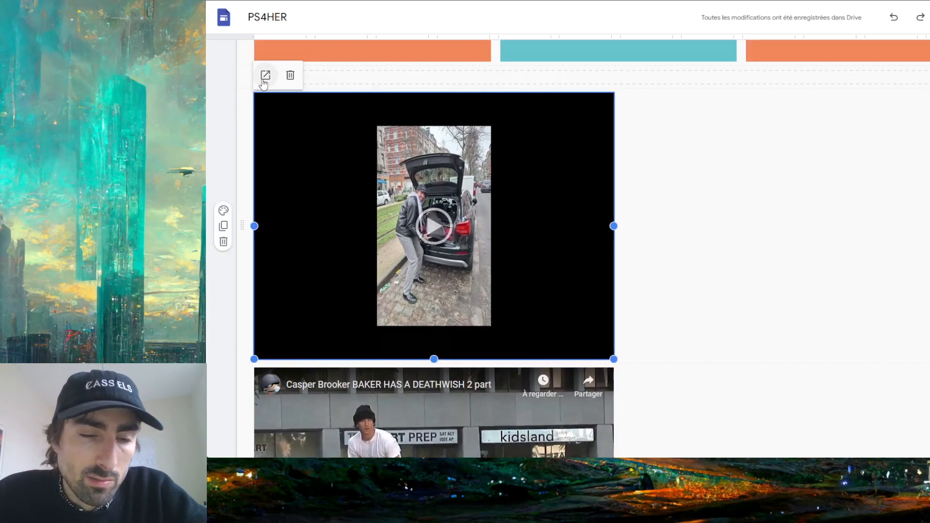
left_click(290, 76)
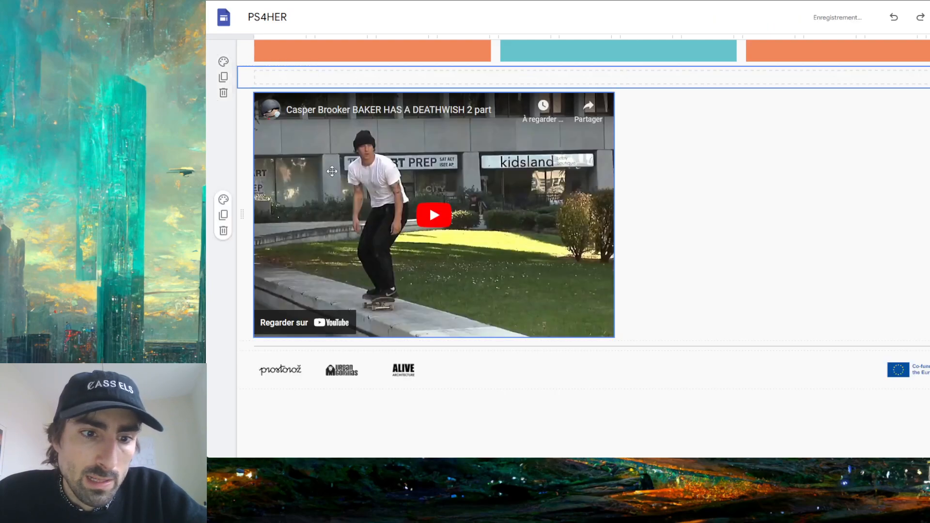
Set the "BAKER HAS A DEATHWISH 2 part" video's "Masquer les commandes" option to "Faire glisser hors de la vue"
left_click(341, 212)
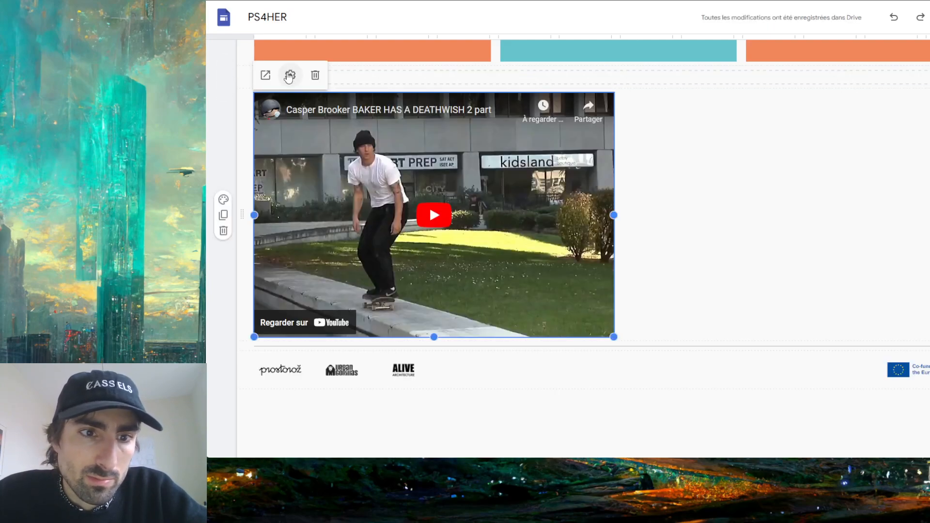
left_click(289, 76)
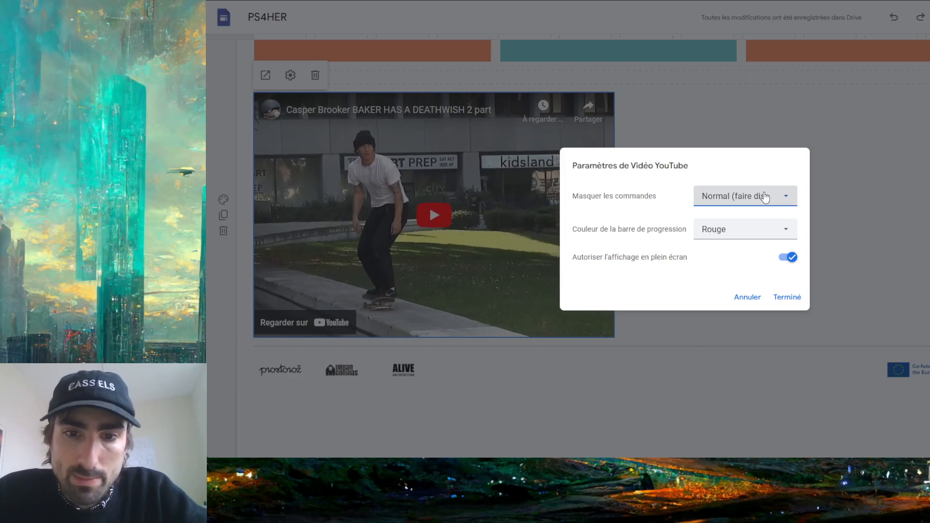
double_click(764, 198)
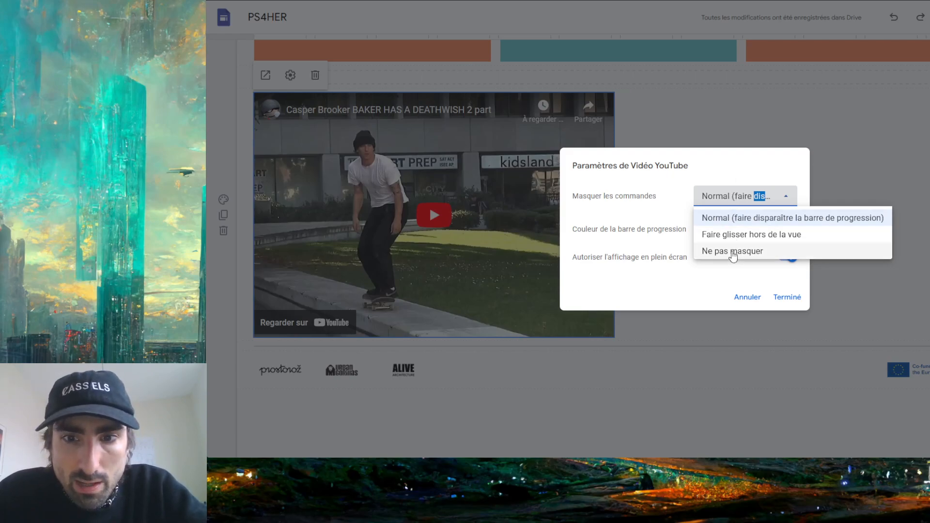
left_click(738, 241)
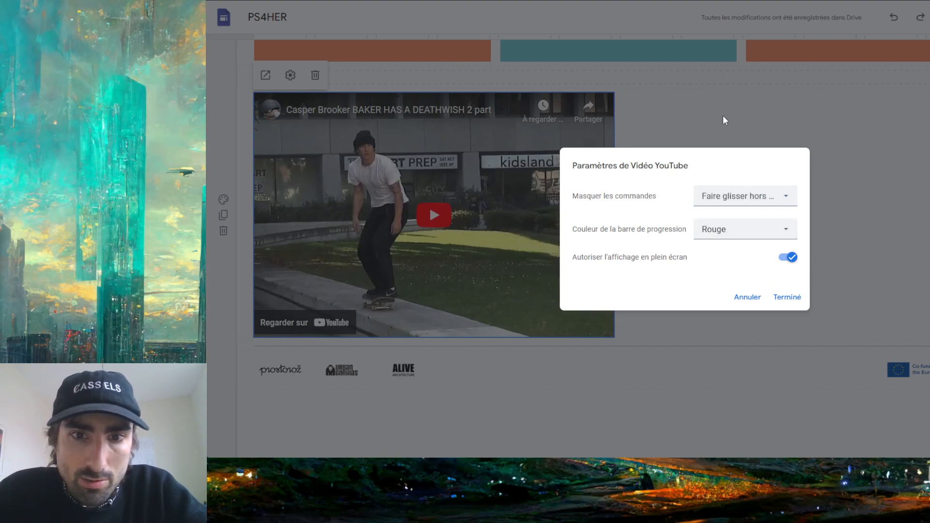
left_click(787, 296)
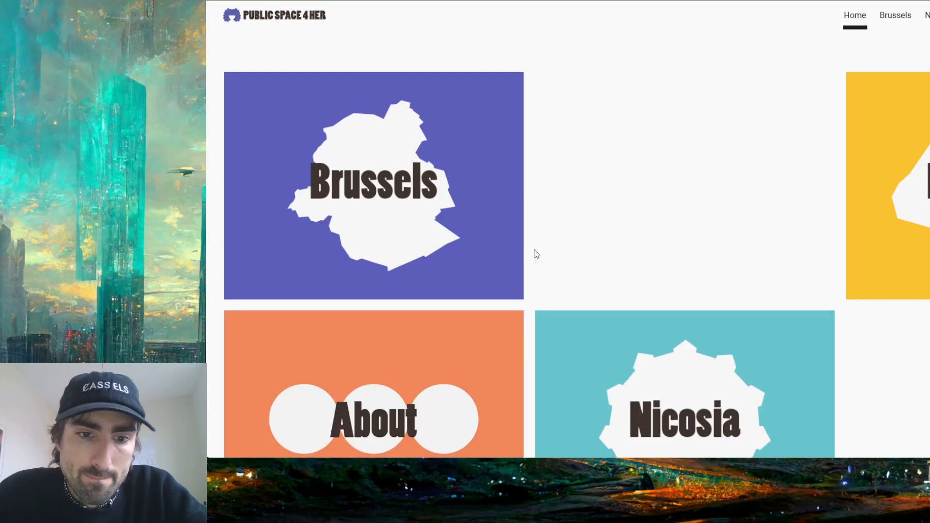
Play the embedded skate video in the Home page preview to check how its controls hide, and leave the preview
scroll(536, 254, "down", 10)
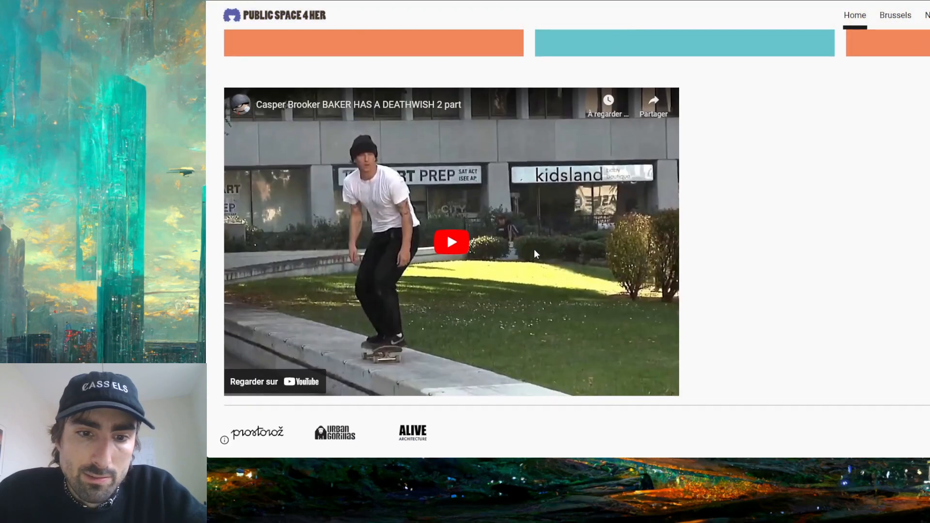
left_click(451, 244)
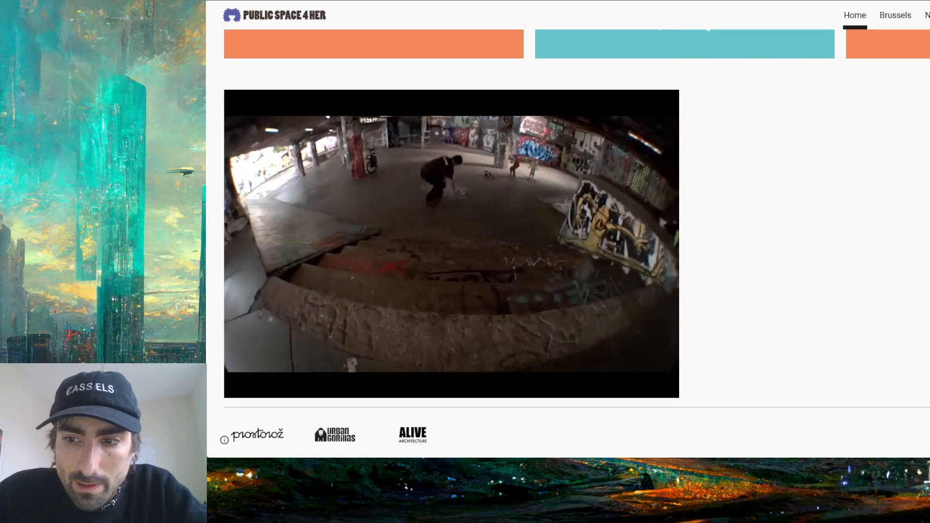
key("Escape")
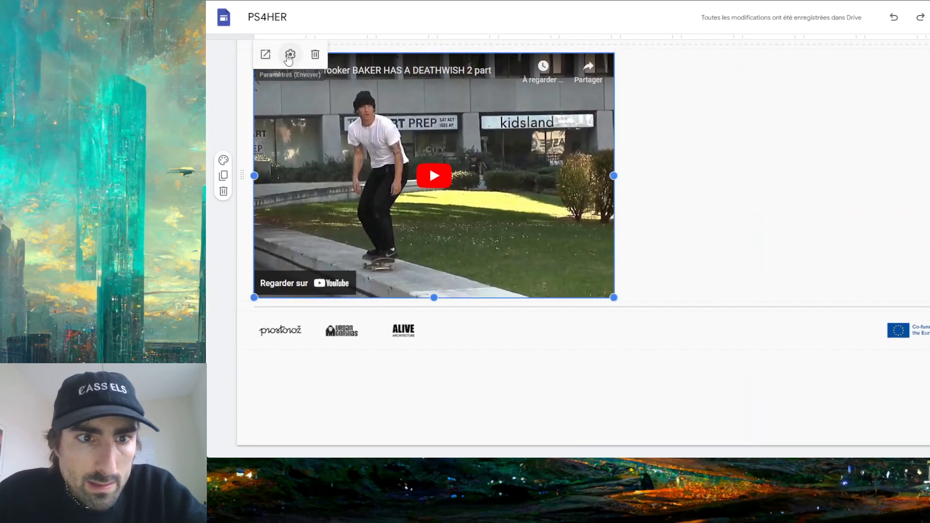
Set the skate video's control hiding to "Normal (faire disparaître la barre de progression)" and its progress bar colour to "Blanc"
left_click(290, 55)
left_click(759, 199)
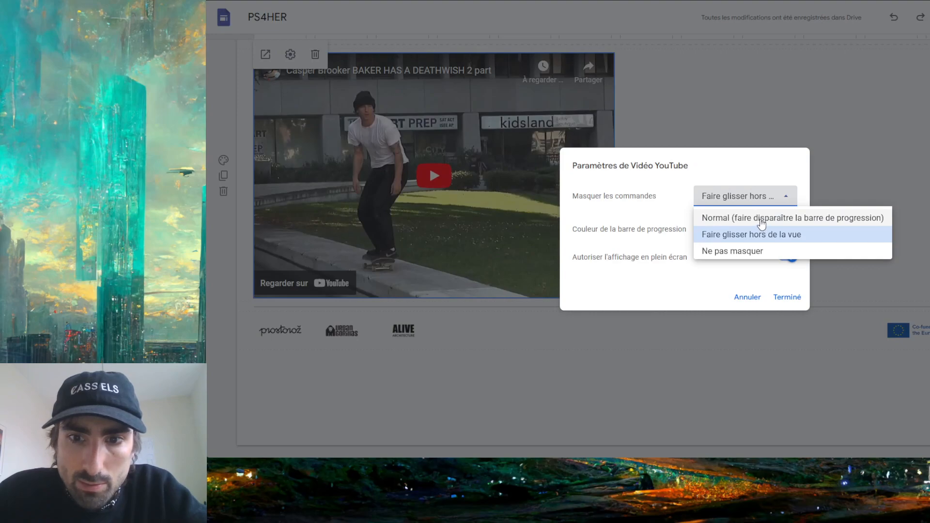
left_click(761, 218)
left_click(749, 233)
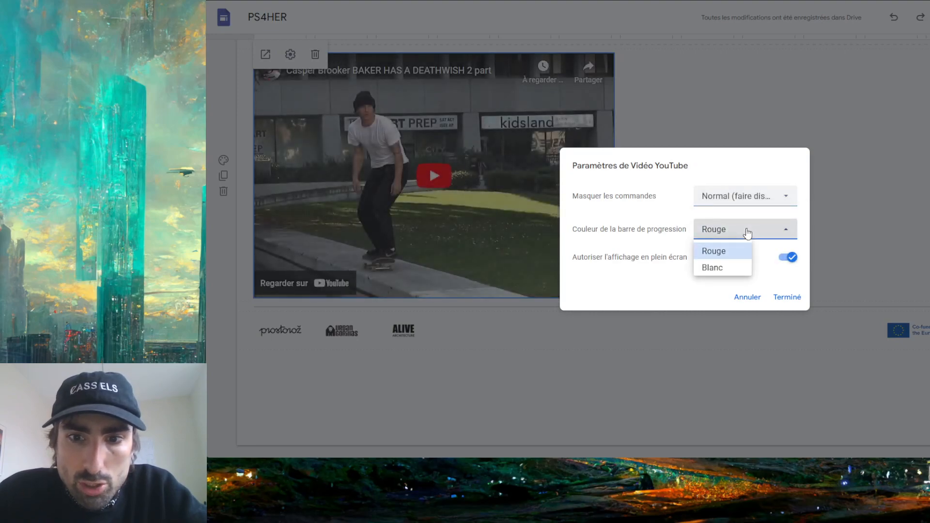
left_click(727, 268)
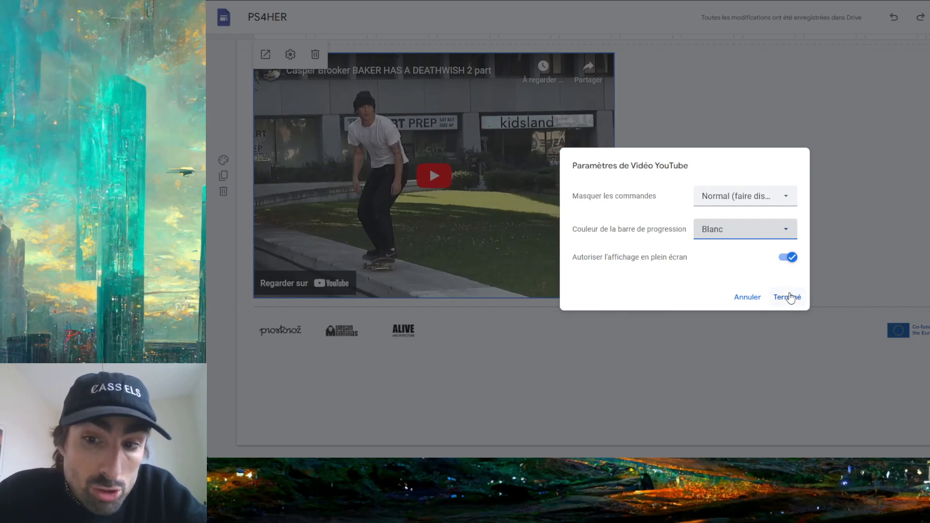
left_click(789, 297)
Preview the Home page, play the skate video, skip about one minute in, pause it, and leave the preview
left_click(929, 17)
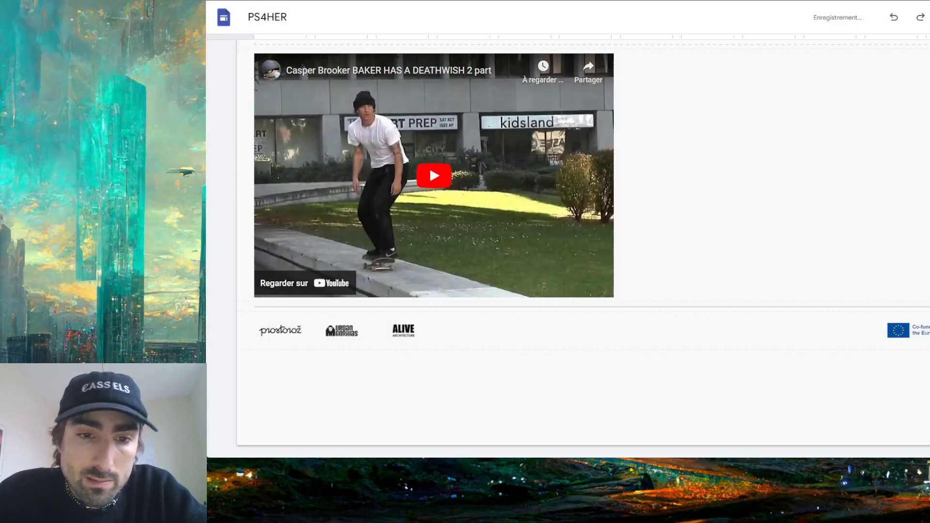
scroll(540, 196, "down", 10)
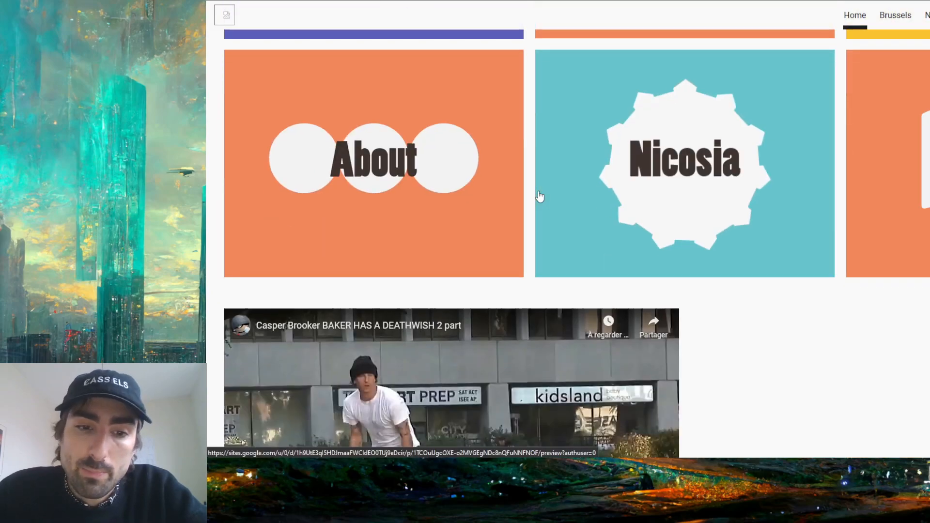
left_click(456, 242)
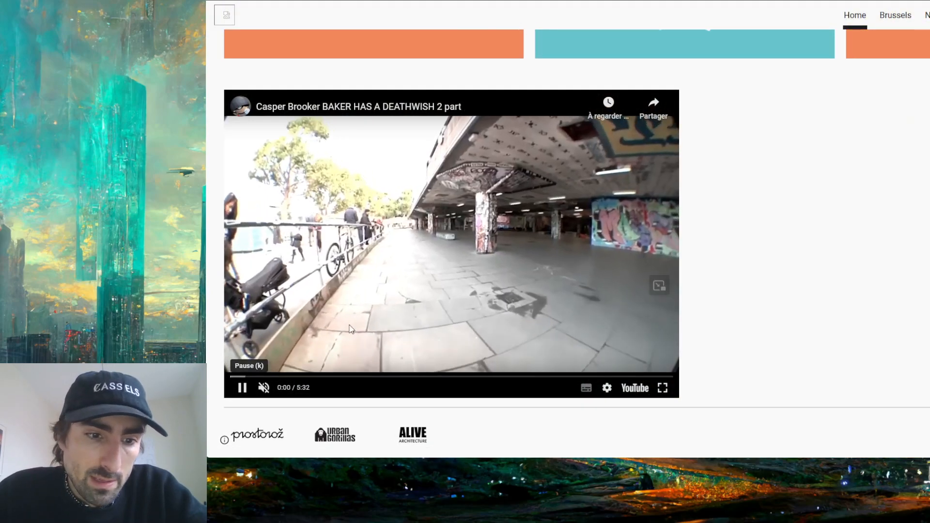
left_click(301, 377)
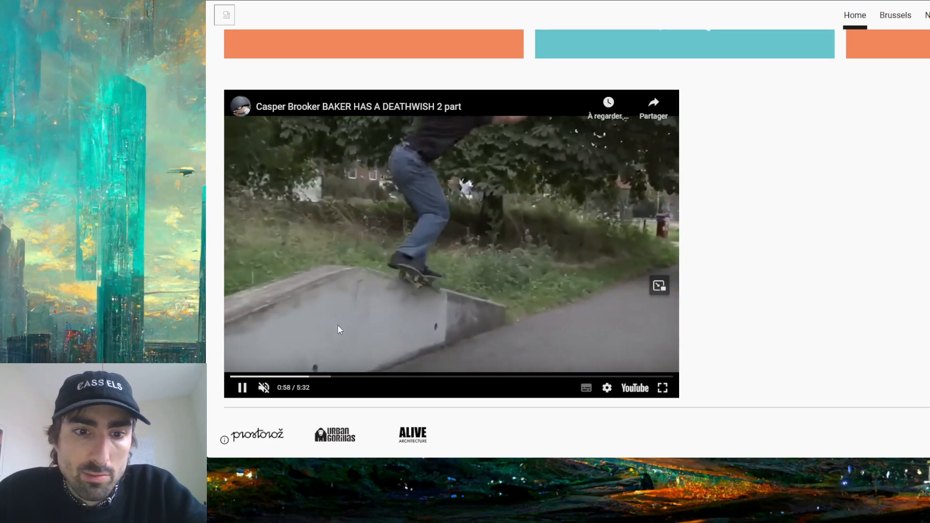
left_click(243, 388)
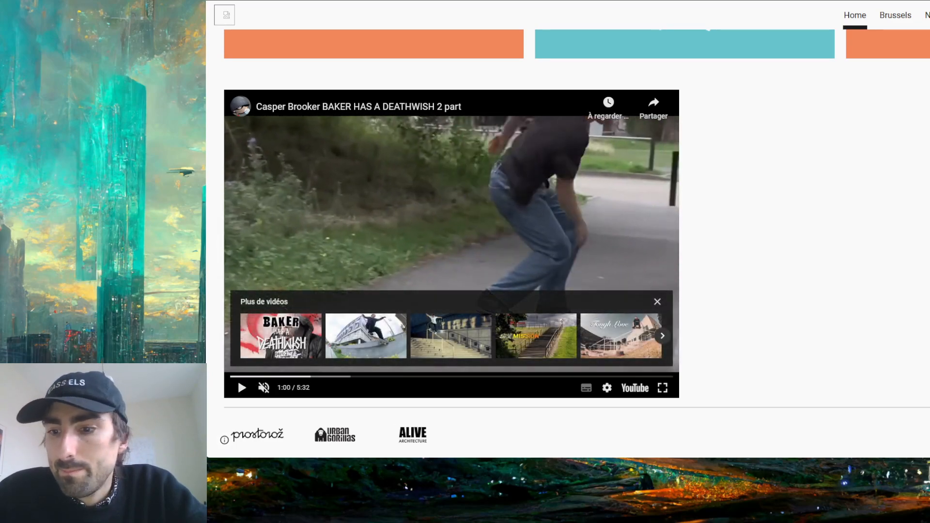
key("Escape")
Delete the section containing the "BAKER HAS A DEATHWISH 2 part" video from the Home page
scroll(775, 235, "down", 7)
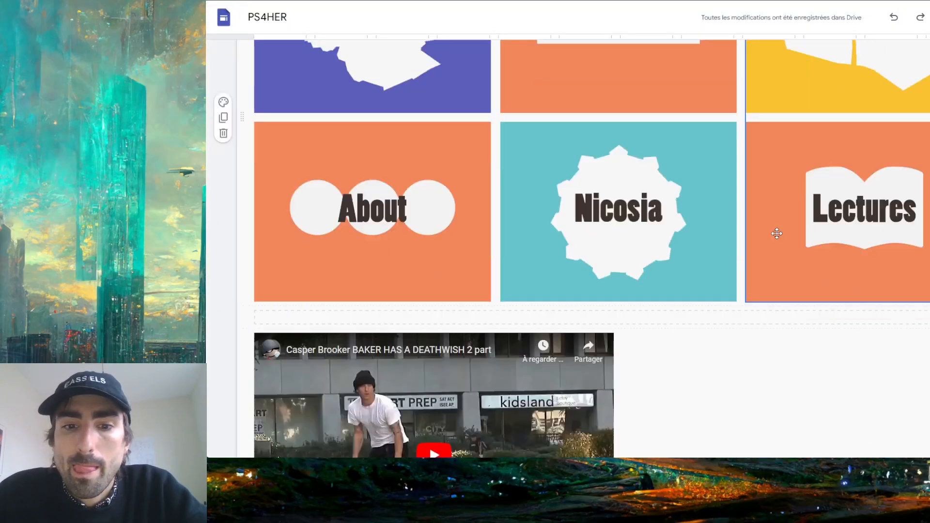
left_click(569, 246)
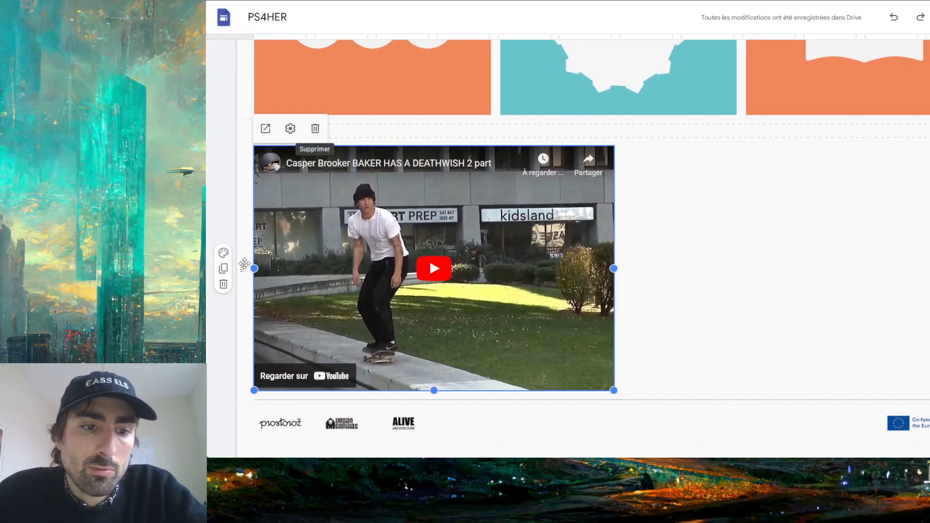
left_click(224, 286)
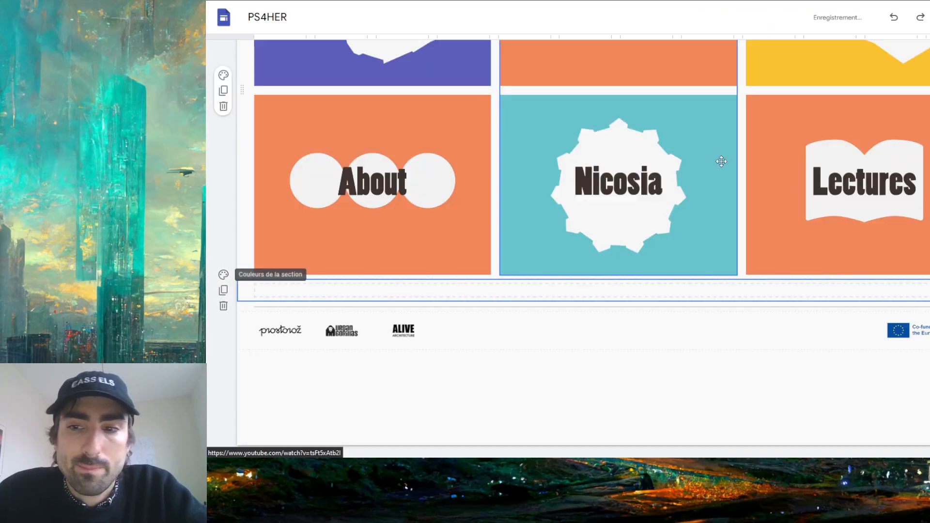
scroll(795, 194, "up", 5)
scroll(797, 195, "down", 5)
scroll(797, 195, "up", 5)
scroll(797, 195, "down", 5)
scroll(797, 195, "up", 5)
scroll(797, 194, "down", 2)
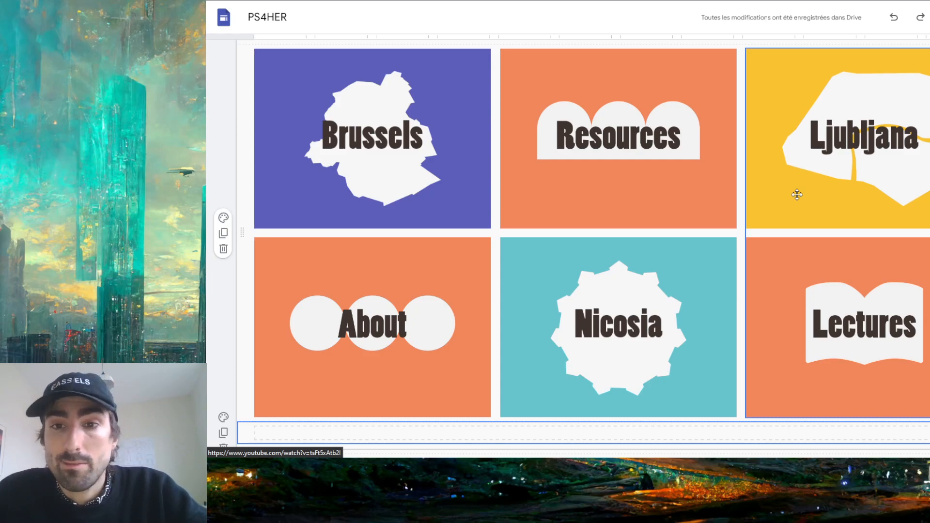
scroll(796, 194, "down", 3)
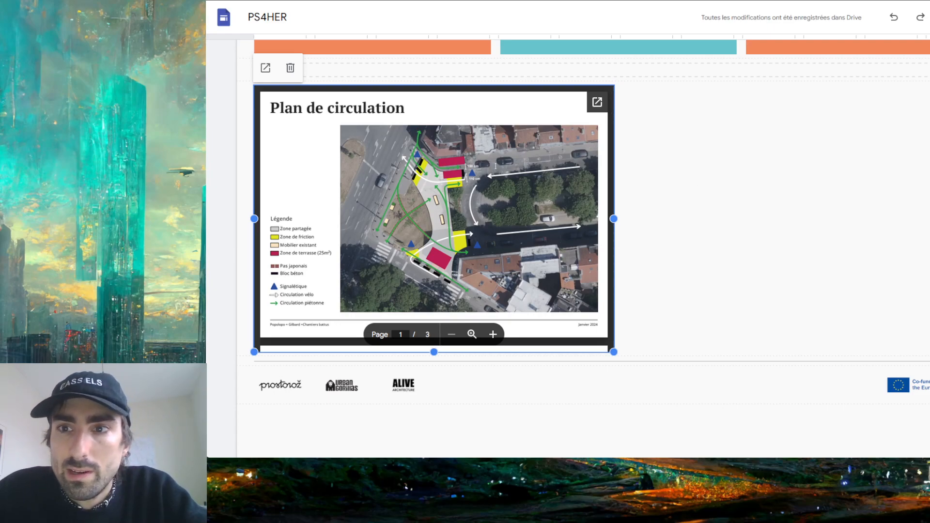
Preview the Home page, examine all three pages of the embedded "Plan de circulation" document, and leave the preview
key("ctrl+shift+p")
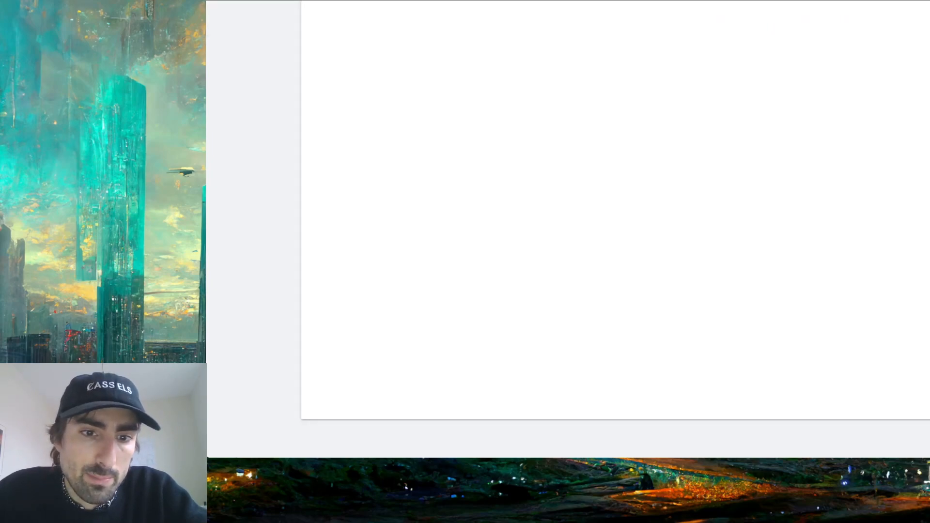
scroll(612, 251, "down", 10)
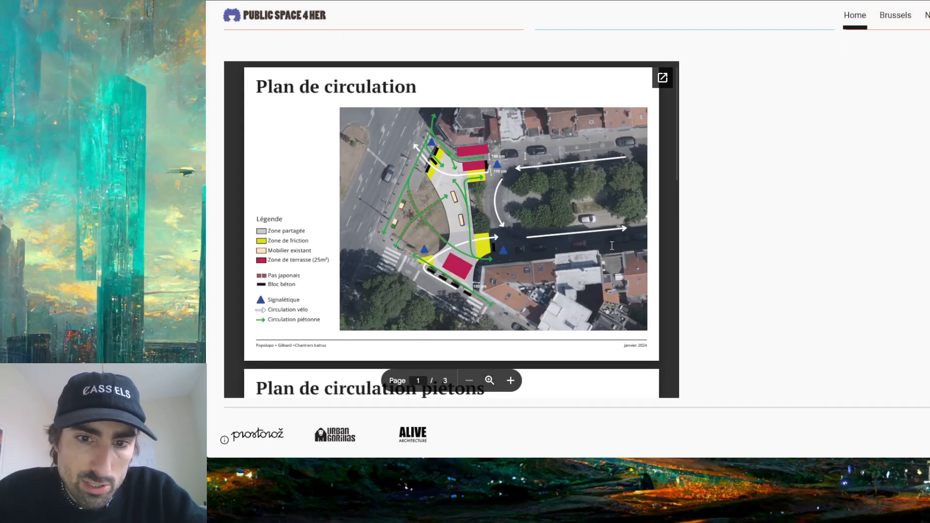
scroll(612, 246, "down", 12)
scroll(612, 246, "up", 10)
scroll(612, 246, "up", 8)
scroll(606, 233, "down", 6)
scroll(606, 233, "down", 12)
scroll(605, 233, "up", 13)
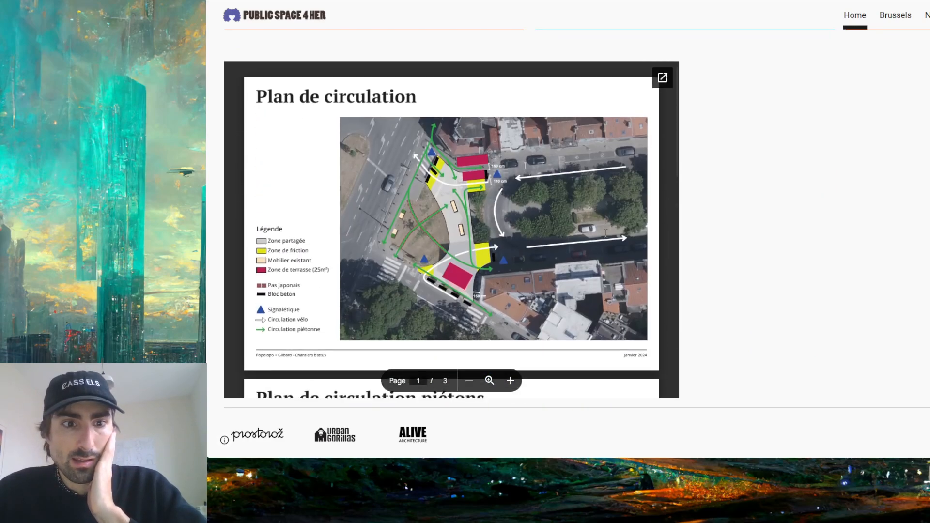
scroll(606, 233, "up", 4)
scroll(807, 280, "down", 4)
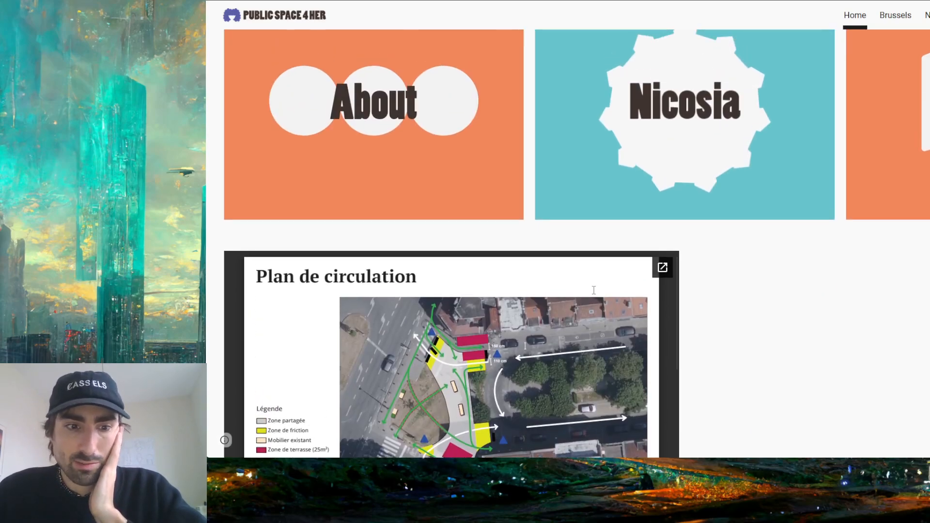
scroll(594, 207, "down", 6)
scroll(594, 206, "down", 4)
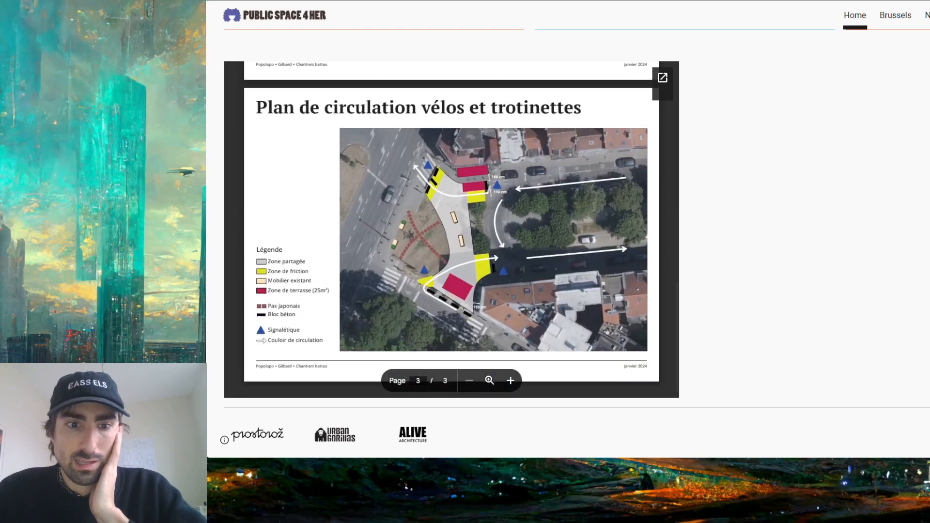
scroll(594, 206, "up", 12)
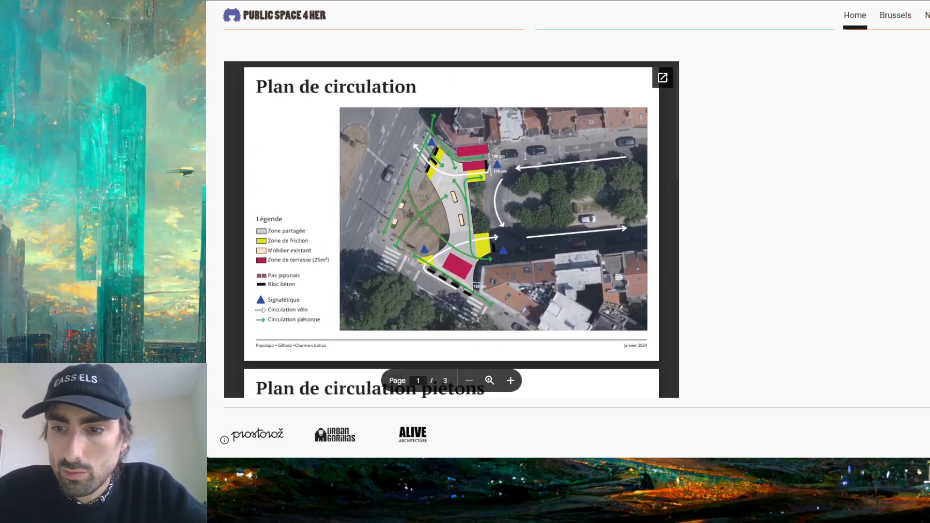
key("Escape")
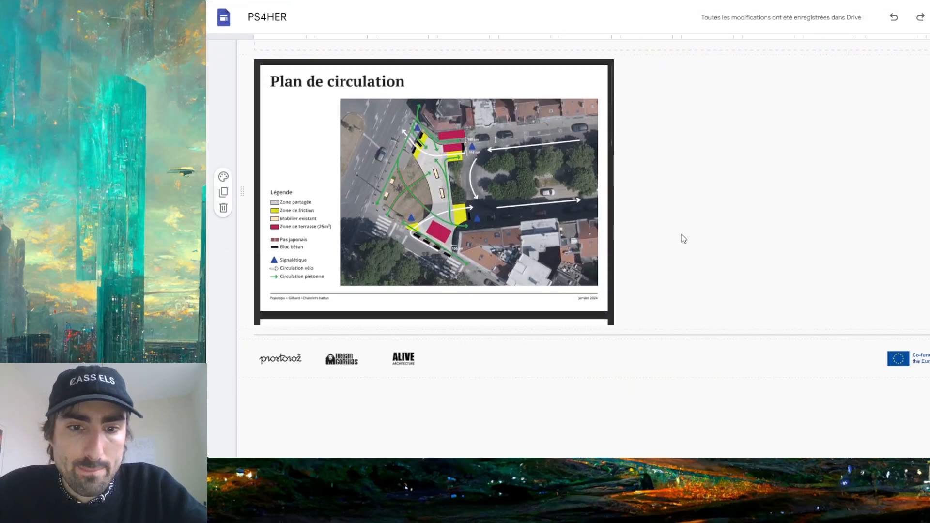
Delete the embedded "Plan de circulation" document from the Home page
left_click(572, 168)
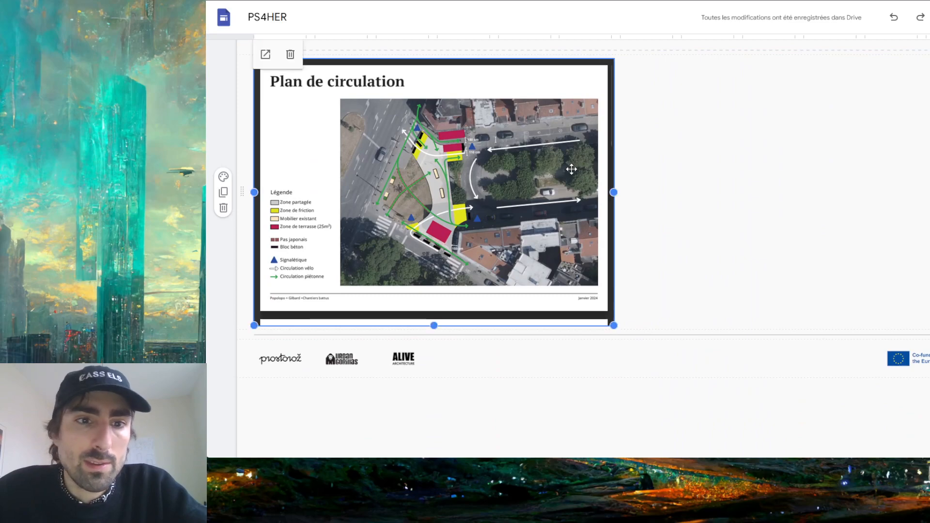
left_click(291, 53)
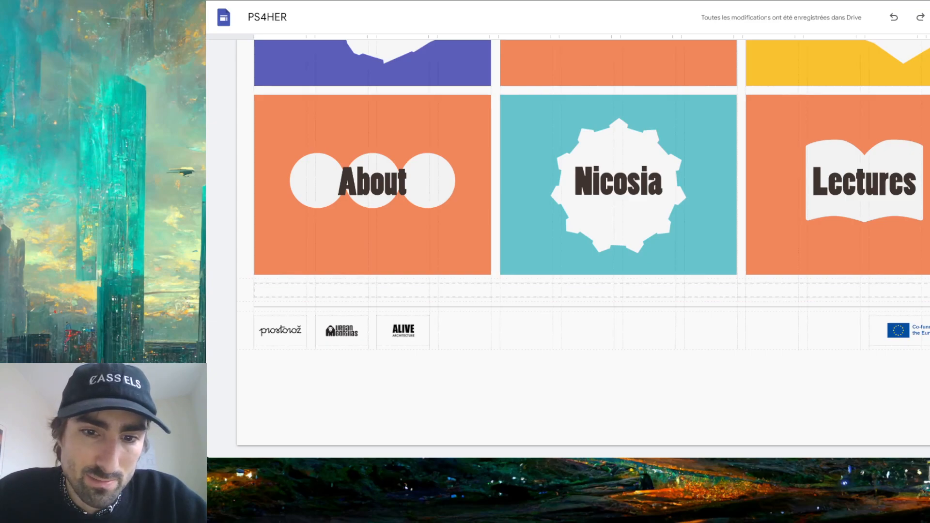
Add a text box below the page tiles on the Home page and apply the large Titre style to it
left_click_drag(619, 291, 619, 291)
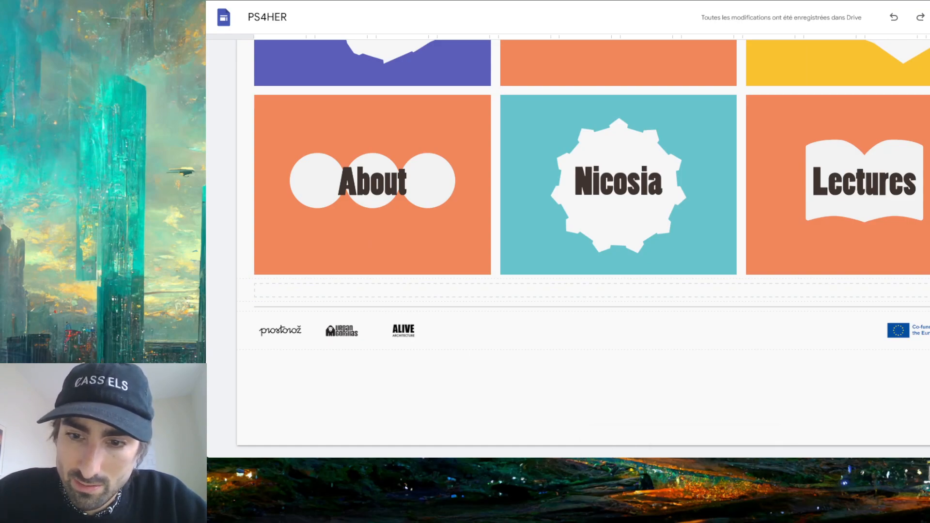
left_click_drag(619, 291, 619, 321)
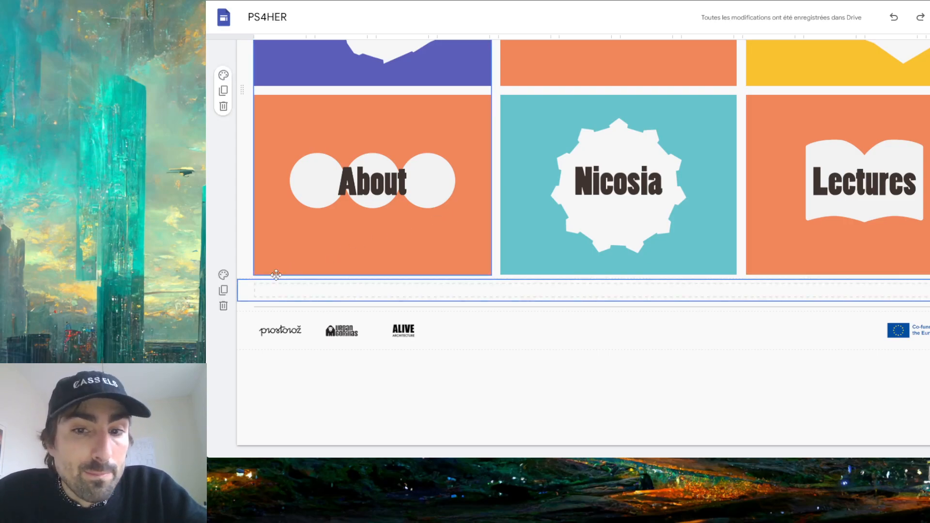
left_click(302, 288)
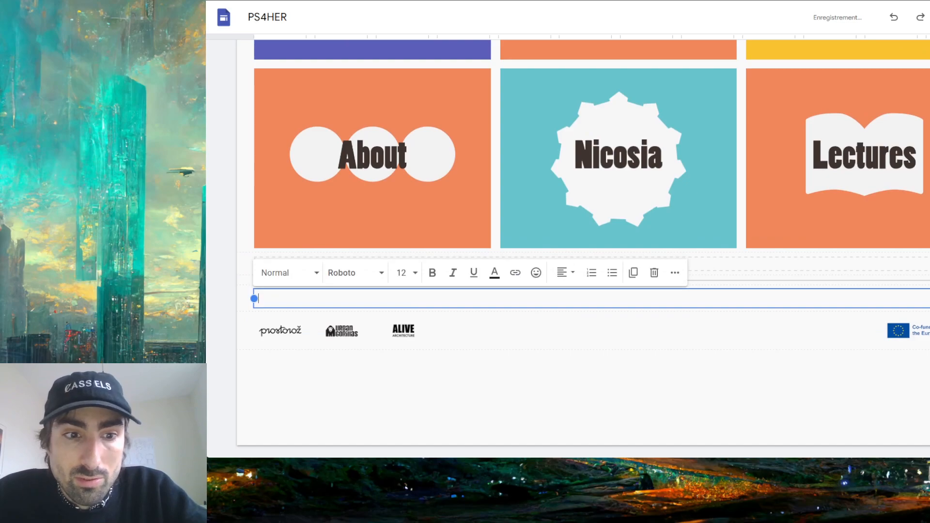
left_click(297, 277)
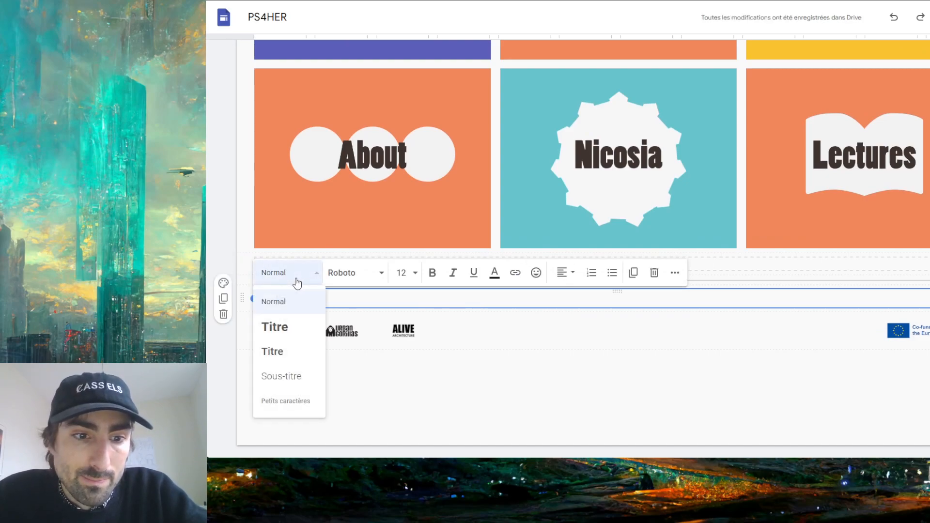
left_click(281, 327)
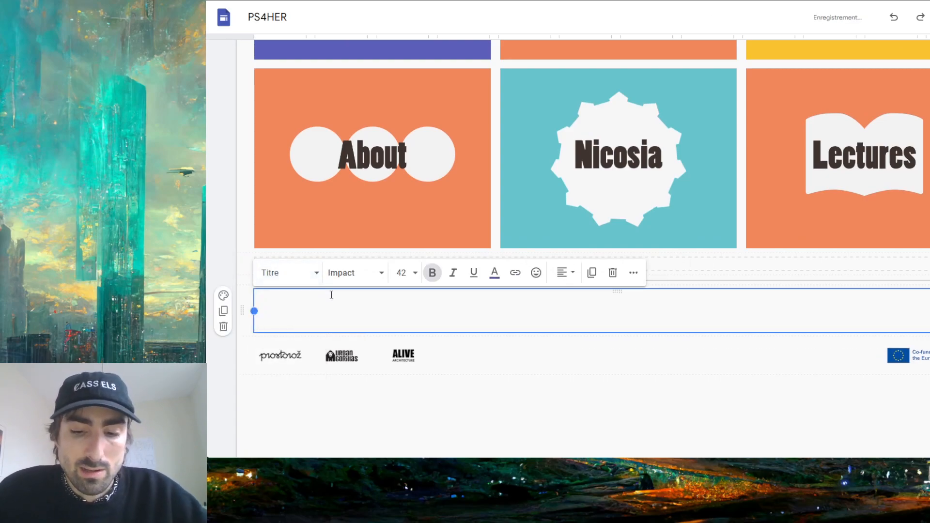
Enter "LIEN VERS MON SUPER PDF" as the heading text in the new text box
type("LIEN VESRR")
key("BackSpace")
key("BackSpace")
key("BackSpace")
type("RS MON ")
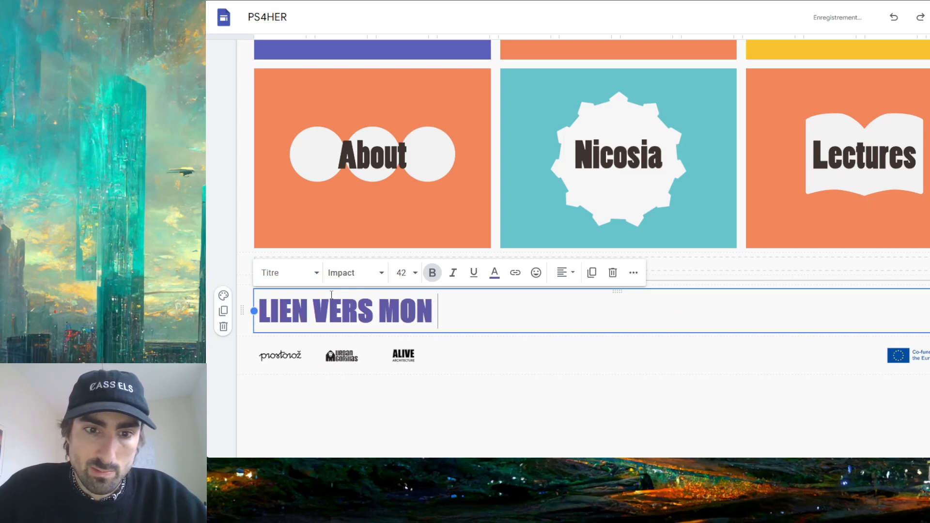
type("SUPER PDF")
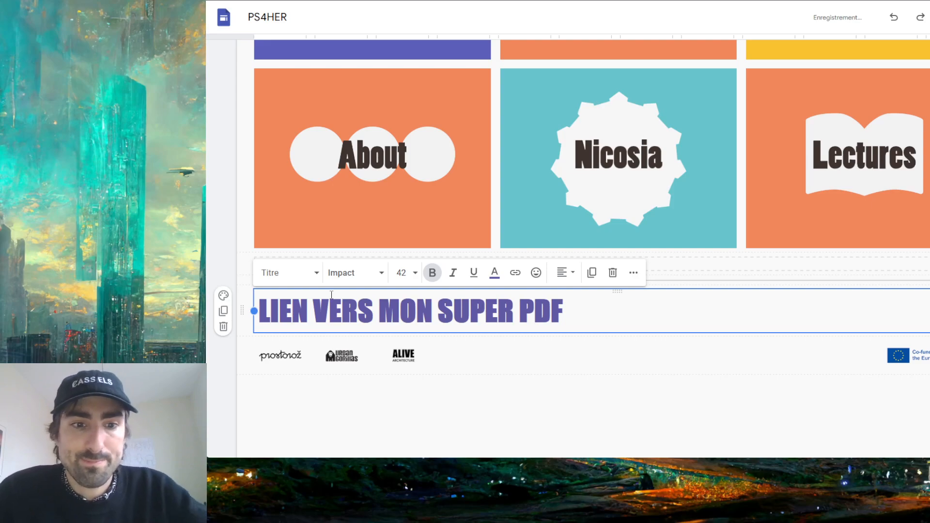
Select the whole "LIEN VERS MON SUPER PDF" heading and start inserting a link on it
left_click_drag(585, 317, 291, 317)
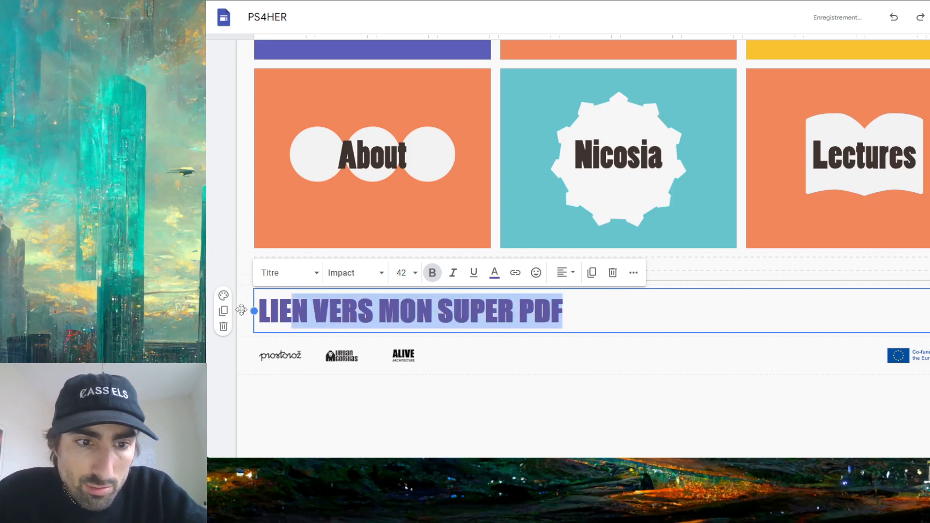
triple_click(281, 319)
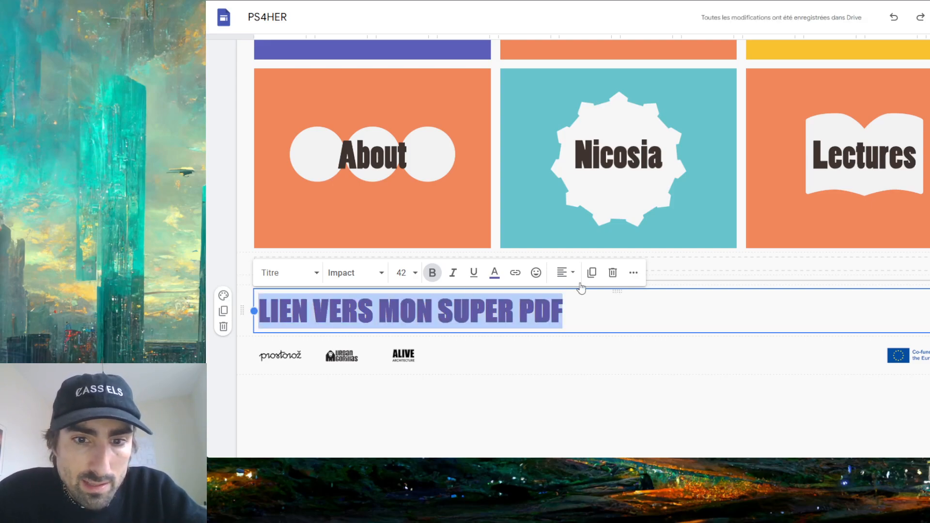
left_click(516, 275)
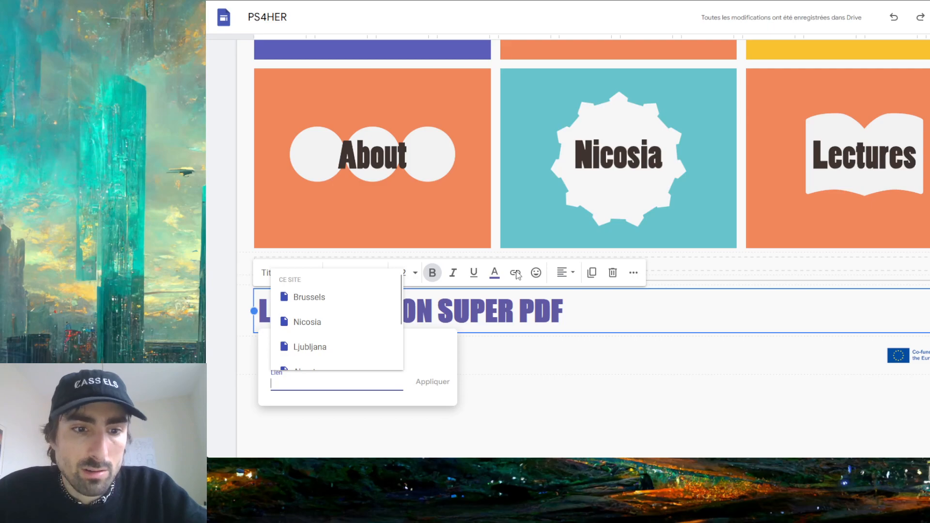
Search the link targets for "pdf" and clear the link field again
type("pdf")
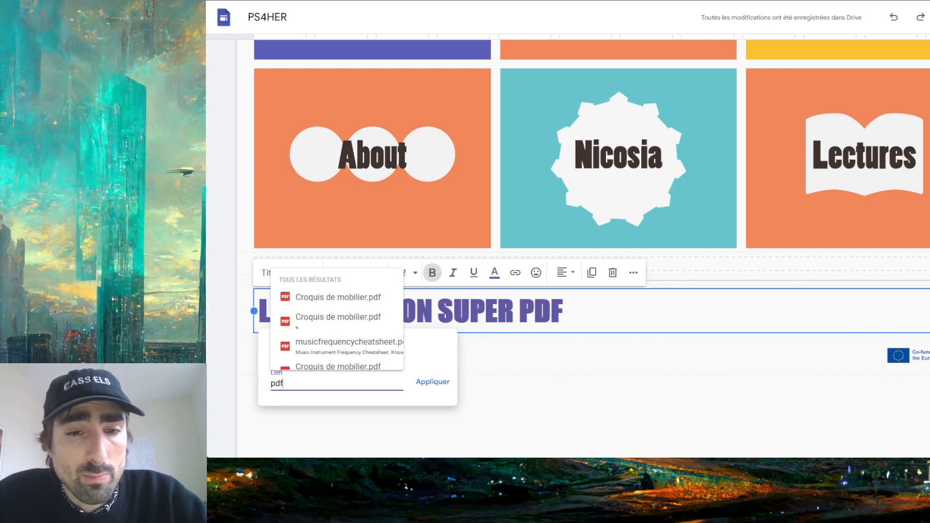
double_click(293, 388)
key("BackSpace")
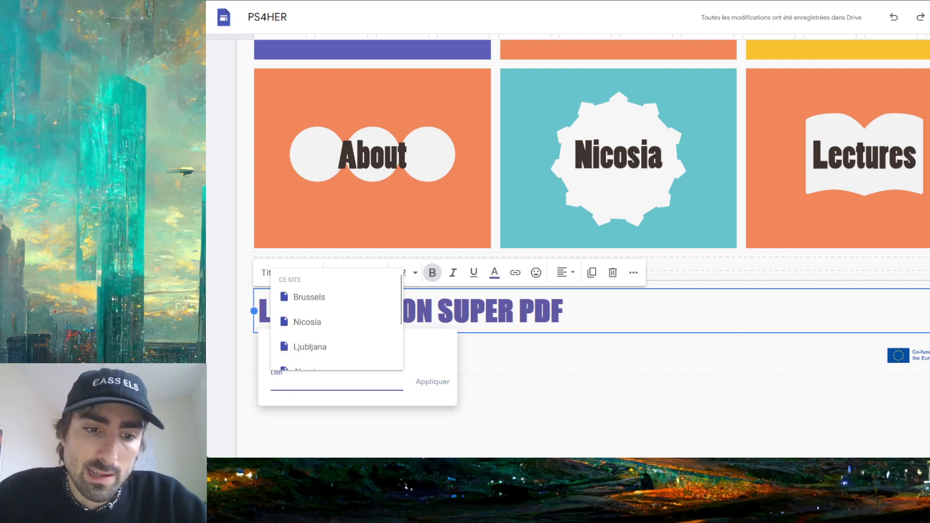
left_click(425, 338)
left_click(351, 378)
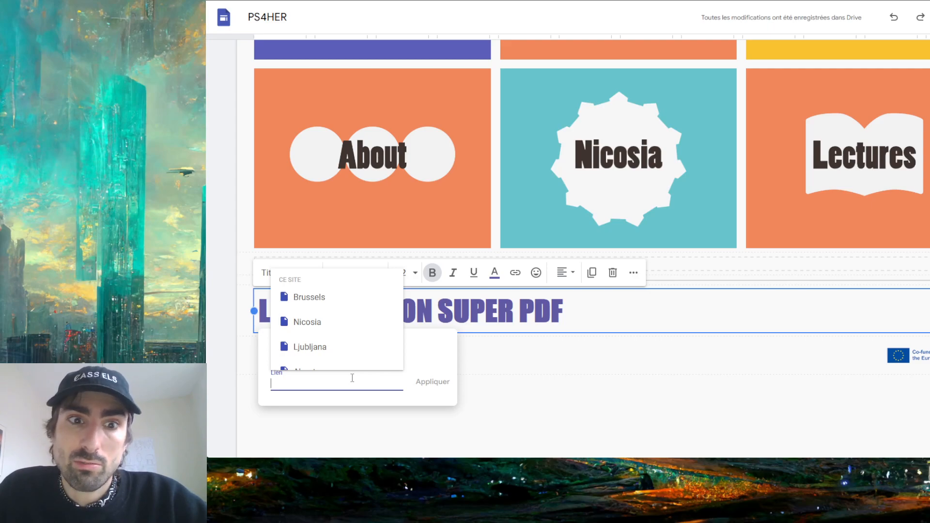
Search Google for "livre pdf" in a new browser tab and look through the results
key("ctrl+t")
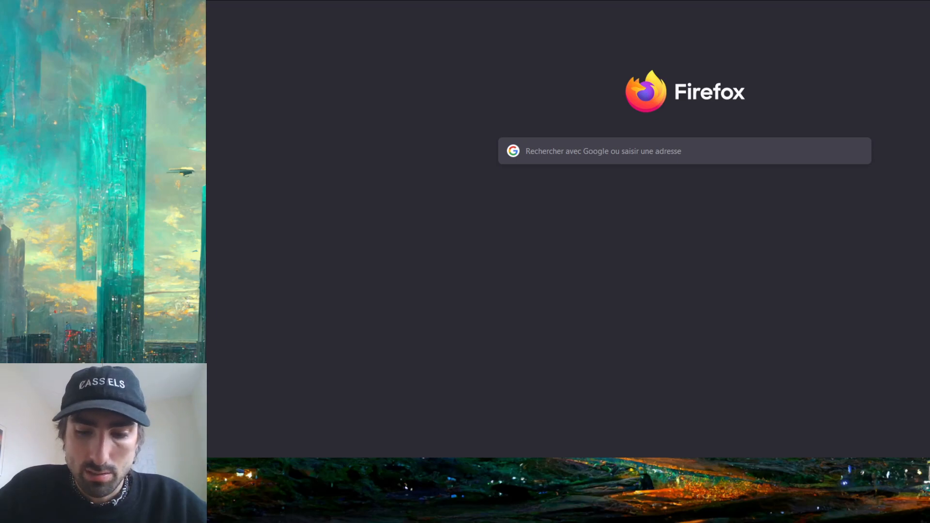
type("livre pdf")
key("Return")
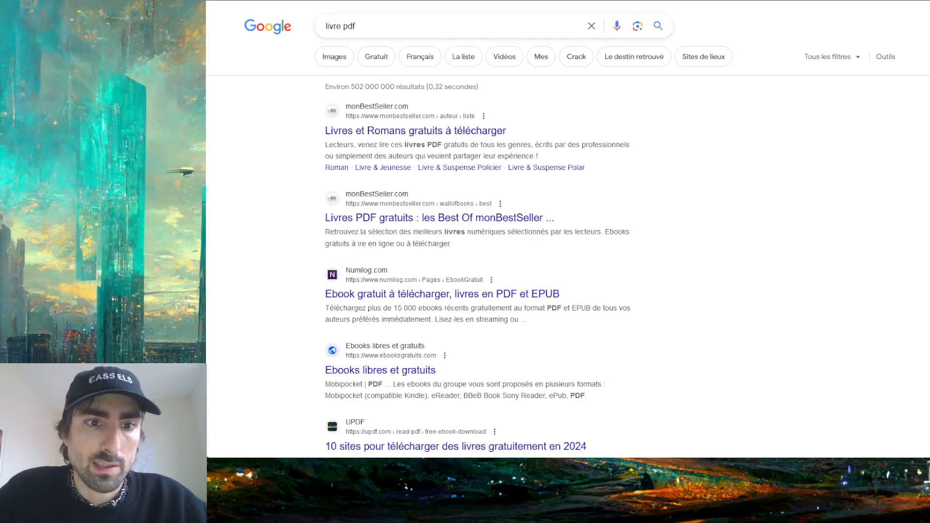
scroll(320, 293, "down", 4)
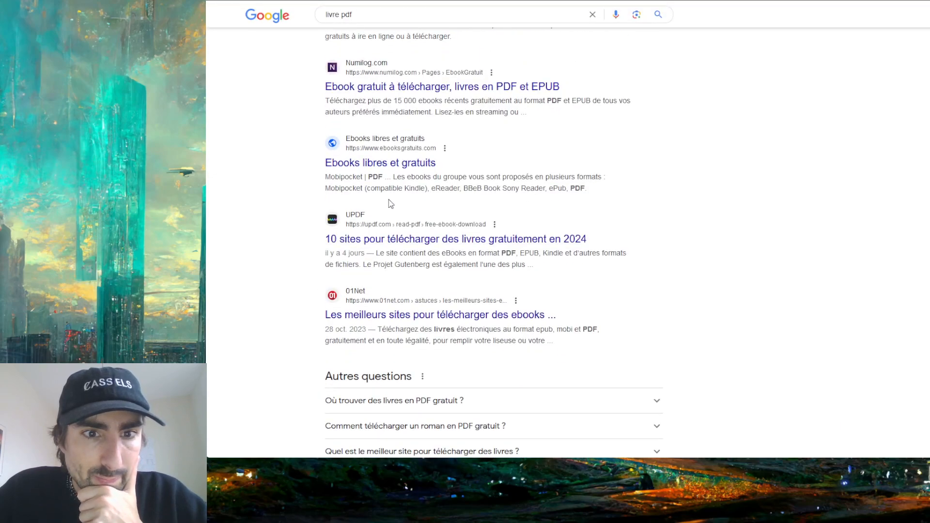
scroll(389, 202, "up", 1)
Open the "Ebooks libres et gratuits" result, look through its page for a PDF, and return to the search results
left_click(380, 184)
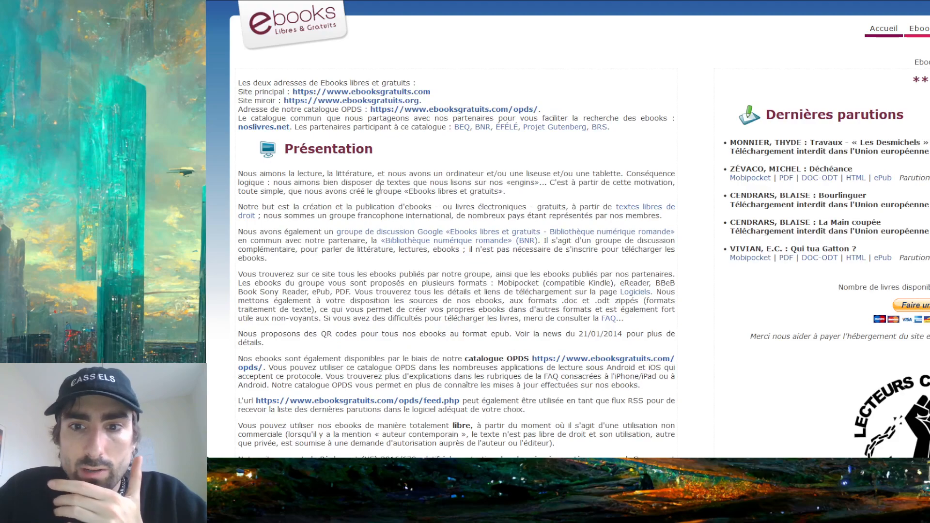
scroll(380, 186, "down", 5)
scroll(381, 186, "down", 3)
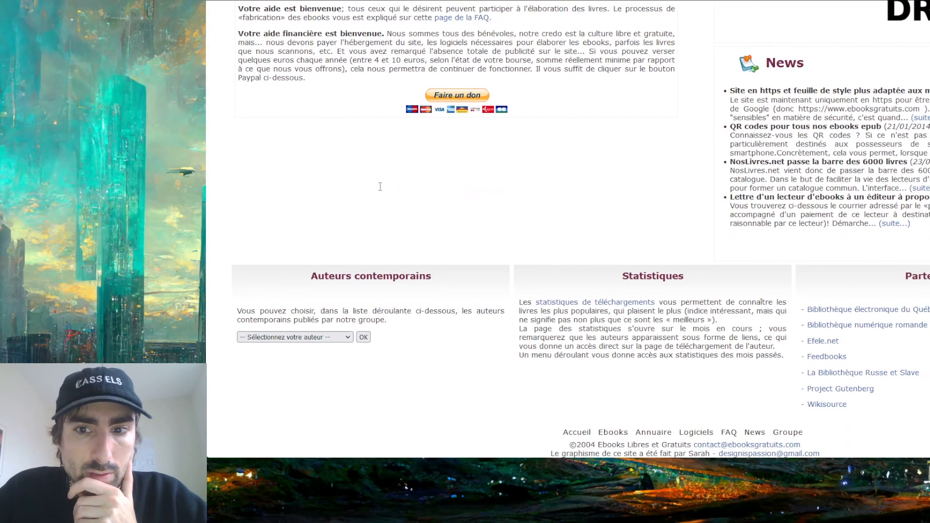
scroll(380, 187, "up", 8)
scroll(381, 187, "down", 1)
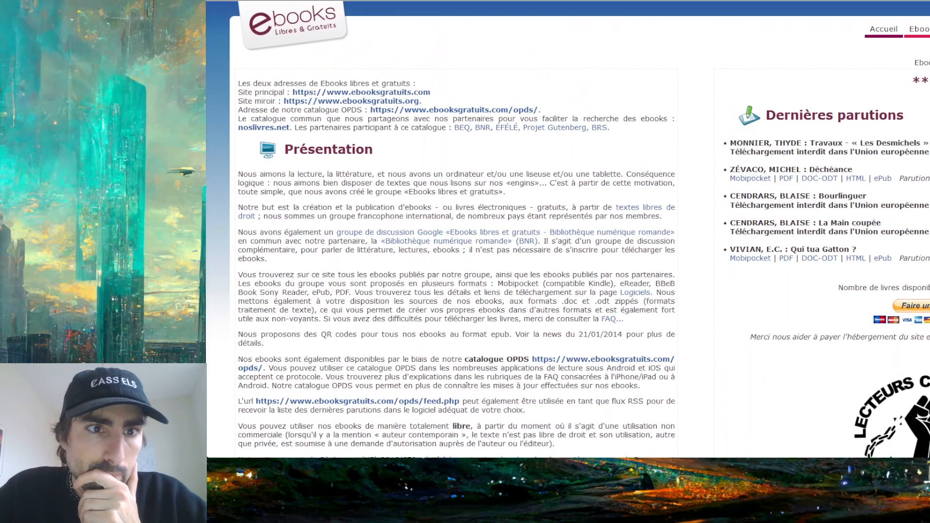
key("alt+Left")
Replace the Google query with ".pdf" and look through the results for a PDF file
left_click(392, 14)
key("ctrl+a")
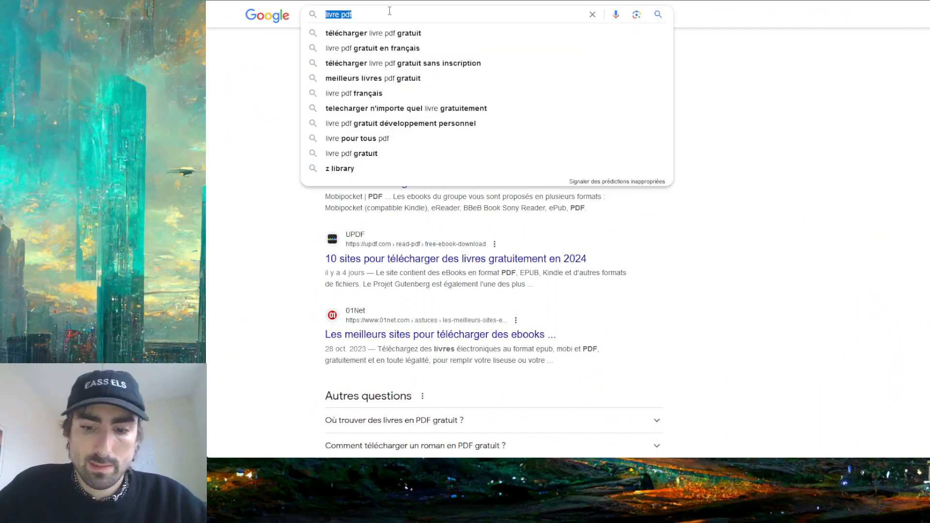
type(".pdf")
key("Return")
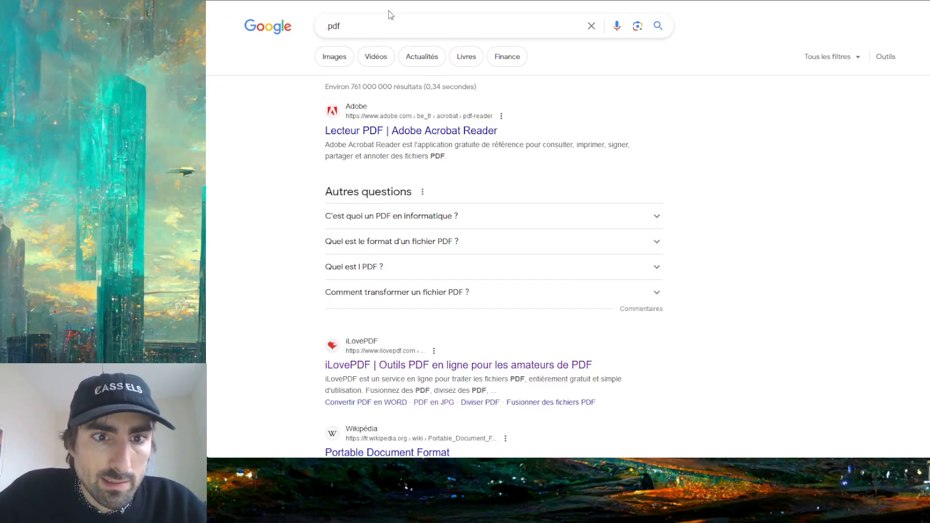
scroll(320, 222, "down", 6)
scroll(320, 222, "down", 4)
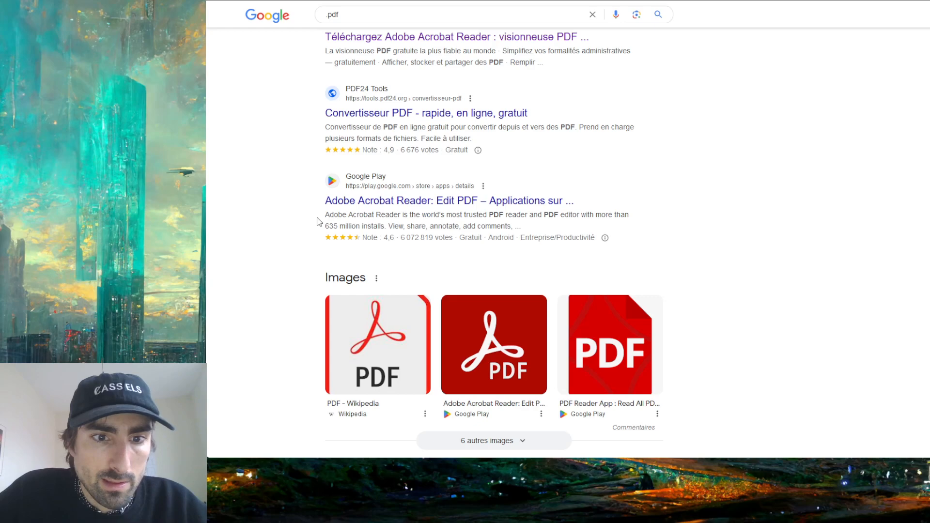
scroll(320, 222, "up", 10)
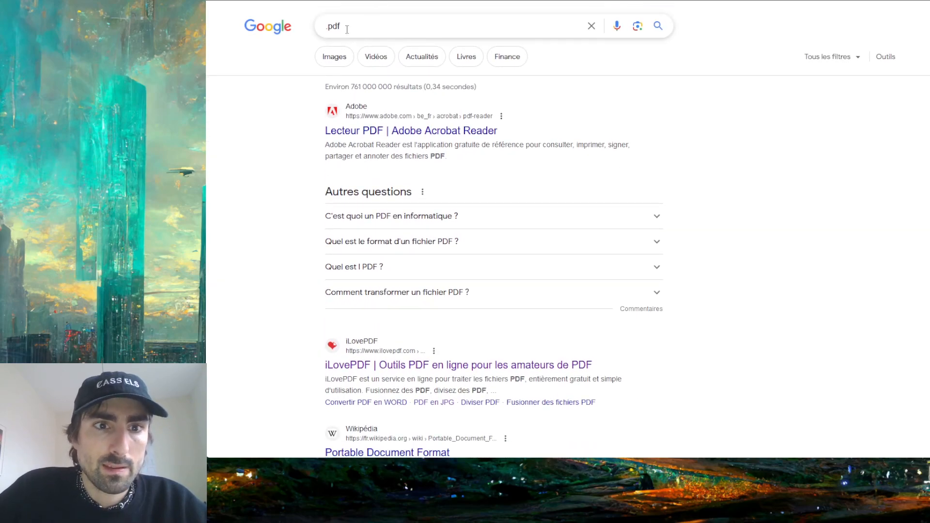
Search Google for "google scholar"
triple_click(348, 30)
type("google scholar")
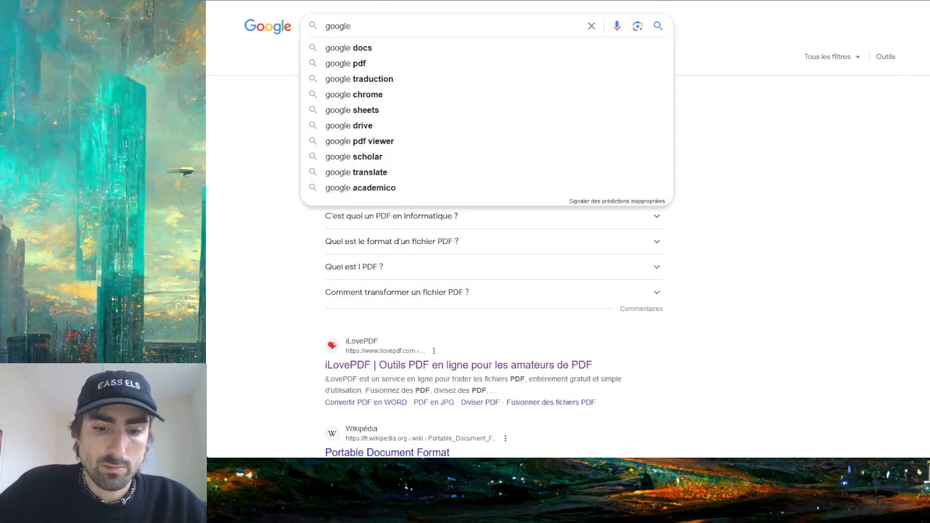
key("Return")
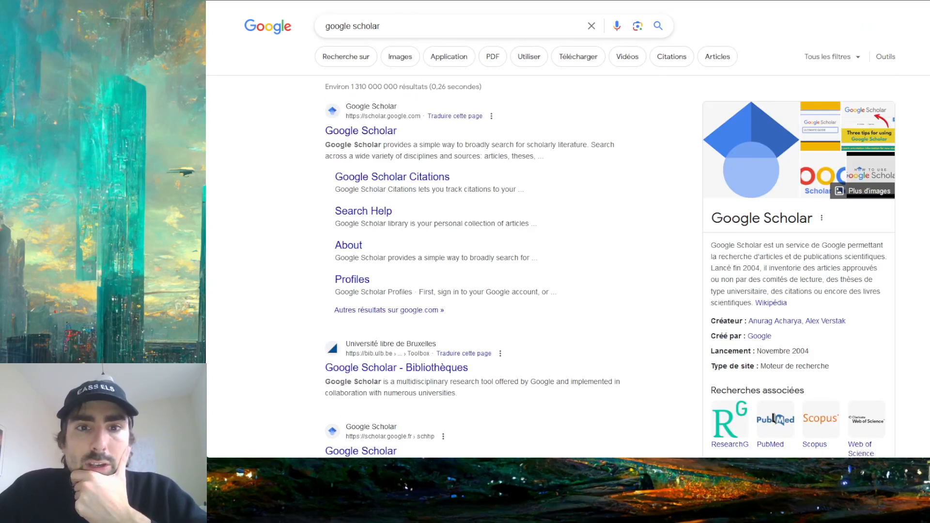
Switch to Dropbox and open the "0. ARCHIVE" folder inside "4. PROJECTS"
left_click(436, 0)
type("drop")
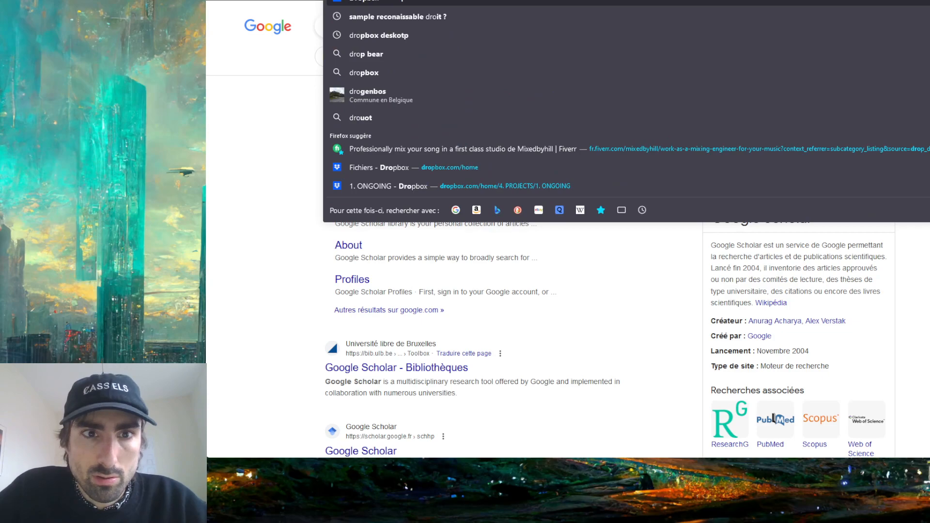
key("Return")
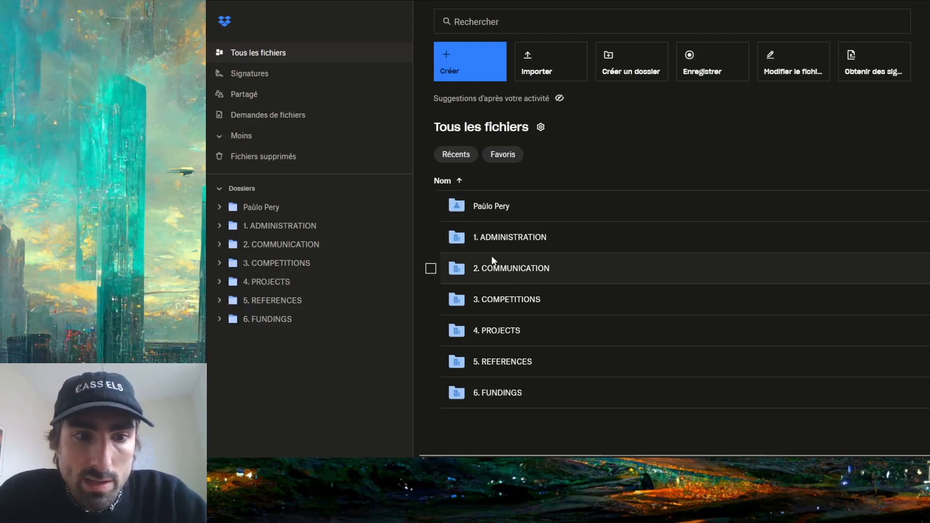
left_click(281, 286)
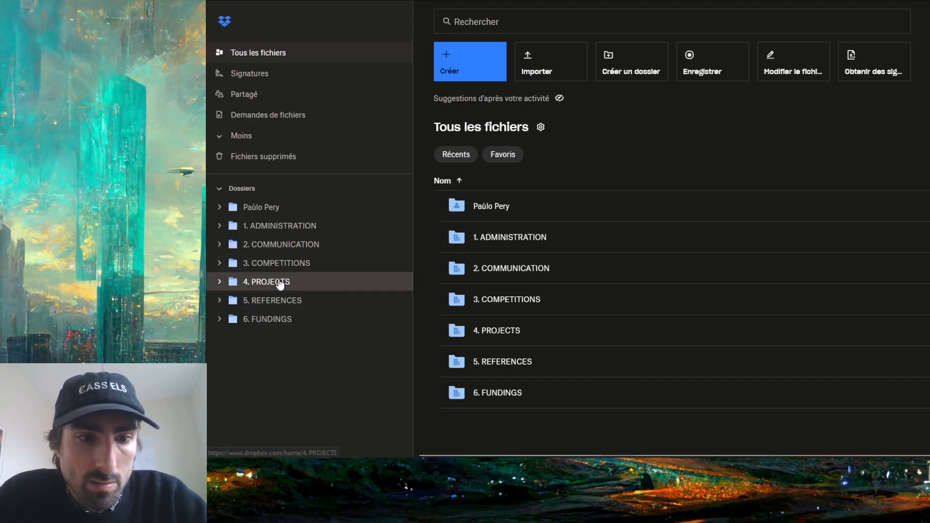
left_click(510, 225)
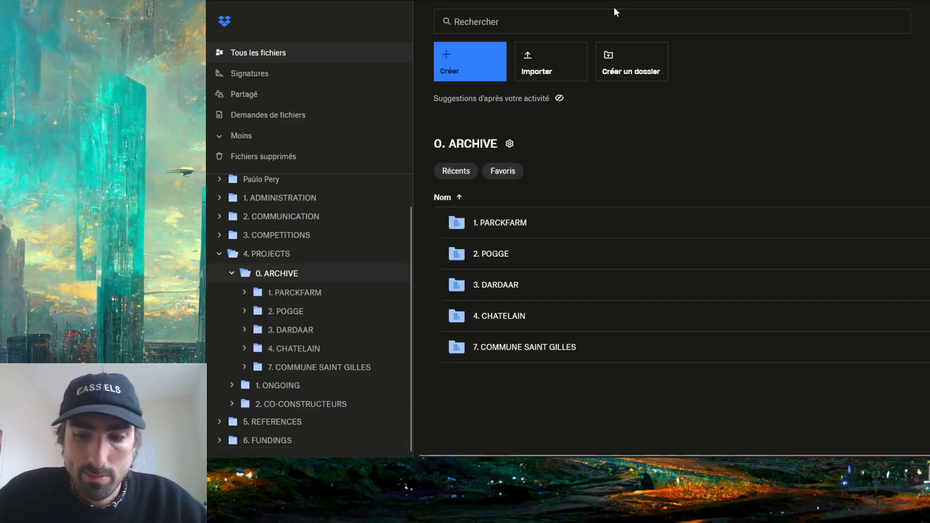
Search the "0. ARCHIVE" folder for "pdf"
left_click(607, 19)
type("pdf")
key("Return")
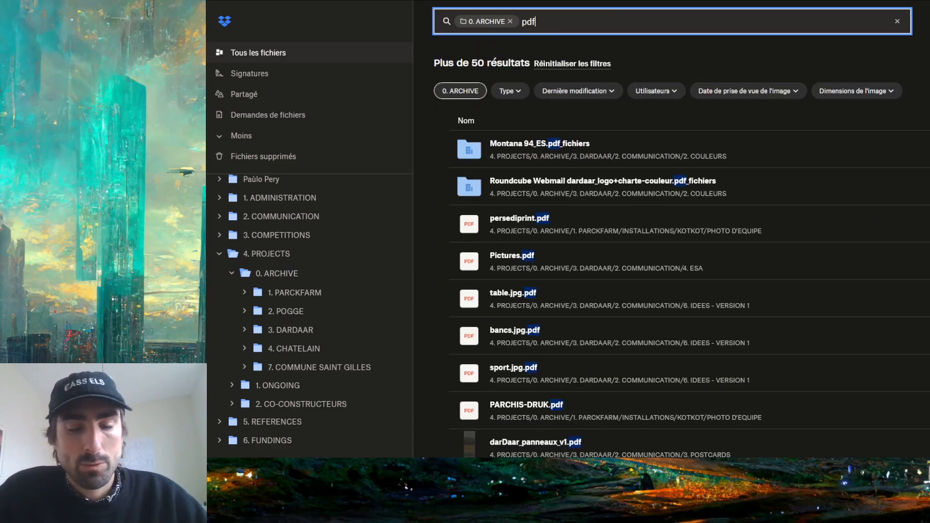
left_click(607, 19)
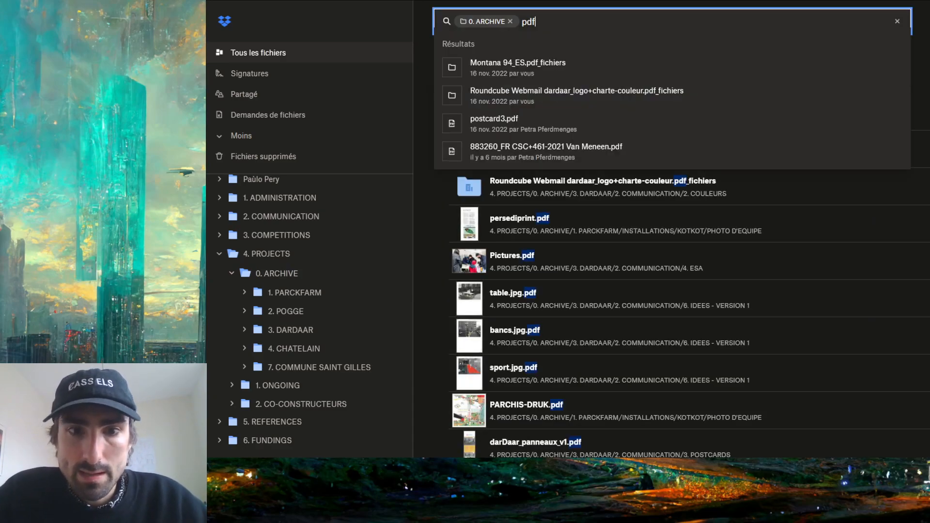
Select "persediprint.pdf", open its sharing options, and create and copy a read-only link to it
left_click(531, 220)
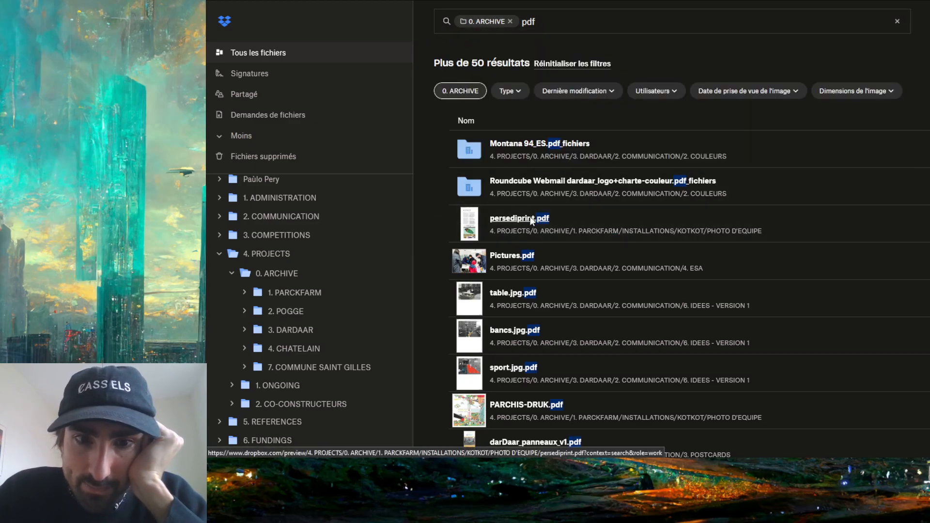
left_click(439, 224)
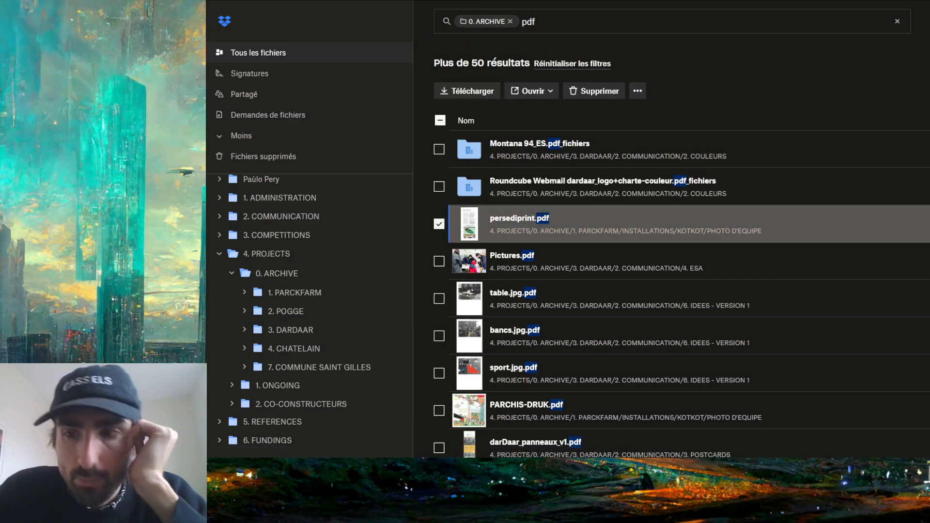
left_click(921, 224)
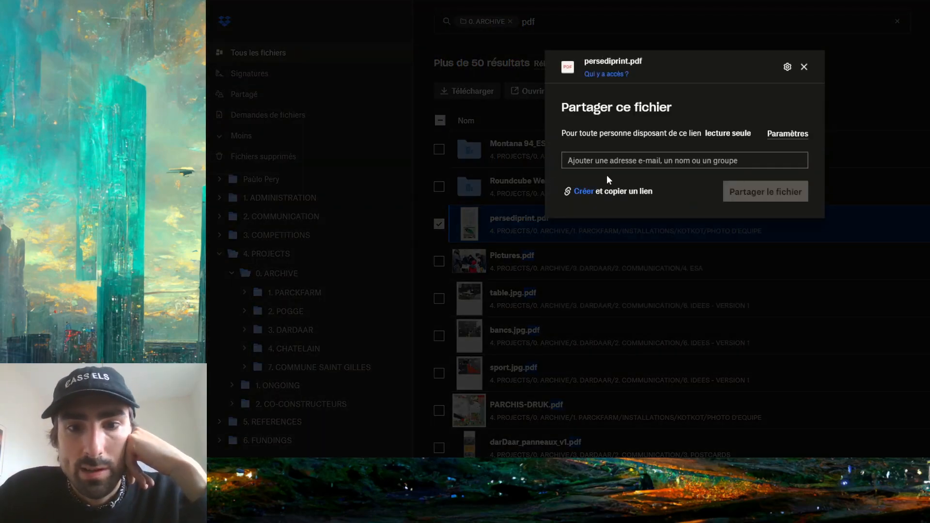
left_click(584, 192)
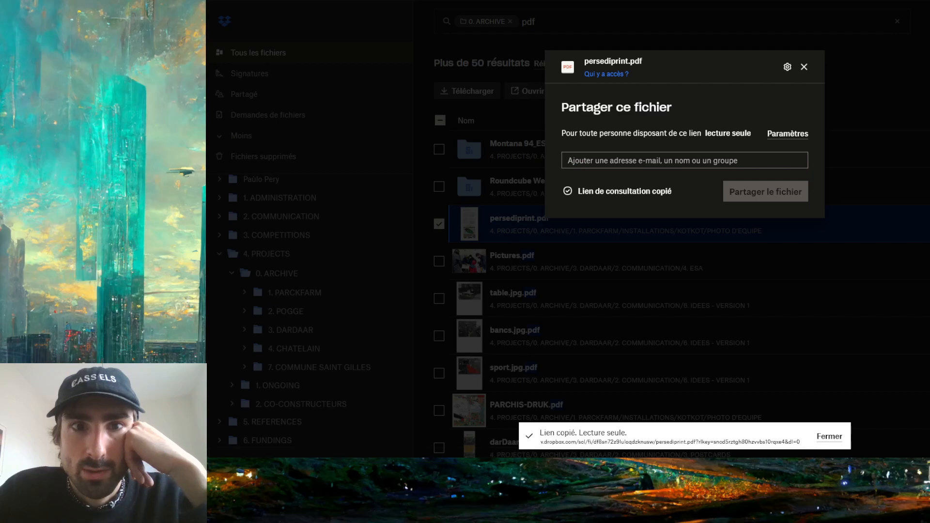
Switch back to the PS4HER site in Google Sites and apply the copied Dropbox link to the "LIEN VERS MON SUPER PDF" heading
key("alt+Tab")
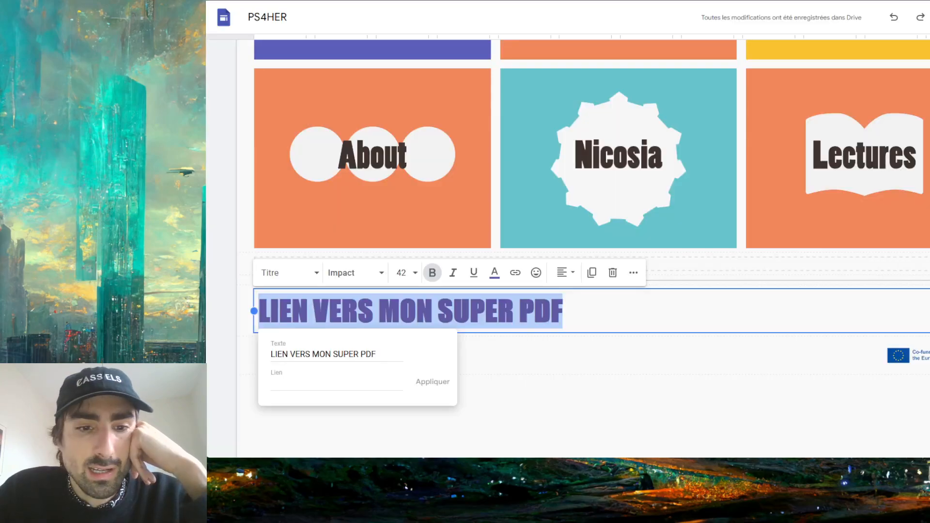
left_click(300, 383)
key("ctrl+v")
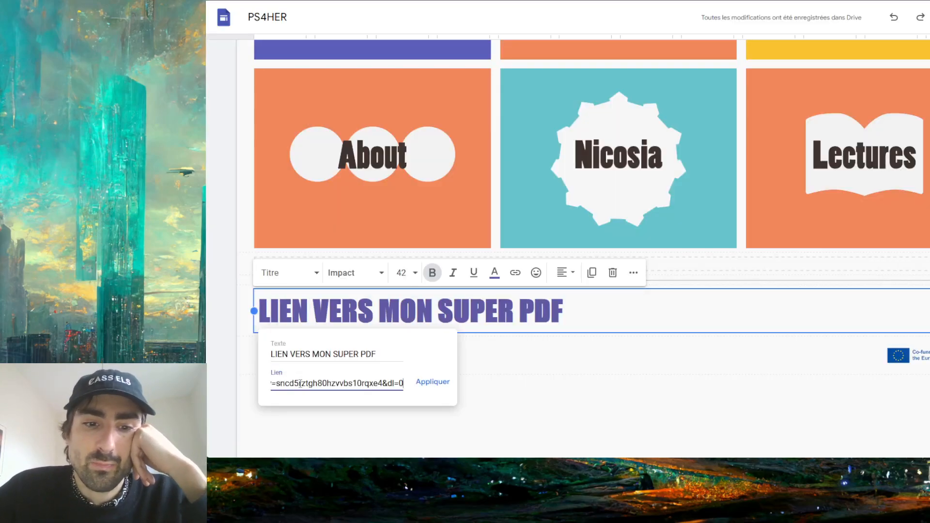
left_click(433, 383)
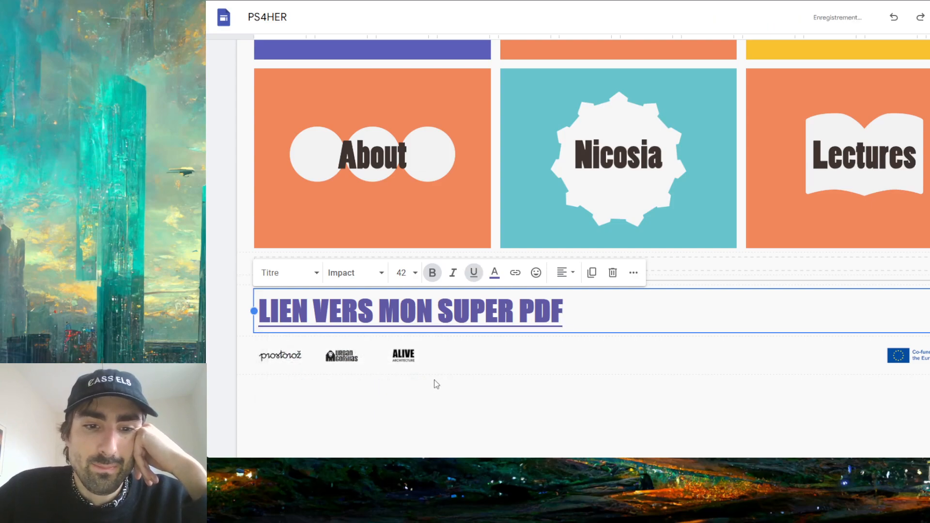
left_click(436, 385)
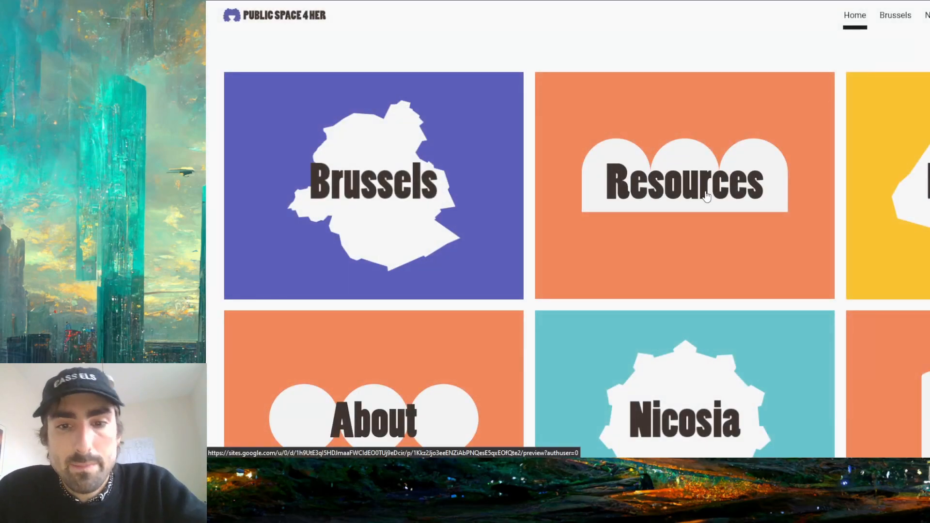
In the site preview, follow the "LIEN VERS MON SUPER PDF" link to test it, and close the PDF and the preview
scroll(707, 196, "down", 5)
scroll(707, 196, "up", 1)
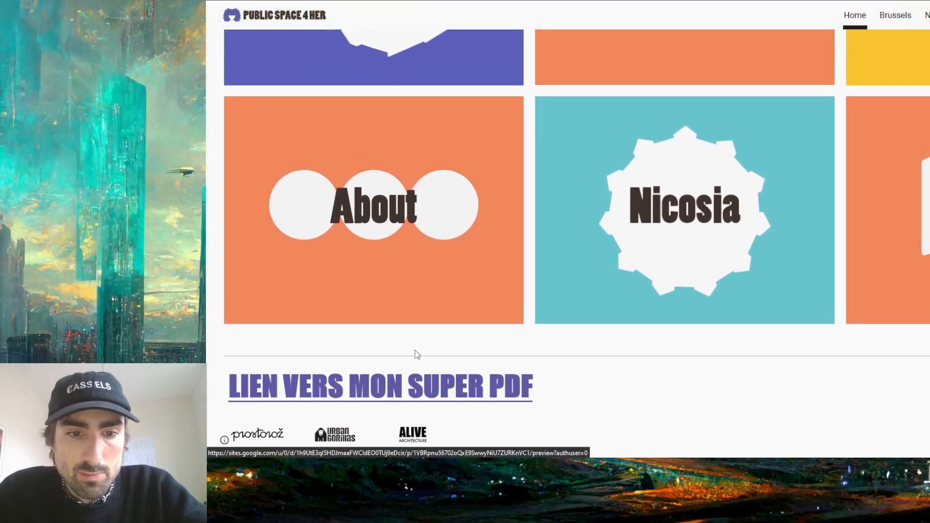
left_click(400, 393)
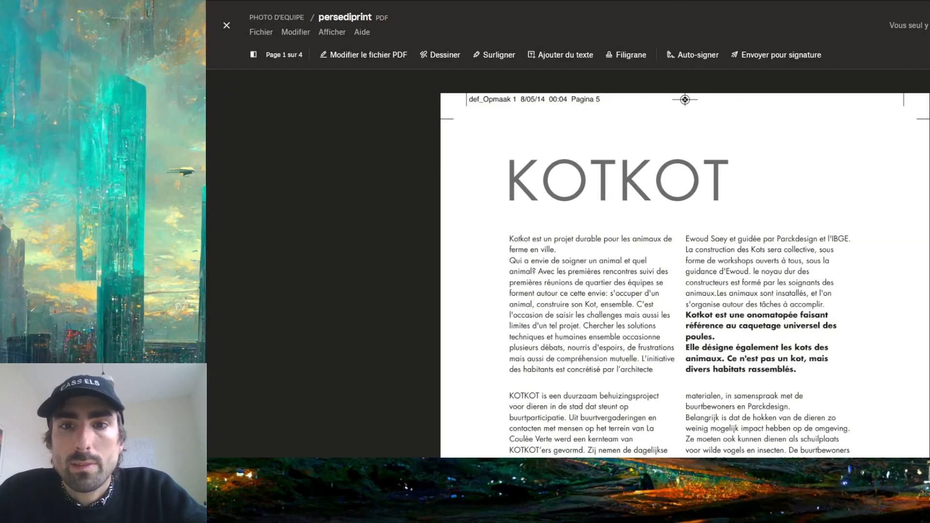
key("ctrl+w")
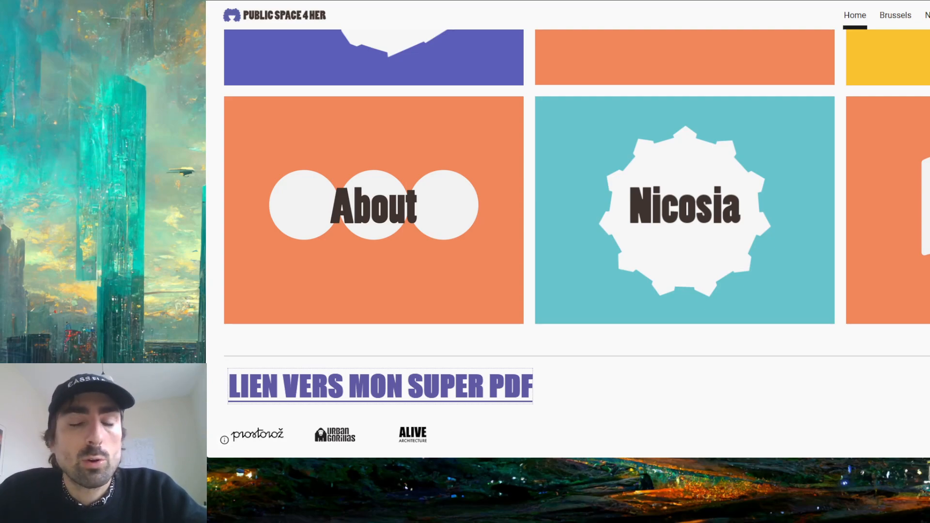
left_click(929, 438)
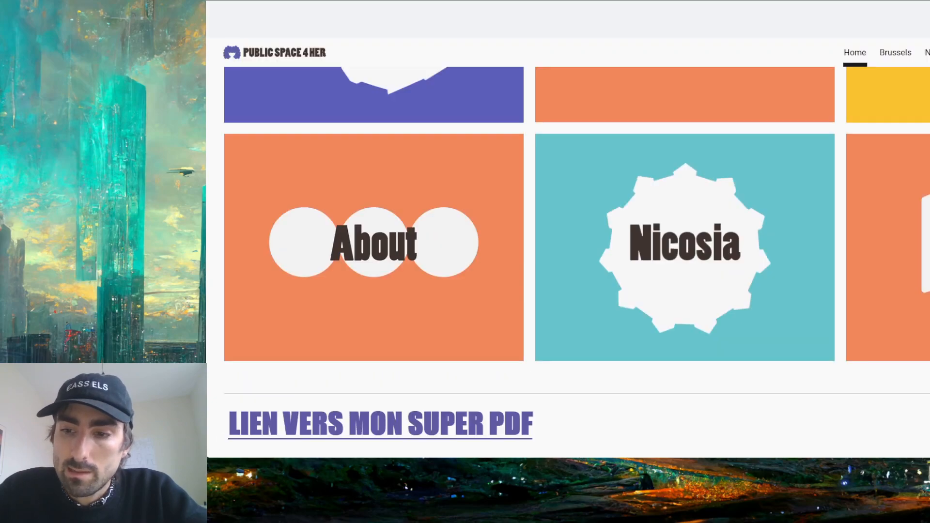